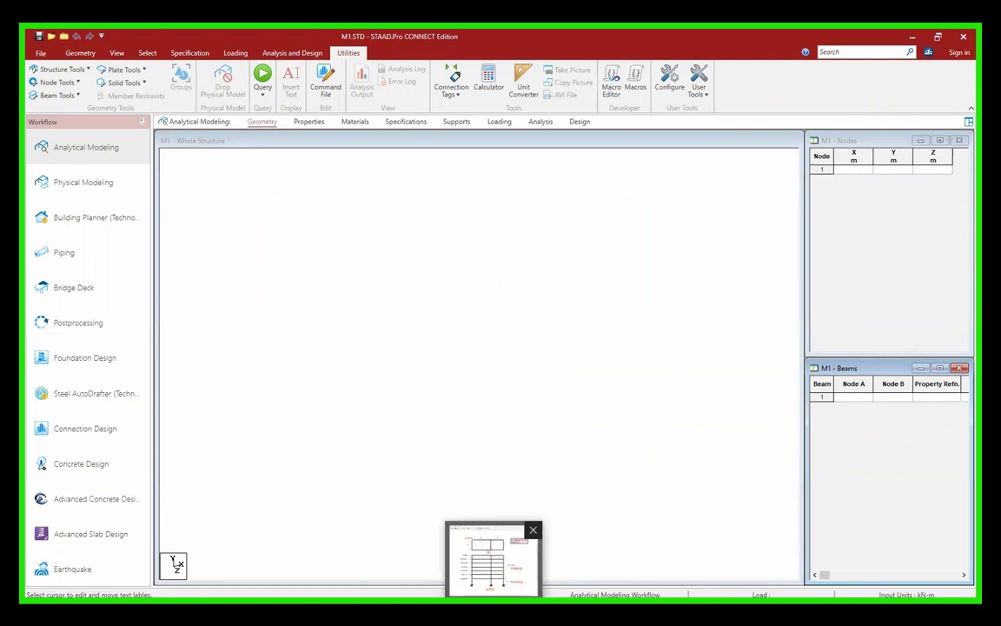
- Set the empty structure view to look down the Y axis, showing the X-Z plan
{"action": "left_click", "coordinate": [495, 563]}
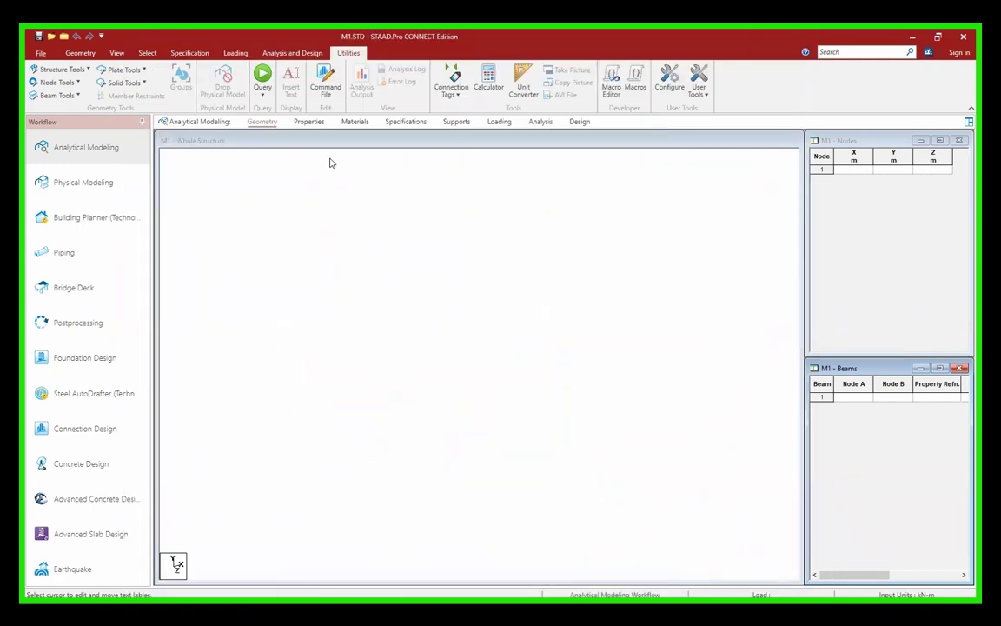
{"action": "left_click", "coordinate": [117, 53]}
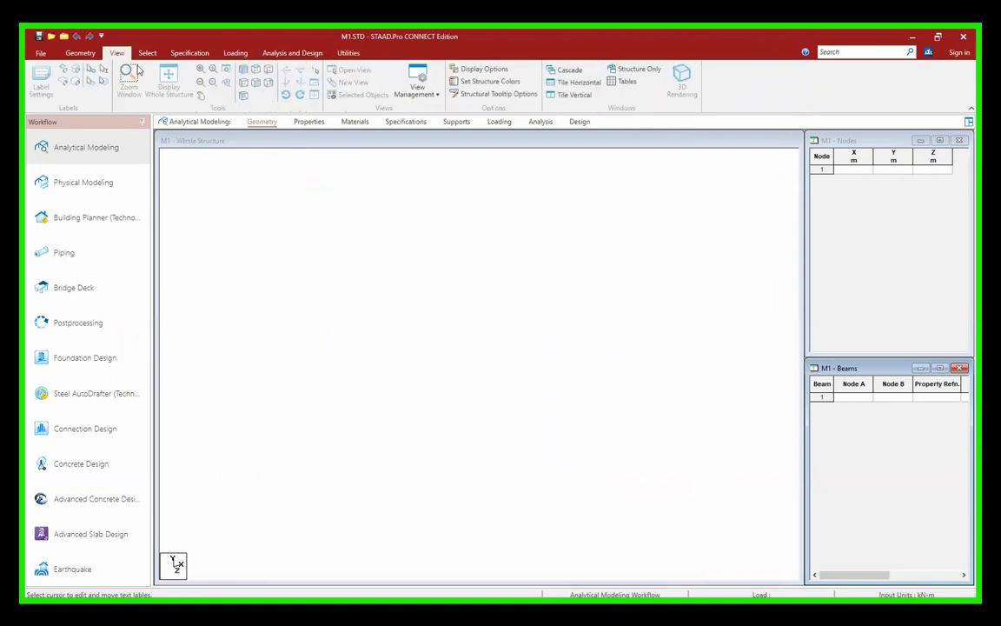
{"action": "left_click", "coordinate": [300, 187]}
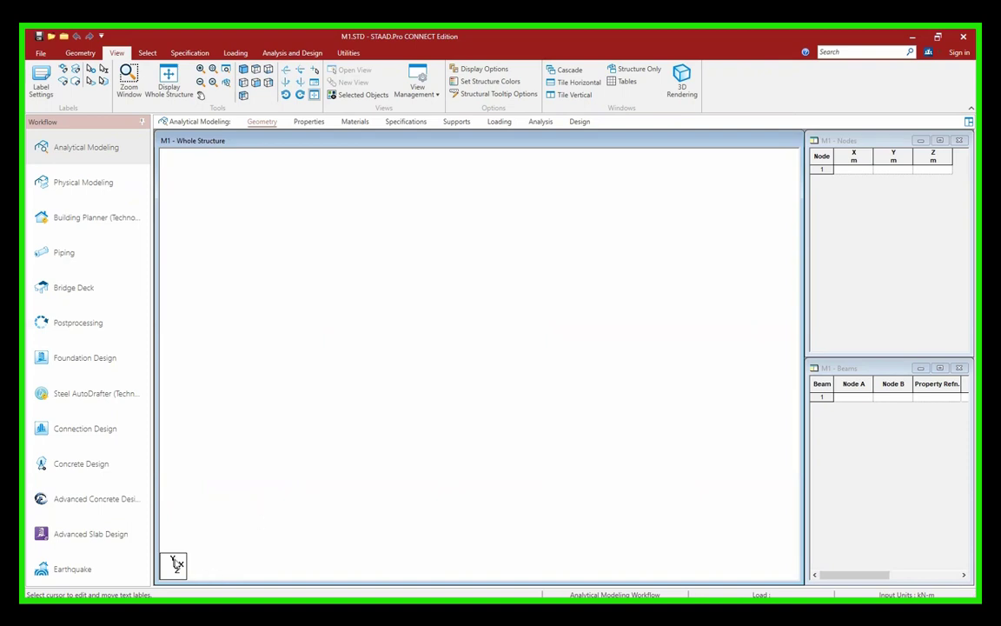
{"action": "left_click", "coordinate": [256, 71]}
- Switch to Snipping Tool and circle the X and Z axis directions on the reference plan
{"action": "key", "text": "alt+Tab"}
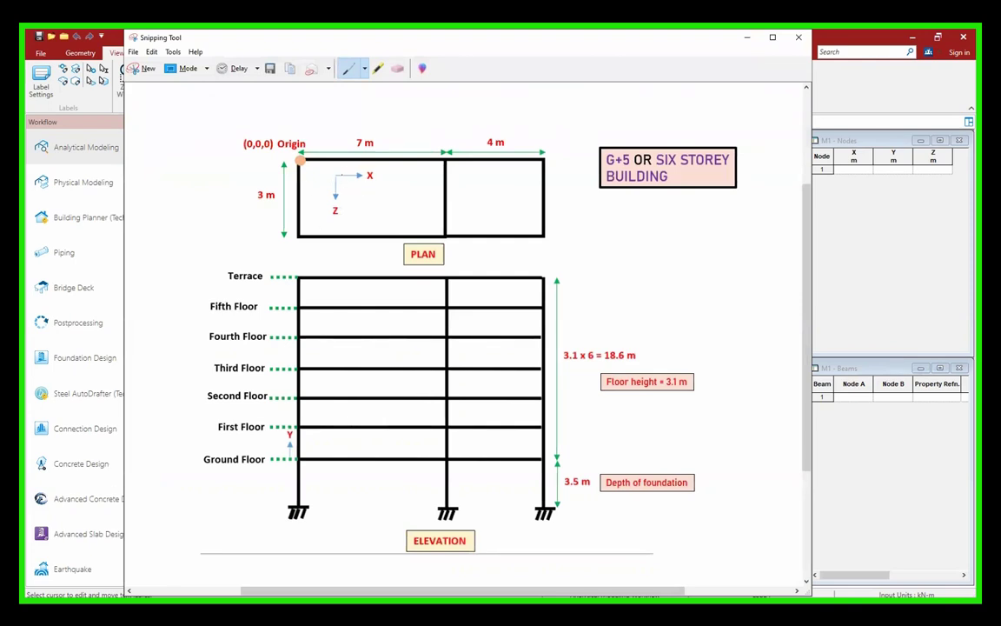
{"action": "mouse_move", "coordinate": [354, 163]}
{"action": "left_mouse_down"}
{"action": "mouse_move", "coordinate": [382, 217]}
{"action": "mouse_move", "coordinate": [328, 219]}
{"action": "mouse_move", "coordinate": [327, 181]}
{"action": "mouse_move", "coordinate": [356, 164]}
{"action": "left_mouse_up"}
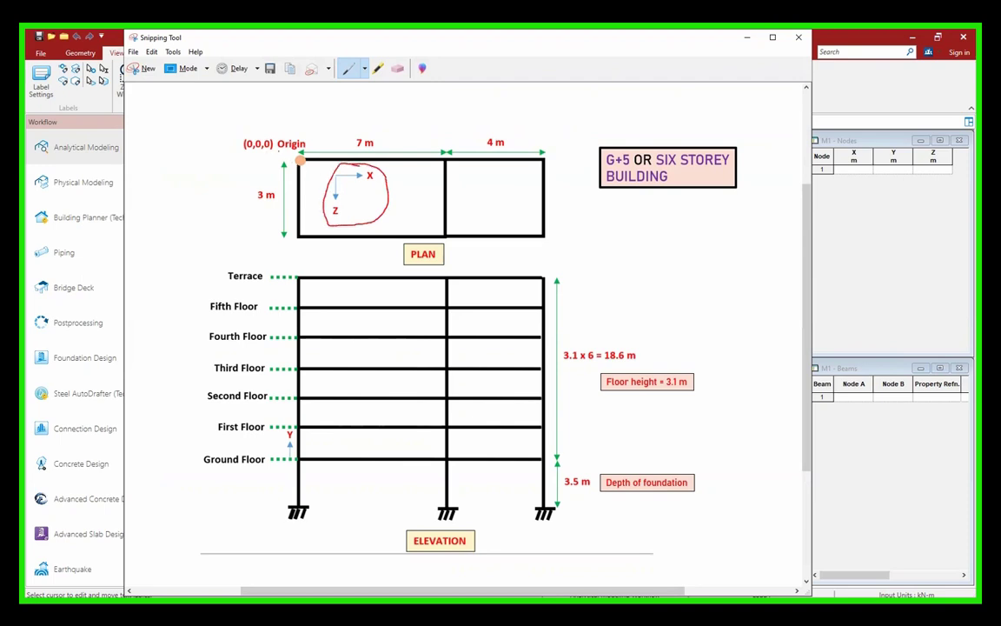
{"action": "left_click", "coordinate": [746, 38]}
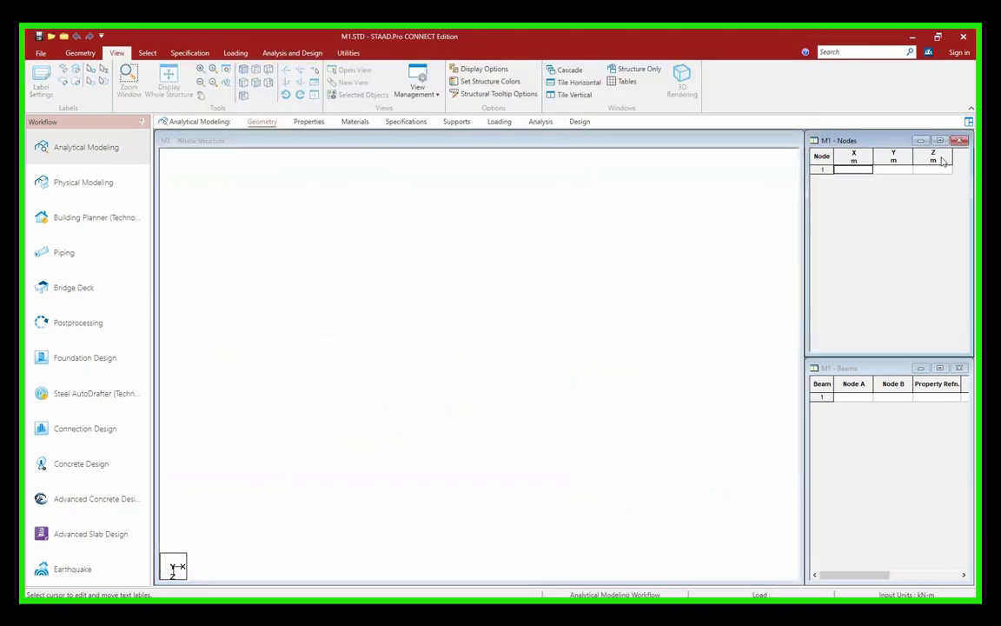
- In STAAD.Pro, add the first node at the origin, X 0, Y 0, Z 0 m
{"action": "type", "text": "0"}
{"action": "key", "text": "Tab"}
{"action": "key", "text": "Tab"}
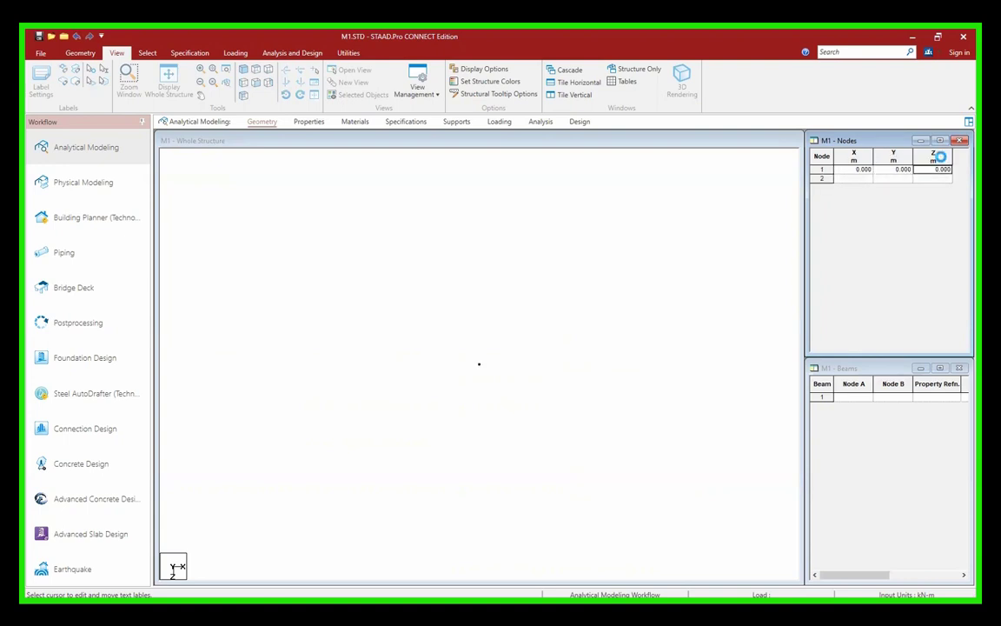
{"action": "key", "text": "Tab"}
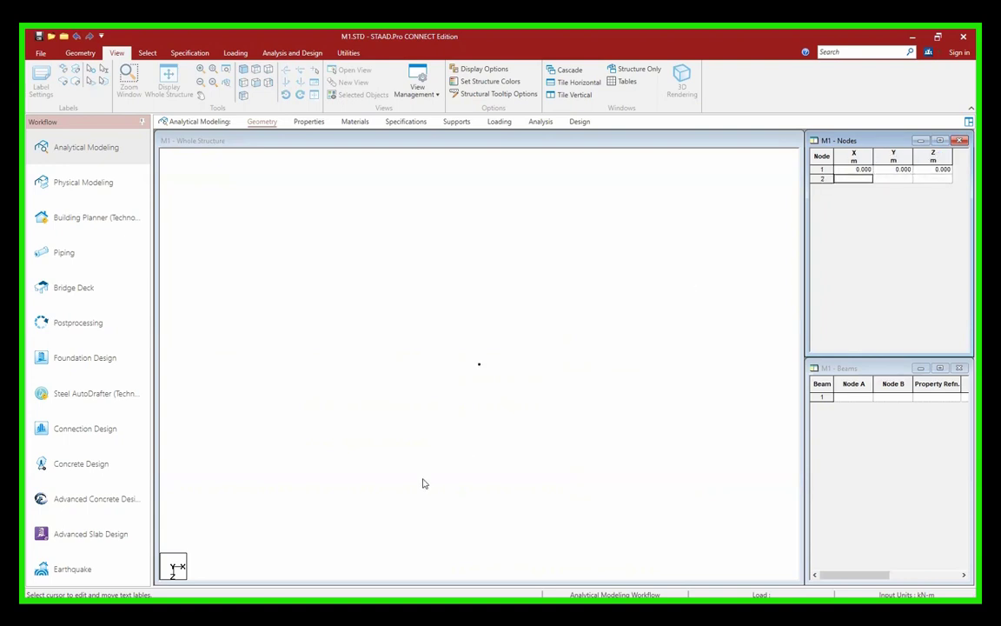
- Switch to Snipping Tool and circle the 7 m and 4 m bay dimensions on the reference plan
{"action": "key", "text": "alt+Tab"}
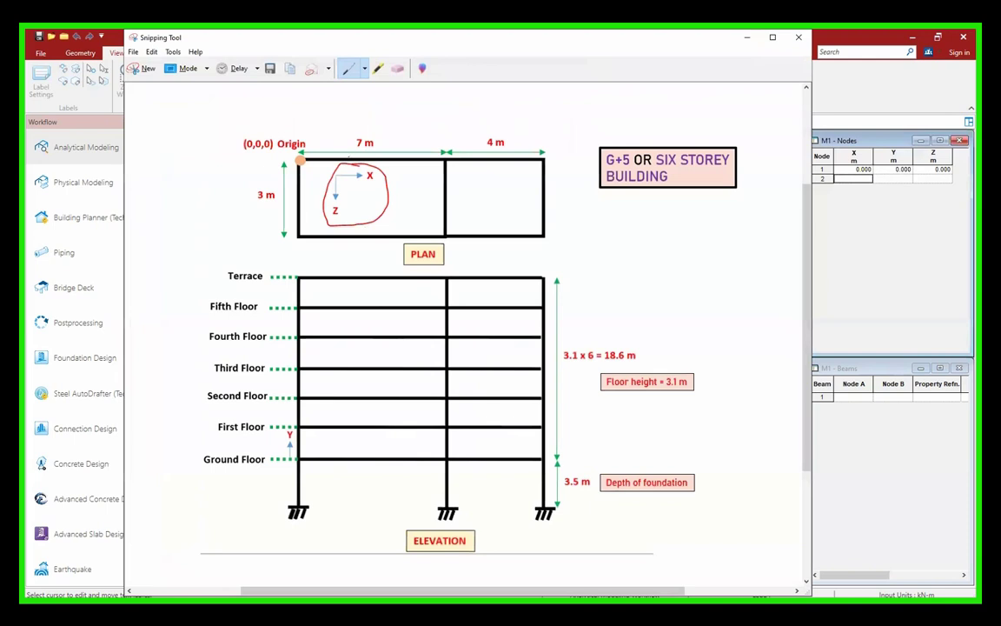
{"action": "mouse_move", "coordinate": [395, 125]}
{"action": "left_mouse_down"}
{"action": "mouse_move", "coordinate": [356, 123]}
{"action": "mouse_move", "coordinate": [327, 148]}
{"action": "mouse_move", "coordinate": [409, 137]}
{"action": "left_mouse_up"}
{"action": "left_click_drag", "start_coordinate": [487, 135], "coordinate": [482, 136]}
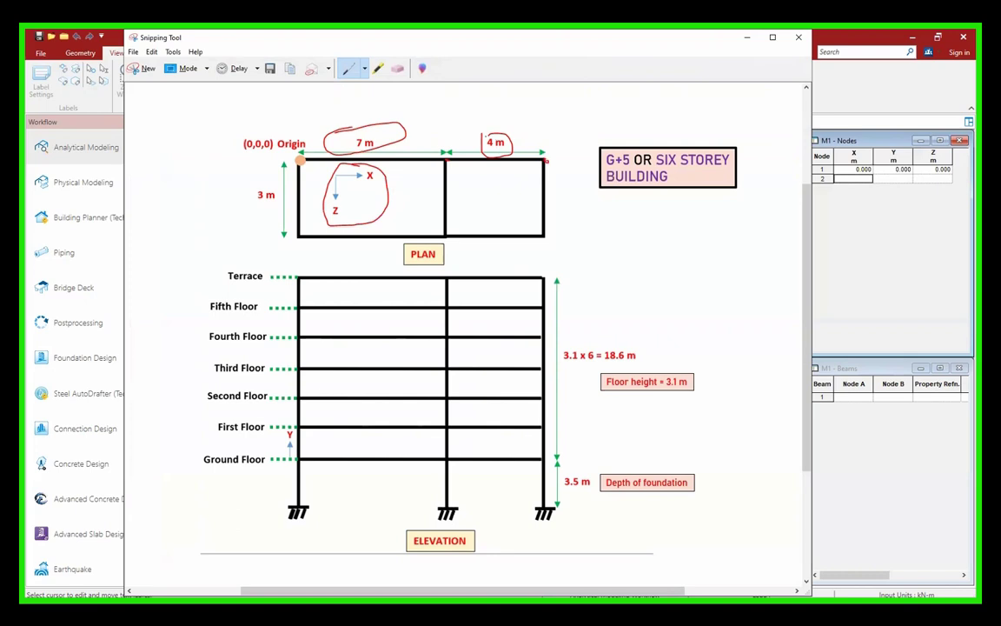
{"action": "left_click", "coordinate": [749, 38]}
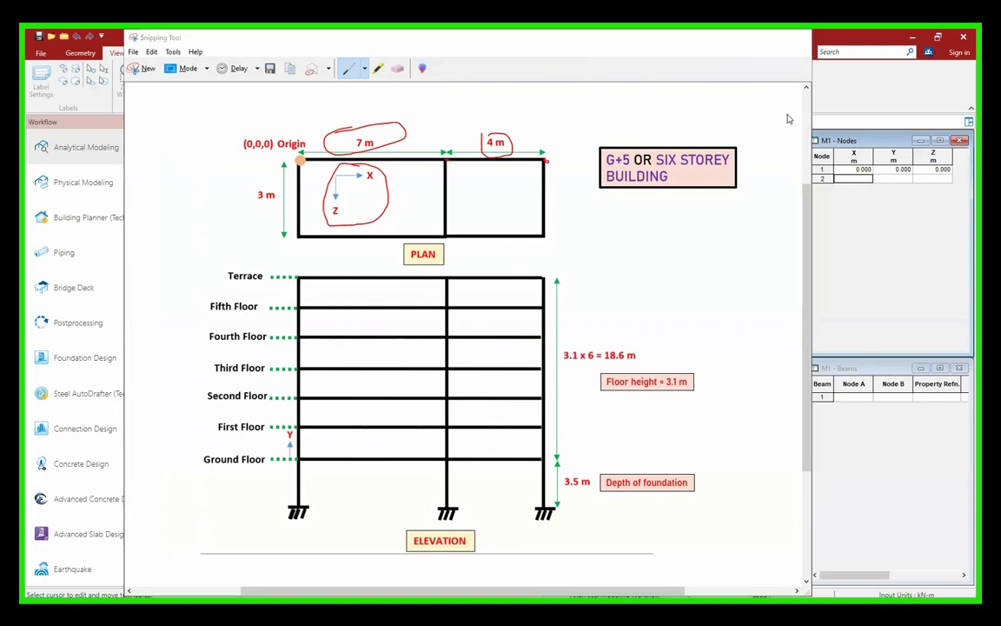
- In STAAD.Pro, add nodes 2 and 3 at X 7 m and X 11 m, keeping Y and Z at 0
{"action": "type", "text": "7"}
{"action": "key", "text": "Return"}
{"action": "key", "text": "Return"}
{"action": "key", "text": "Return"}
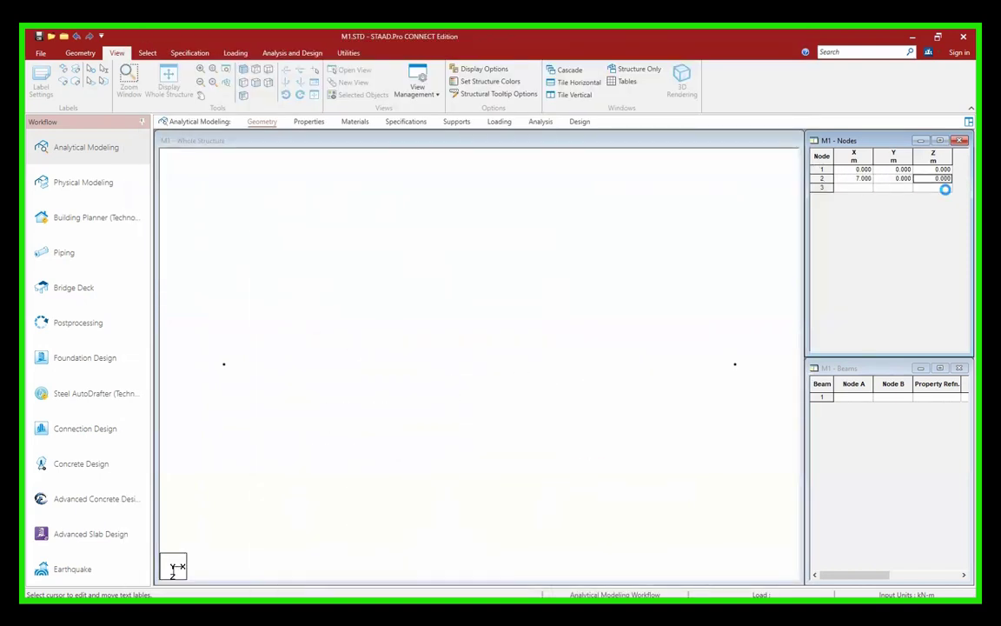
{"action": "type", "text": "11"}
{"action": "key", "text": "Return"}
{"action": "key", "text": "Return"}
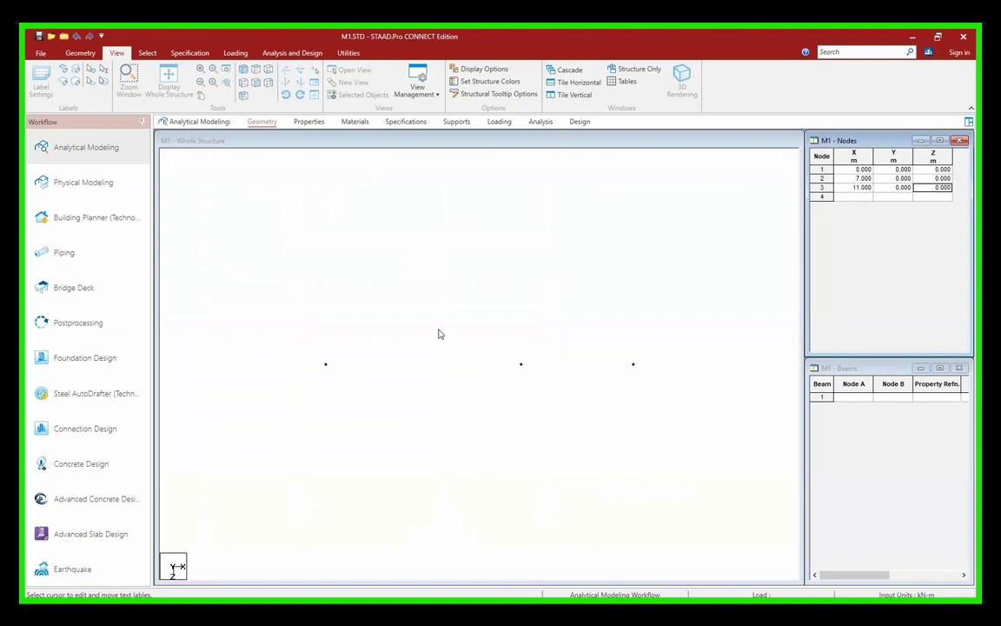
- Display the node numbers in the whole structure view
{"action": "scroll", "coordinate": [441, 333], "scroll_direction": "down", "scroll_amount": 1}
{"action": "middle_click_drag", "start_coordinate": [440, 333], "coordinate": [358, 333]}
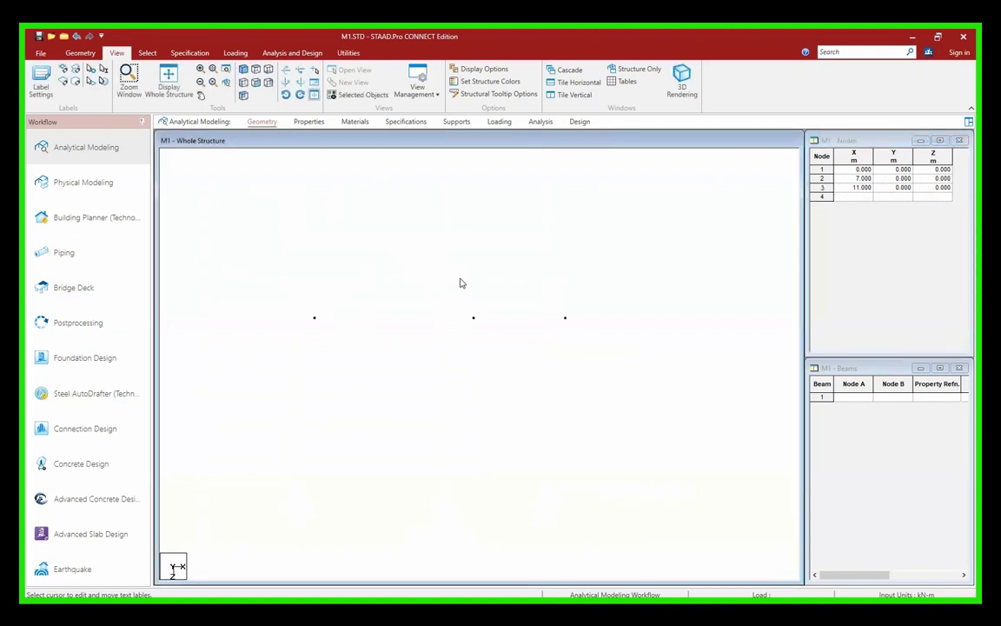
{"action": "key", "text": "shift+n"}
- Switch to Snipping Tool, circle the 3 m depth on the reference plan and move the drawing's window aside
{"action": "key", "text": "alt+Tab"}
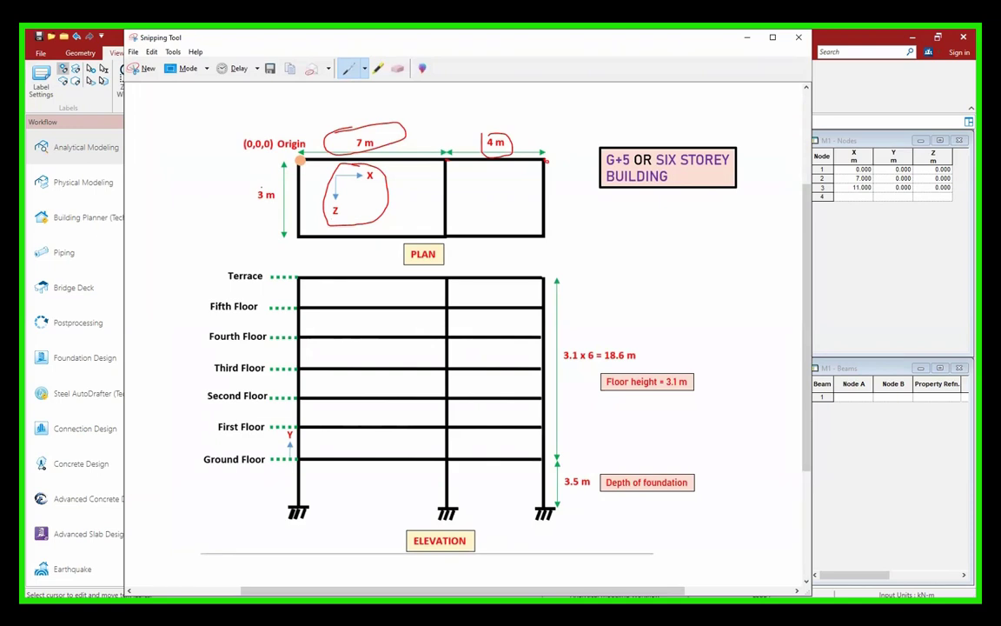
{"action": "mouse_move", "coordinate": [265, 185]}
{"action": "left_mouse_down"}
{"action": "mouse_move", "coordinate": [248, 197]}
{"action": "mouse_move", "coordinate": [278, 189]}
{"action": "mouse_move", "coordinate": [255, 184]}
{"action": "left_mouse_up"}
{"action": "left_click_drag", "start_coordinate": [630, 46], "coordinate": [472, 46]}
- In STAAD.Pro, add node 4 at X 0, Y 0, Z 3 m
{"action": "left_click", "coordinate": [856, 201]}
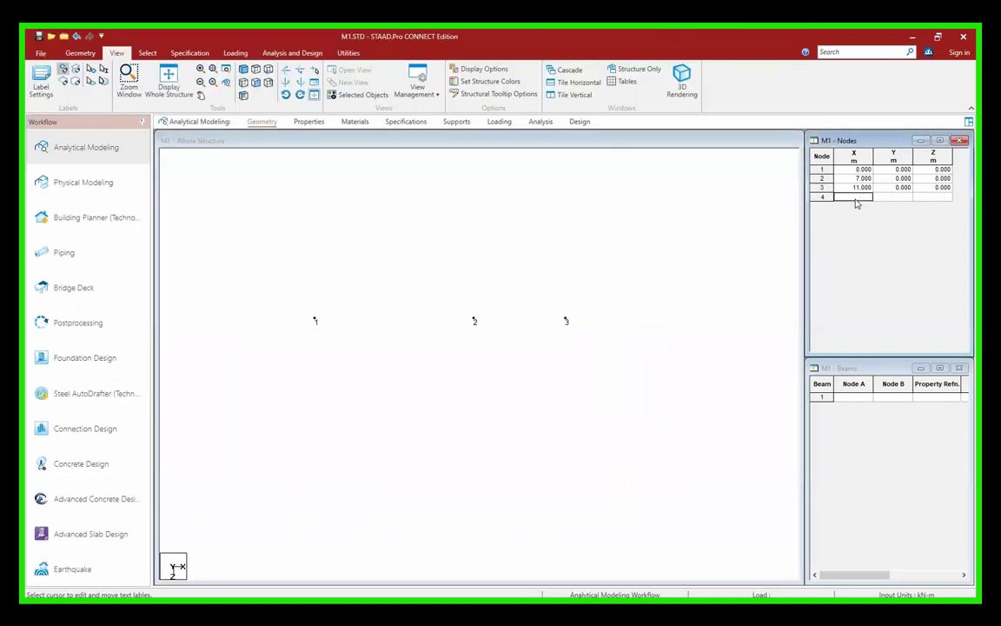
{"action": "type", "text": "0"}
{"action": "key", "text": "Tab"}
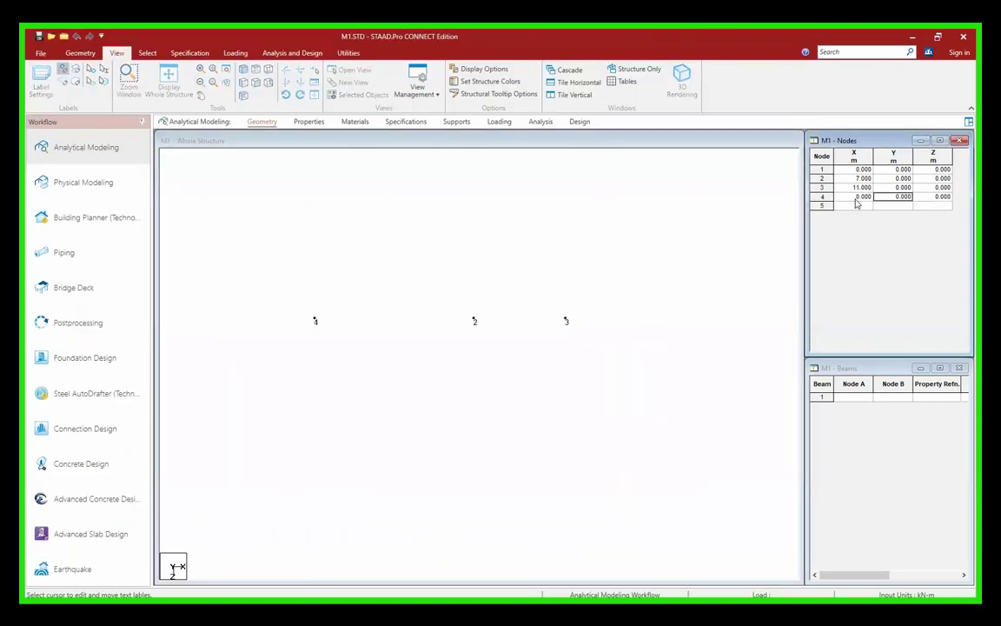
{"action": "key", "text": "Tab"}
{"action": "type", "text": "3"}
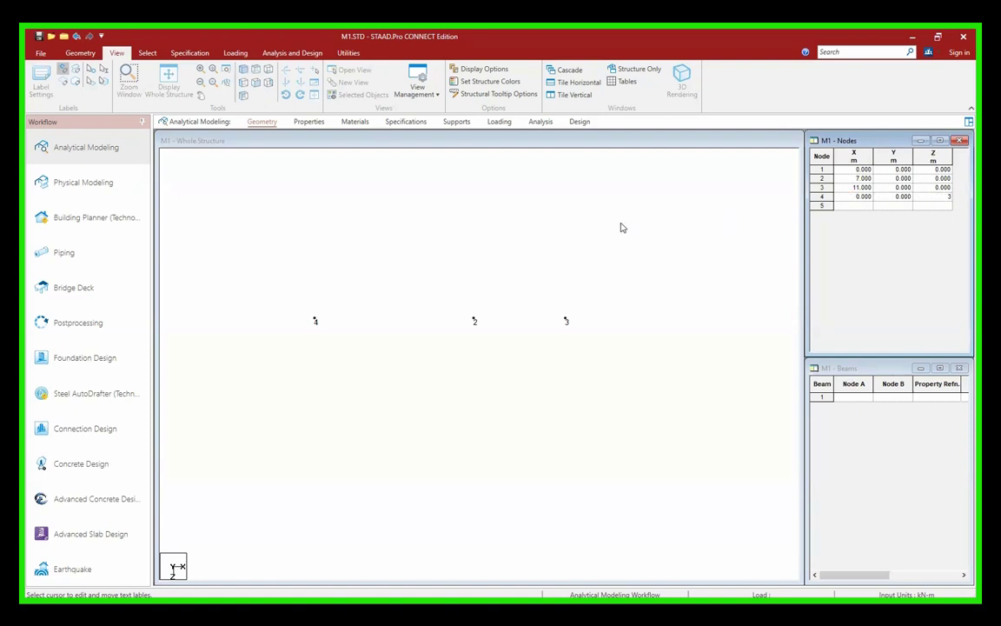
{"action": "key", "text": "Tab"}
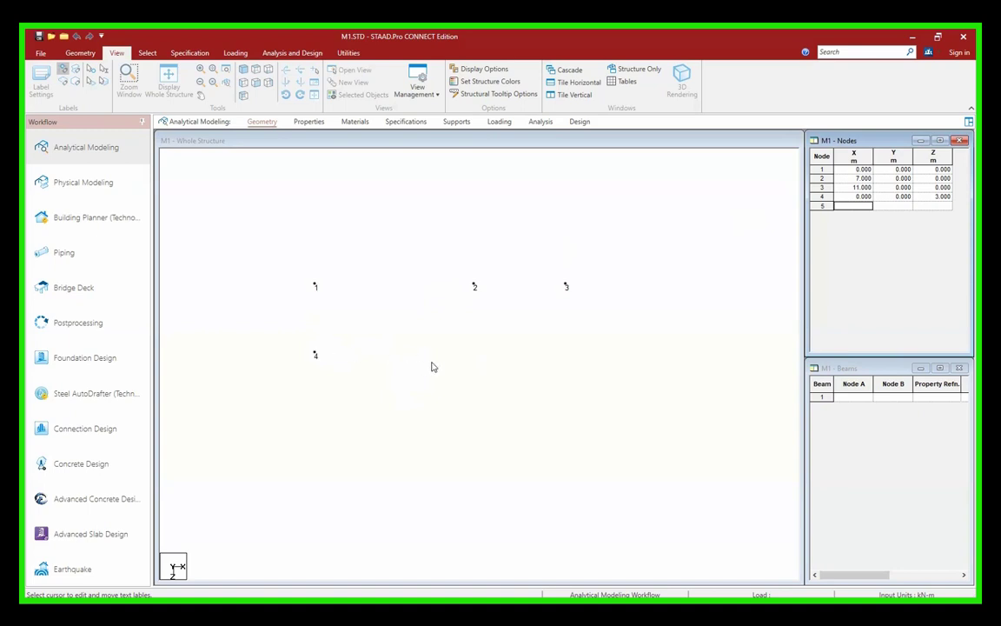
- Check the reference plan in Snipping Tool and add node 5 in STAAD.Pro at X 7, Y 0, Z 3 m
{"action": "left_click", "coordinate": [488, 610]}
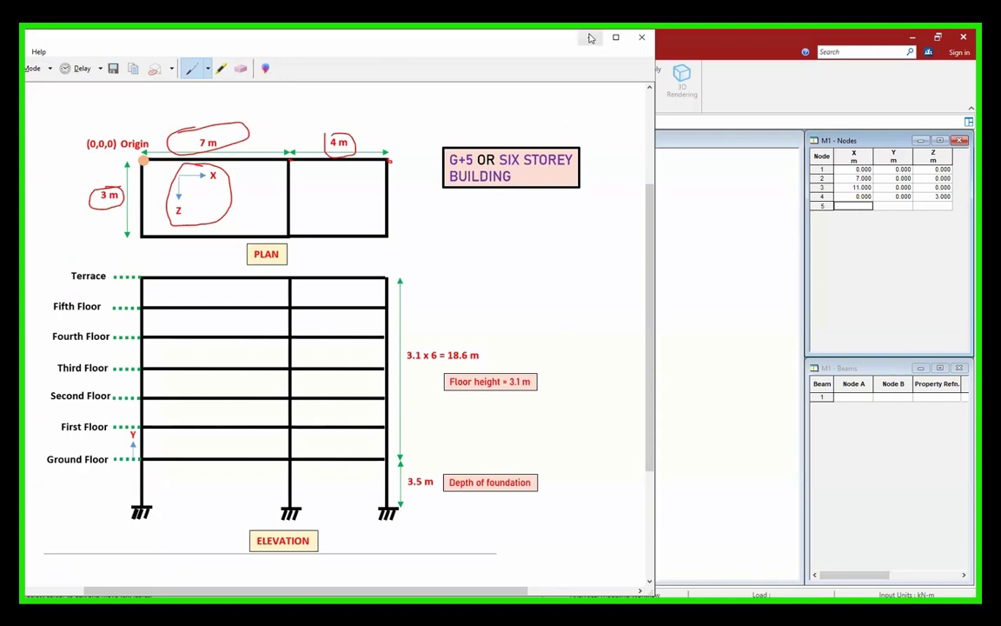
{"action": "left_click", "coordinate": [926, 200]}
{"action": "type", "text": "7"}
{"action": "key", "text": "Tab"}
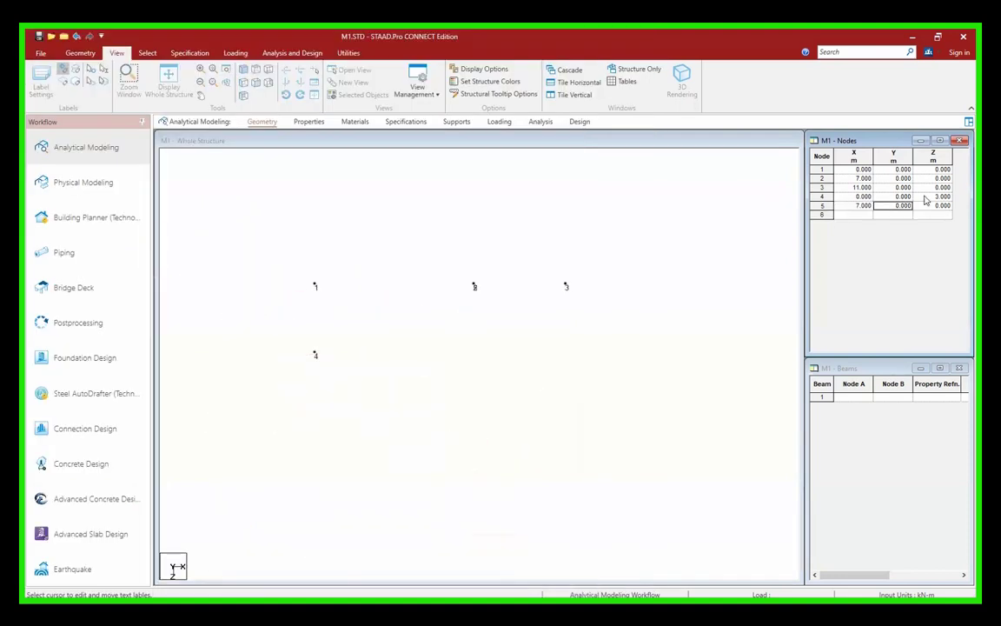
{"action": "key", "text": "Tab"}
{"action": "type", "text": "3"}
{"action": "key", "text": "Tab"}
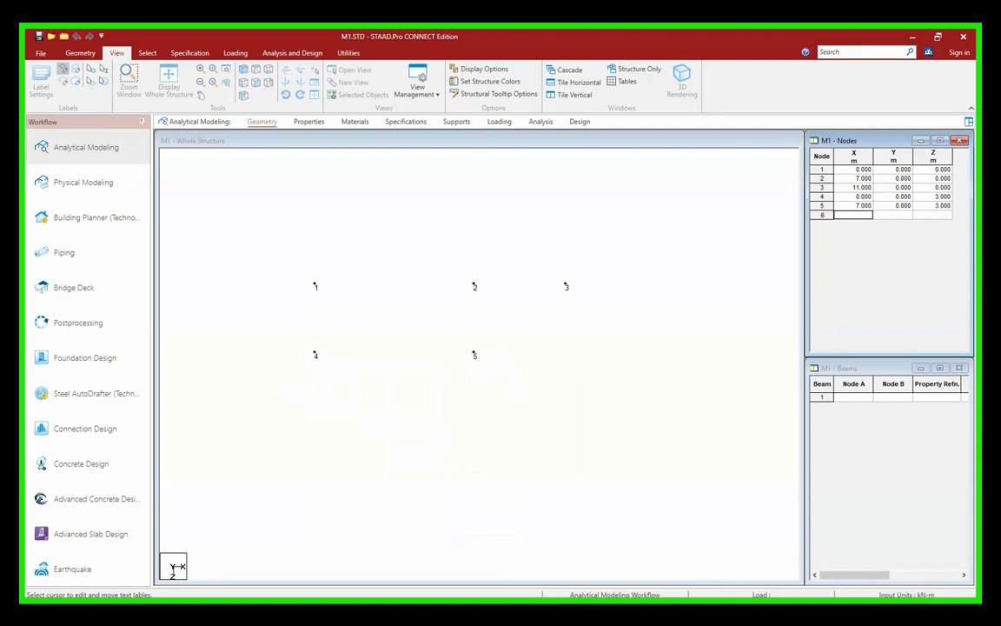
- Switch to Snipping Tool and mark the reference plan's corner at the far X and Z ends
{"action": "left_click", "coordinate": [486, 556]}
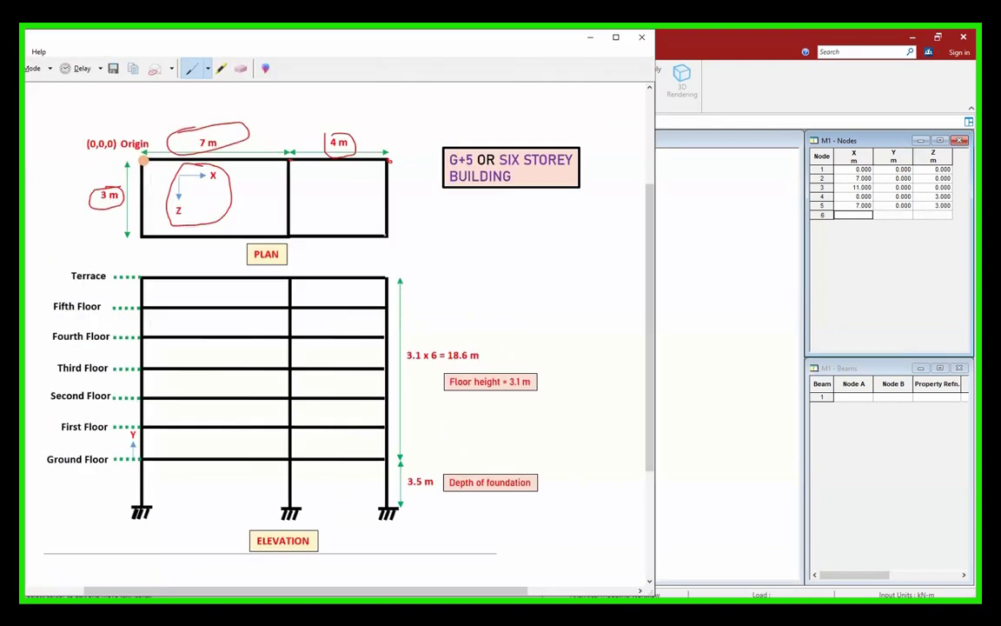
{"action": "left_click_drag", "start_coordinate": [384, 234], "coordinate": [387, 237]}
{"action": "left_click", "coordinate": [590, 37]}
- In STAAD.Pro, add node 6 at X 11, Y 0, Z 3 m
{"action": "left_click", "coordinate": [853, 215]}
{"action": "type", "text": "11"}
{"action": "key", "text": "Tab"}
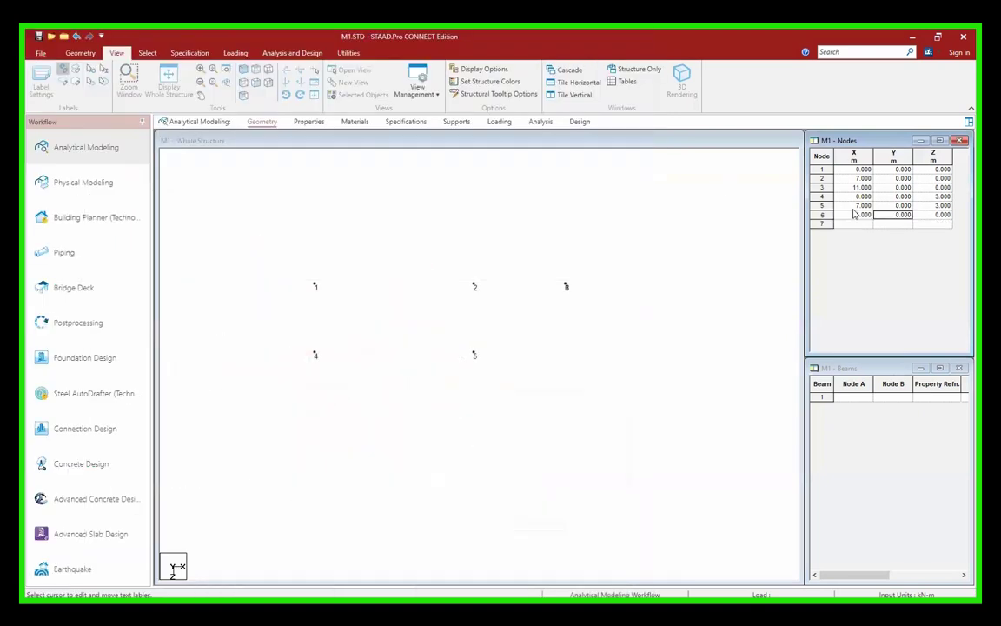
{"action": "key", "text": "Tab"}
{"action": "type", "text": "3"}
{"action": "left_click", "coordinate": [855, 224]}
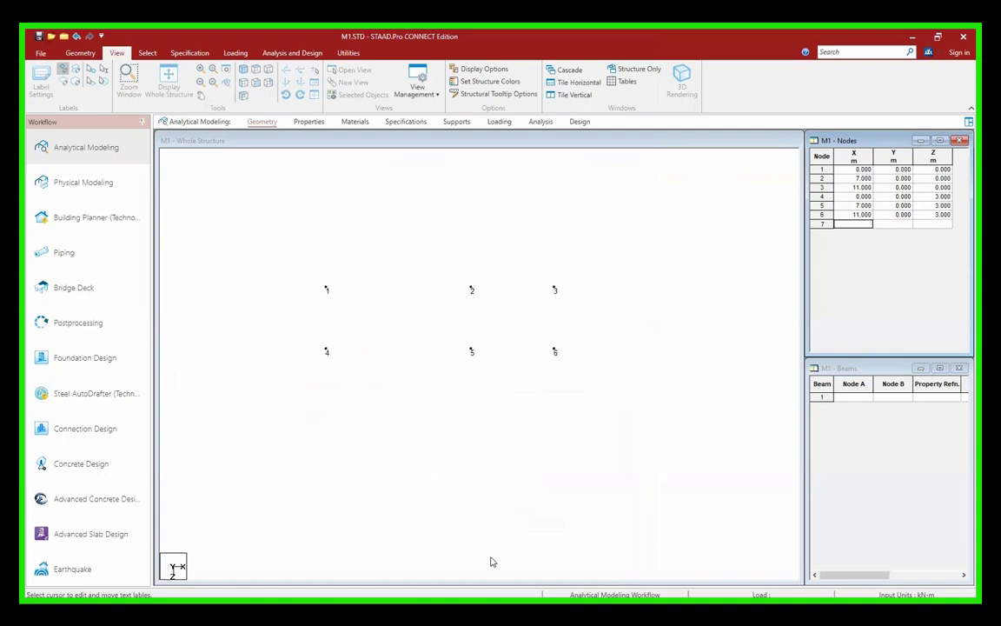
- Check the reference drawing in Snipping Tool, then use Add Beam in STAAD.Pro to connect nodes 1 to 2 and 2 to 3
{"action": "left_click", "coordinate": [498, 611]}
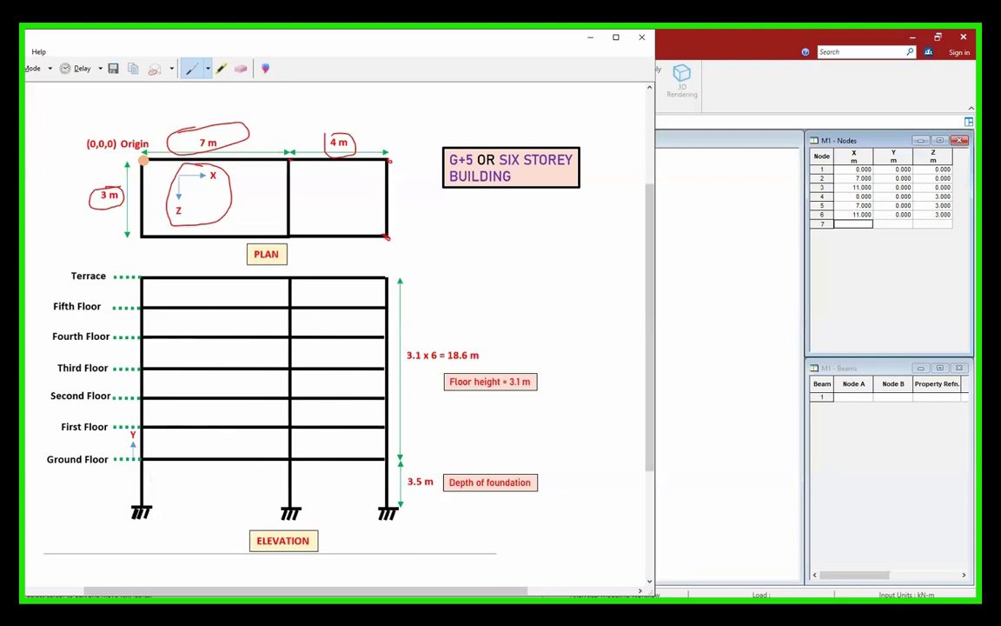
{"action": "left_click", "coordinate": [590, 38]}
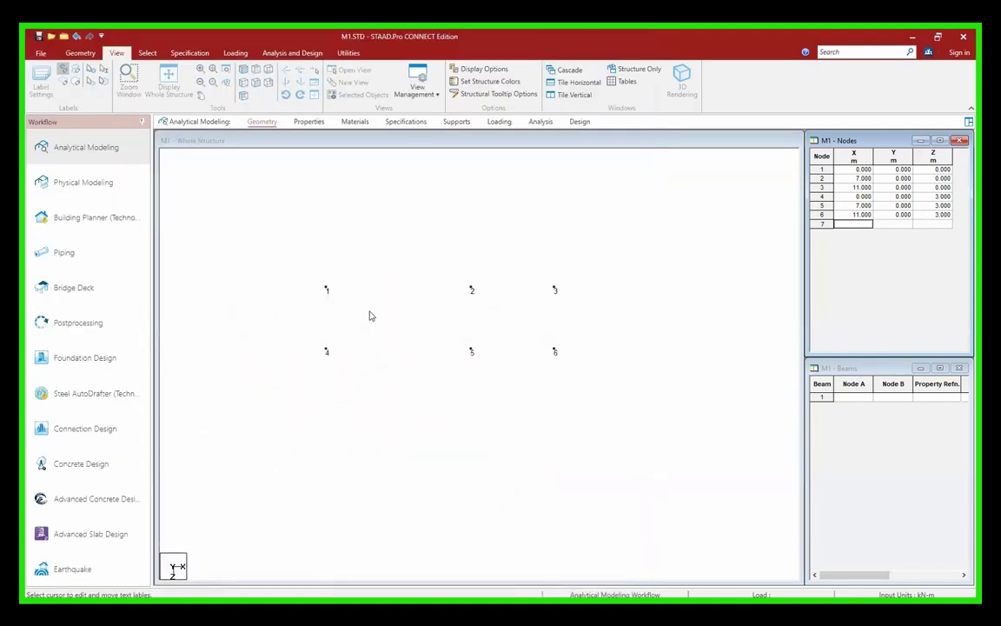
{"action": "left_click", "coordinate": [80, 53]}
{"action": "left_click", "coordinate": [267, 233]}
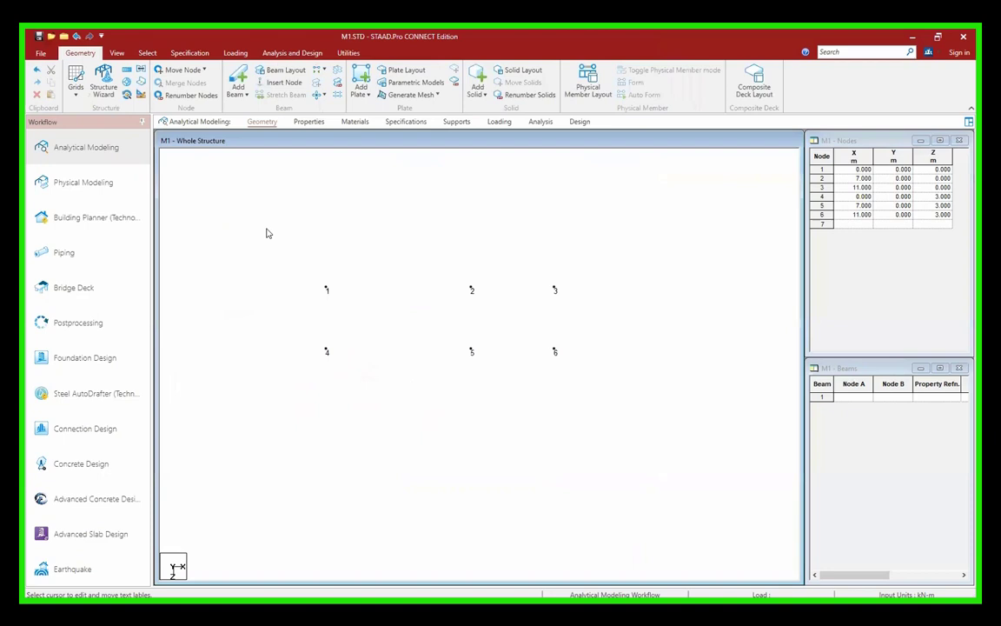
{"action": "left_click", "coordinate": [237, 80]}
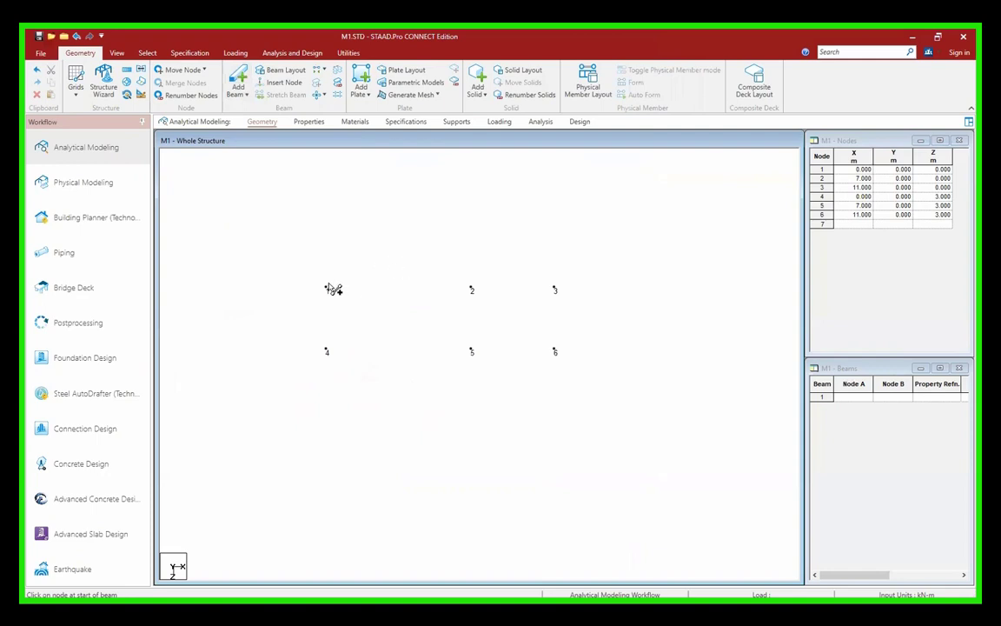
{"action": "left_click", "coordinate": [327, 289]}
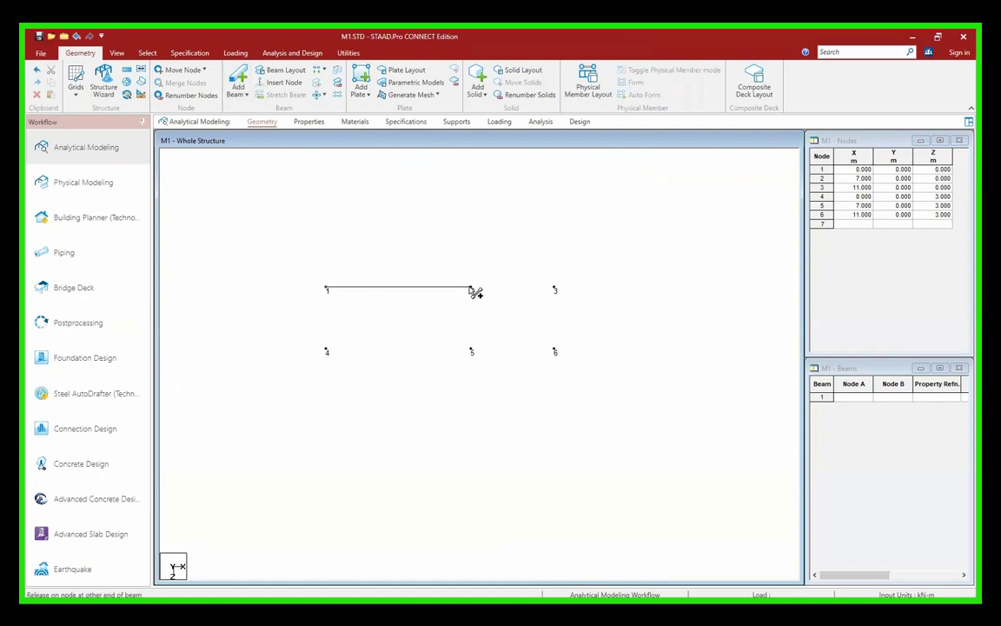
{"action": "left_click", "coordinate": [471, 289]}
{"action": "left_click", "coordinate": [472, 289]}
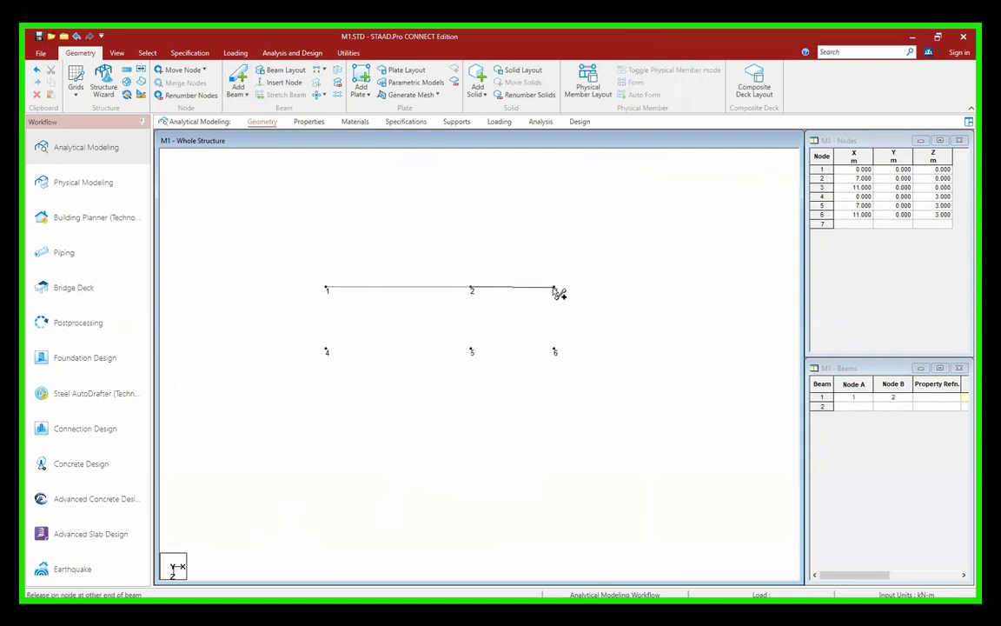
{"action": "left_click", "coordinate": [556, 289]}
- Complete the plan frame with beams between nodes 1 and 4, 4 and 5, 5 and 6, 5 and 2, and 6 and 3
{"action": "left_click", "coordinate": [328, 289]}
{"action": "left_click", "coordinate": [328, 351]}
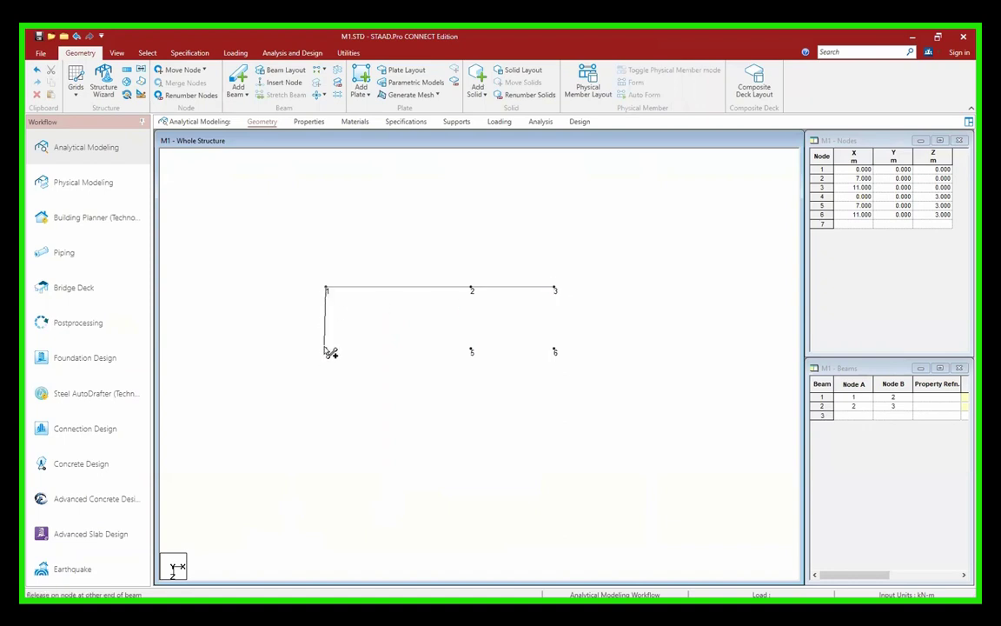
{"action": "mouse_move", "coordinate": [327, 351]}
{"action": "left_mouse_down"}
{"action": "mouse_move", "coordinate": [458, 361]}
{"action": "mouse_move", "coordinate": [470, 351]}
{"action": "mouse_move", "coordinate": [563, 356]}
{"action": "mouse_move", "coordinate": [555, 351]}
{"action": "left_mouse_up"}
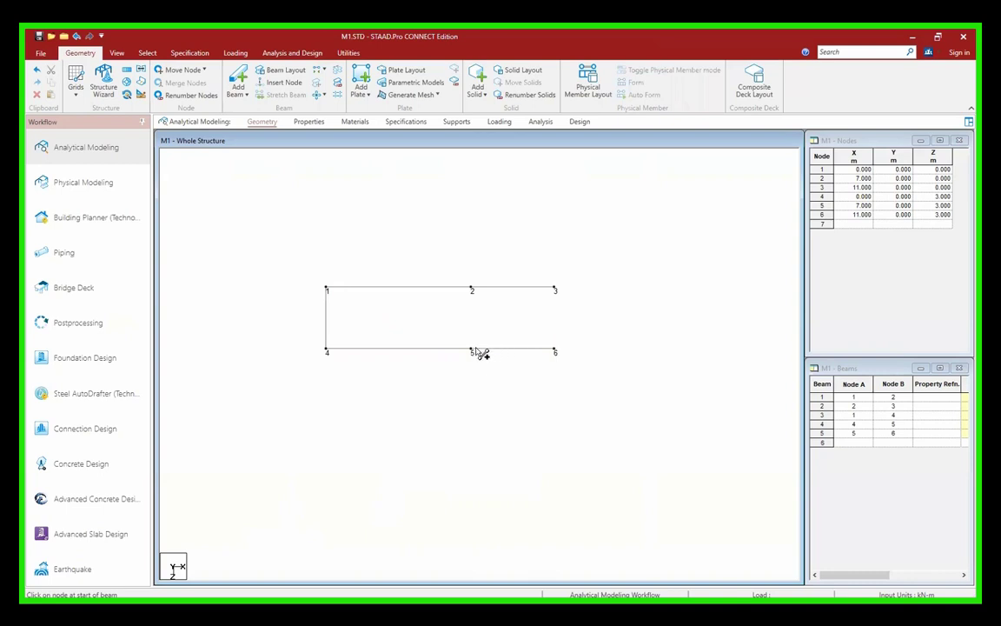
{"action": "left_click_drag", "start_coordinate": [473, 352], "coordinate": [472, 289]}
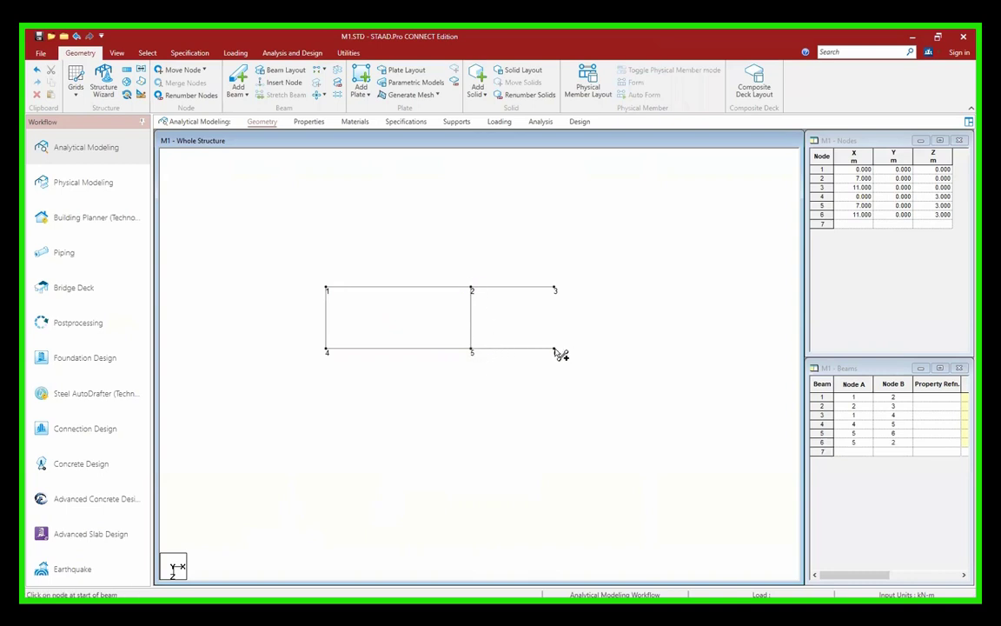
{"action": "mouse_move", "coordinate": [558, 352]}
{"action": "left_mouse_down"}
{"action": "mouse_move", "coordinate": [564, 293]}
{"action": "mouse_move", "coordinate": [555, 289]}
{"action": "left_mouse_up"}
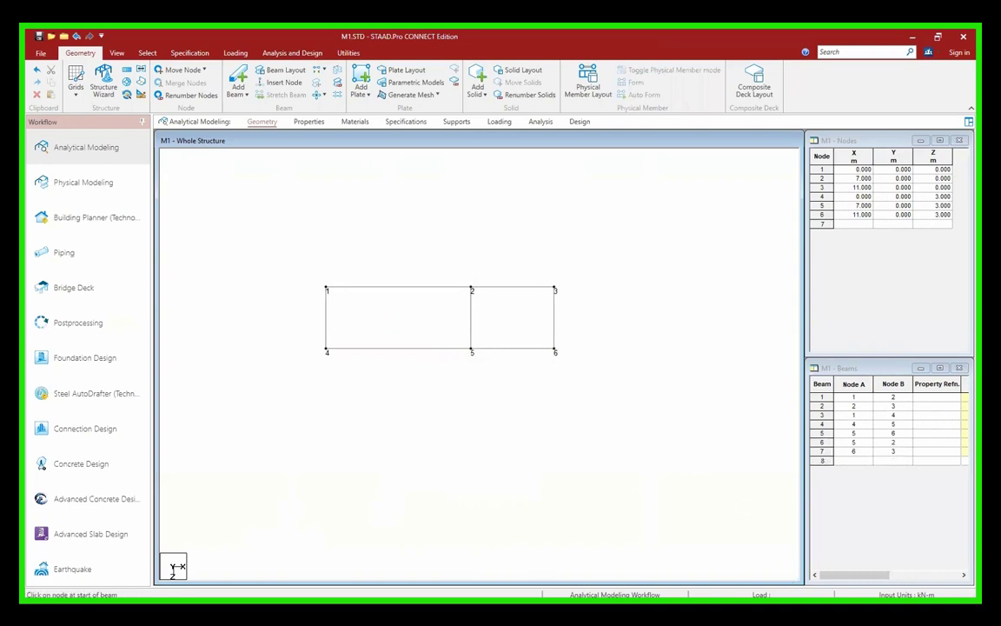
- Check the reference drawing in Snipping Tool, then leave Add Beam in STAAD.Pro and activate the Beams Cursor
{"action": "key", "text": "alt+Tab"}
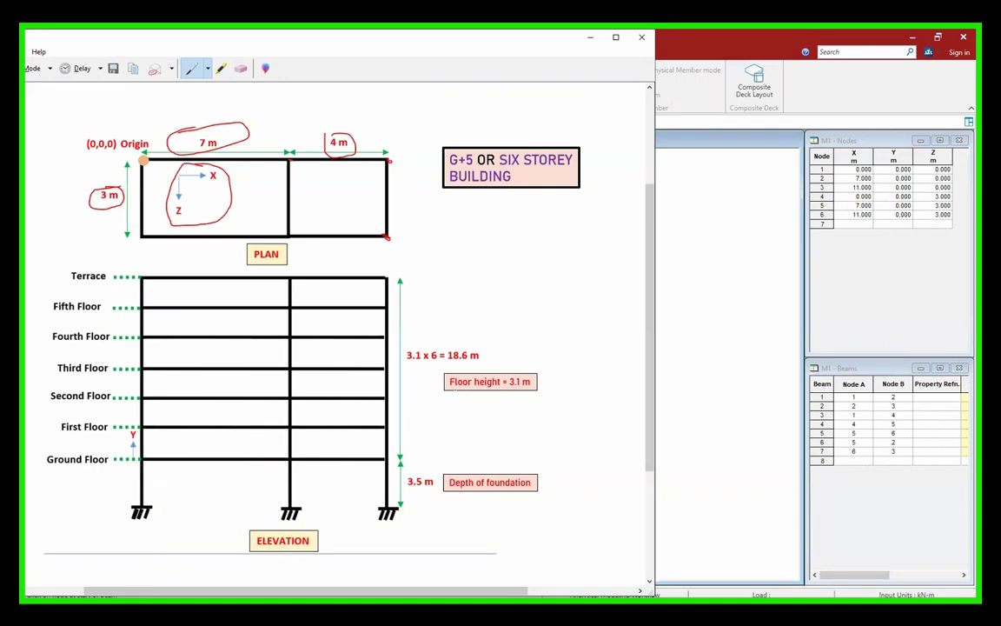
{"action": "left_click", "coordinate": [591, 39]}
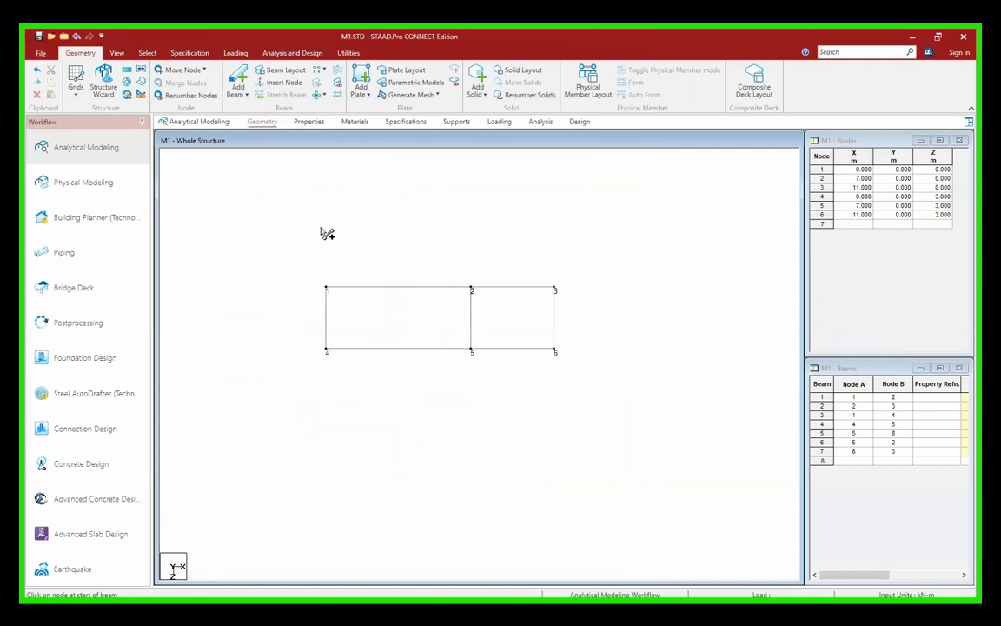
{"action": "key", "text": "Escape"}
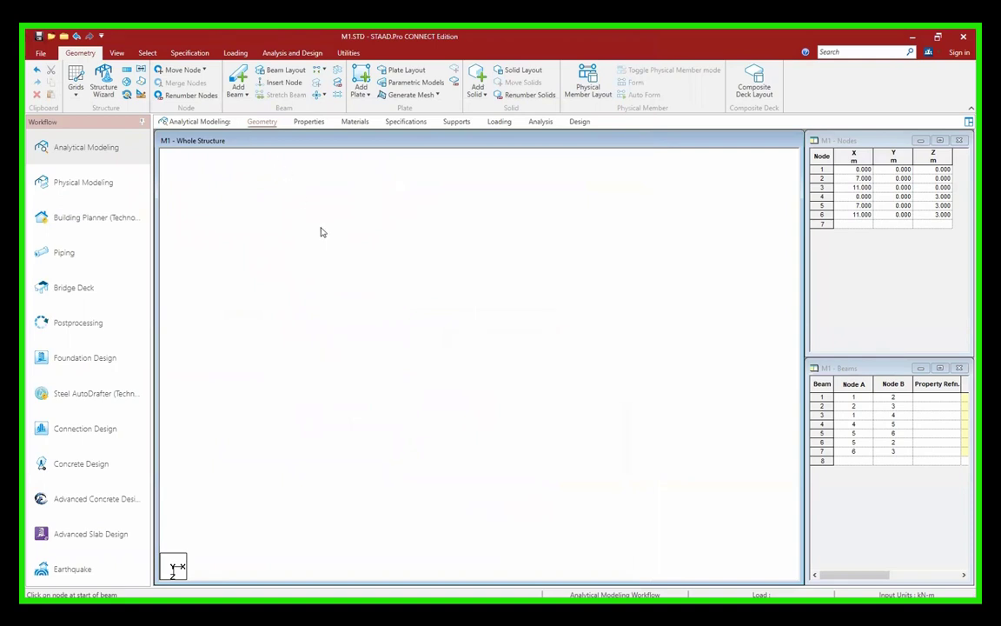
{"action": "right_click", "coordinate": [265, 228]}
{"action": "left_click", "coordinate": [232, 202]}
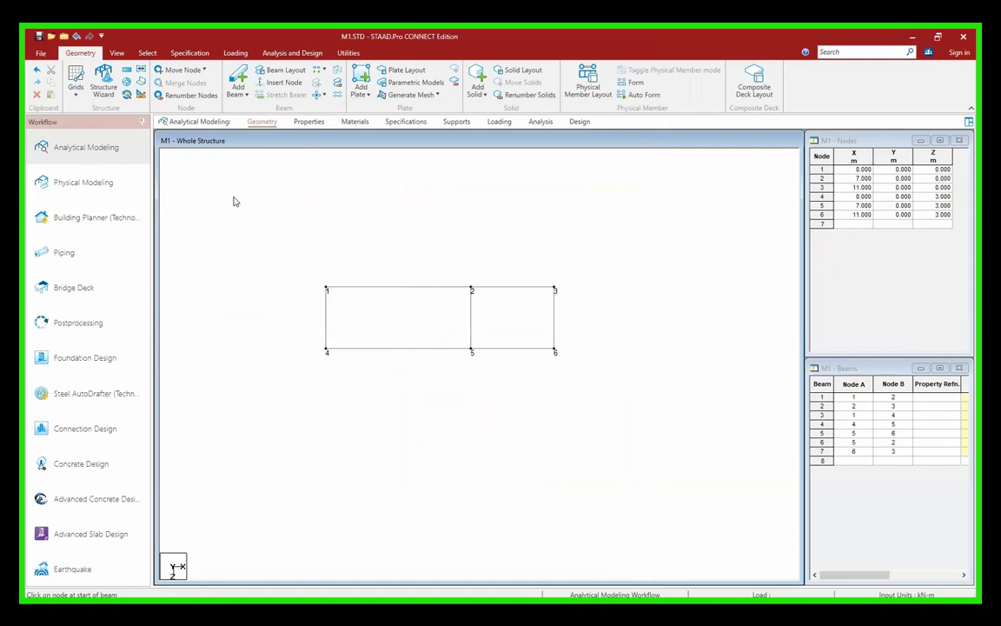
{"action": "right_click", "coordinate": [233, 202]}
{"action": "mouse_move", "coordinate": [278, 270]}
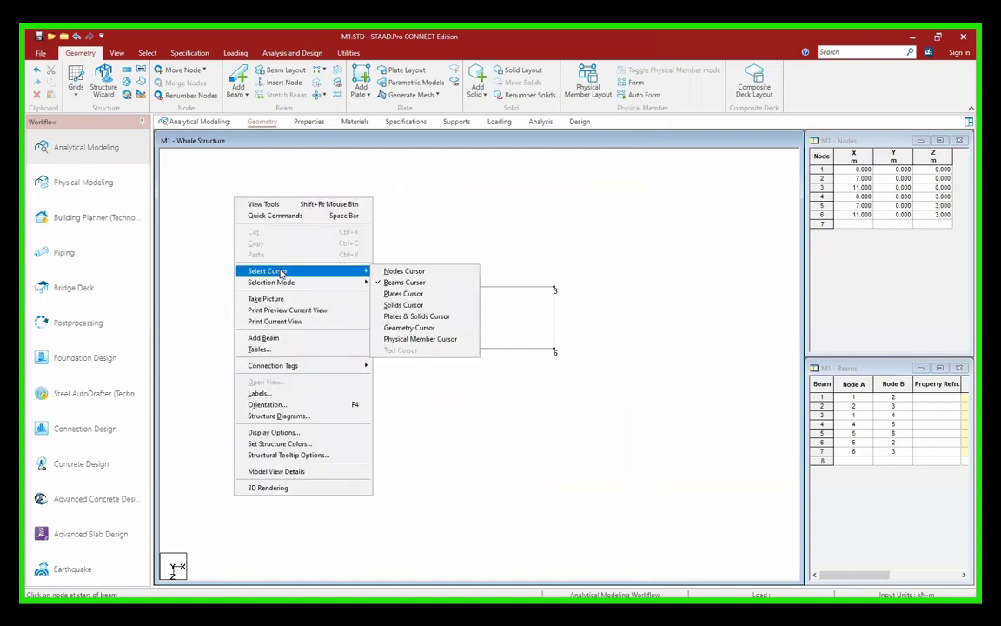
{"action": "left_click", "coordinate": [408, 283]}
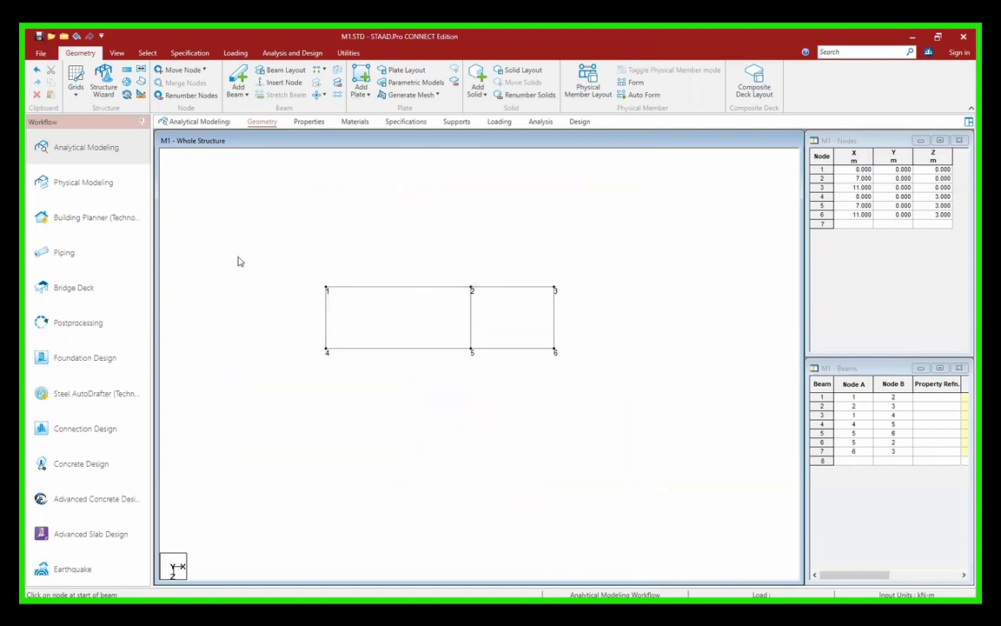
- Select the plan beams all together, then individual beams and the pair along nodes 4, 5 and 6, to compare them with the Beams table
{"action": "left_click_drag", "start_coordinate": [255, 245], "coordinate": [599, 420]}
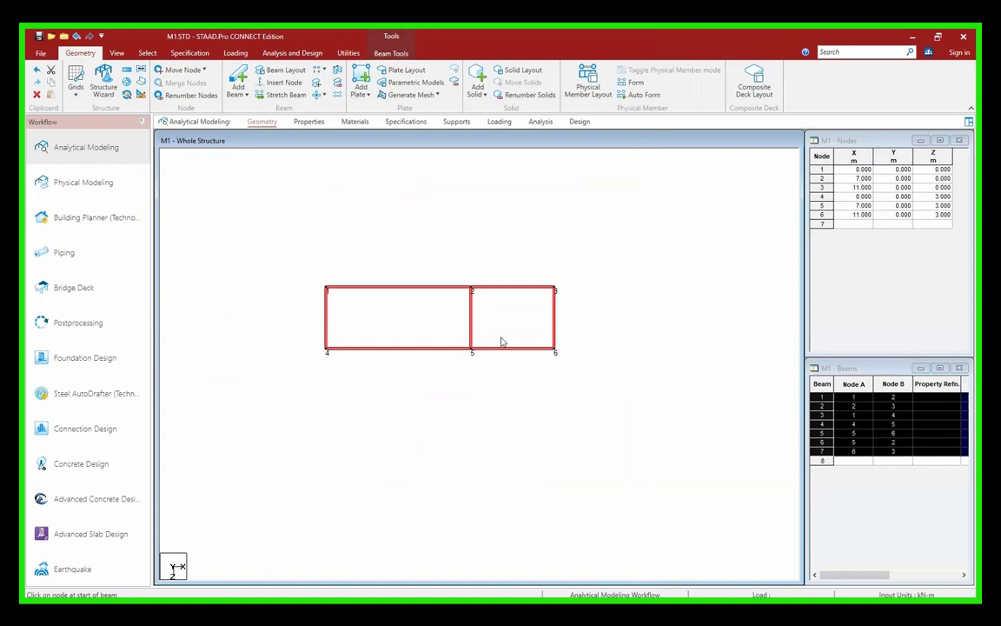
{"action": "left_click", "coordinate": [570, 418]}
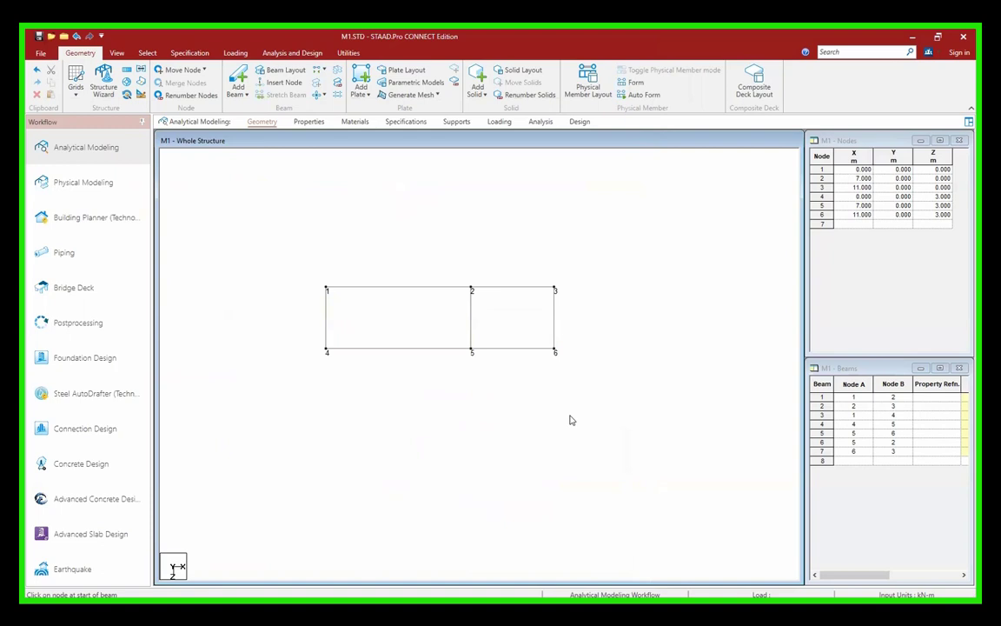
{"action": "left_click", "coordinate": [472, 317]}
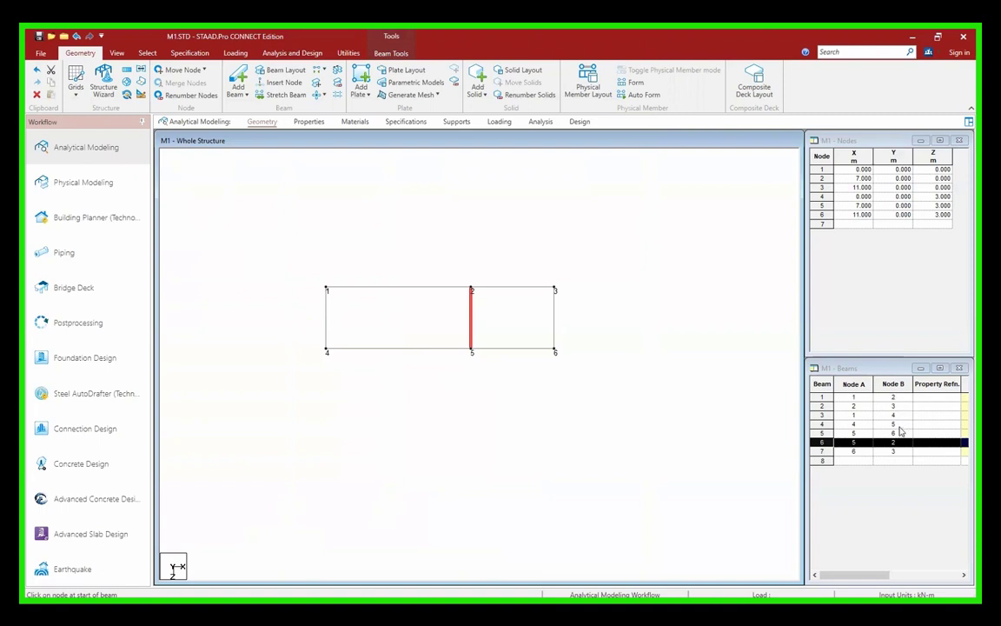
{"action": "left_click", "coordinate": [632, 352]}
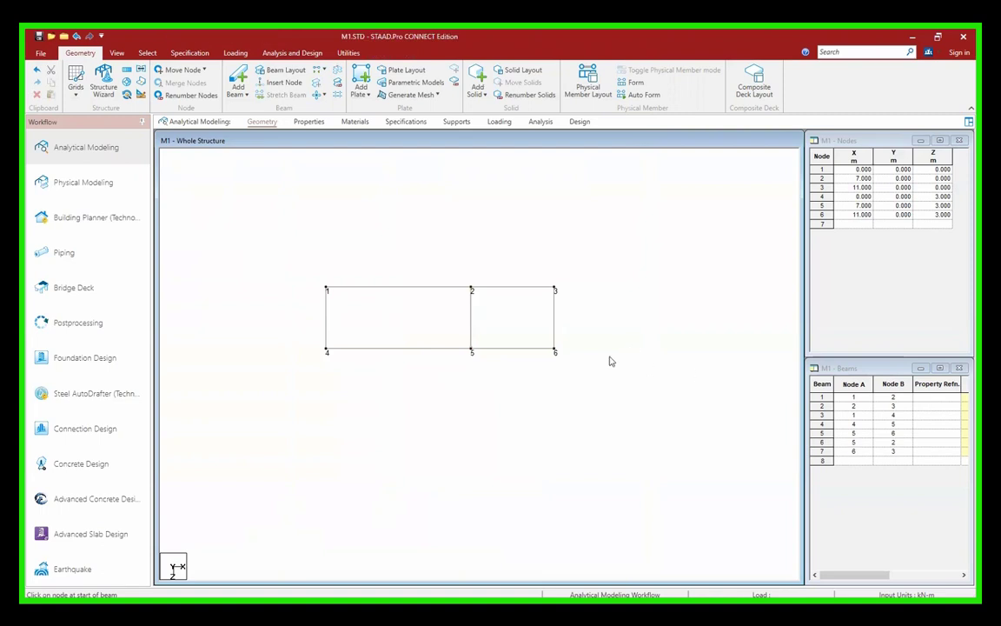
{"action": "left_click_drag", "start_coordinate": [822, 424], "coordinate": [822, 432]}
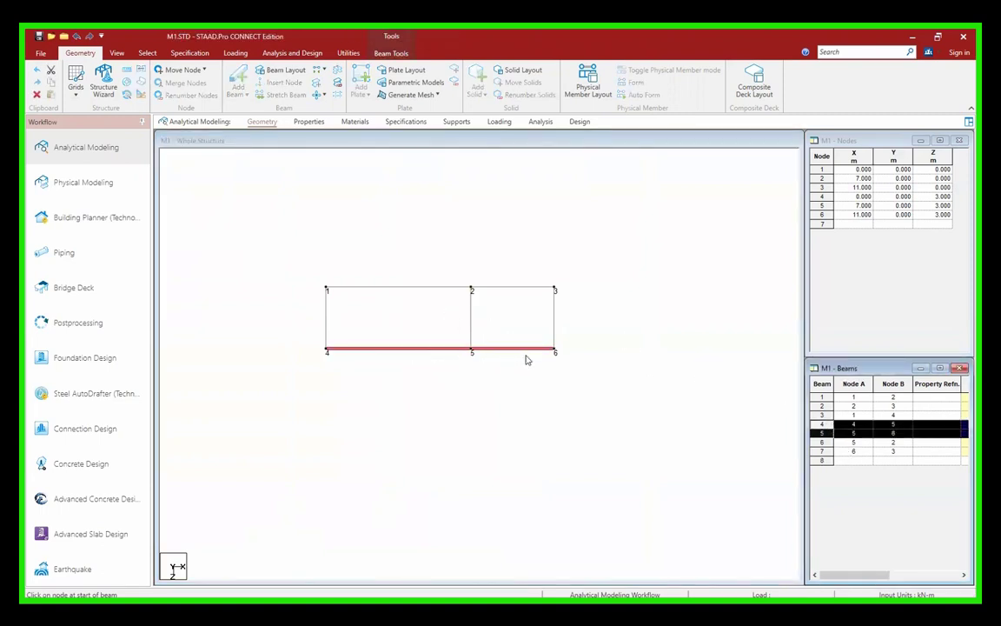
{"action": "left_click", "coordinate": [547, 308]}
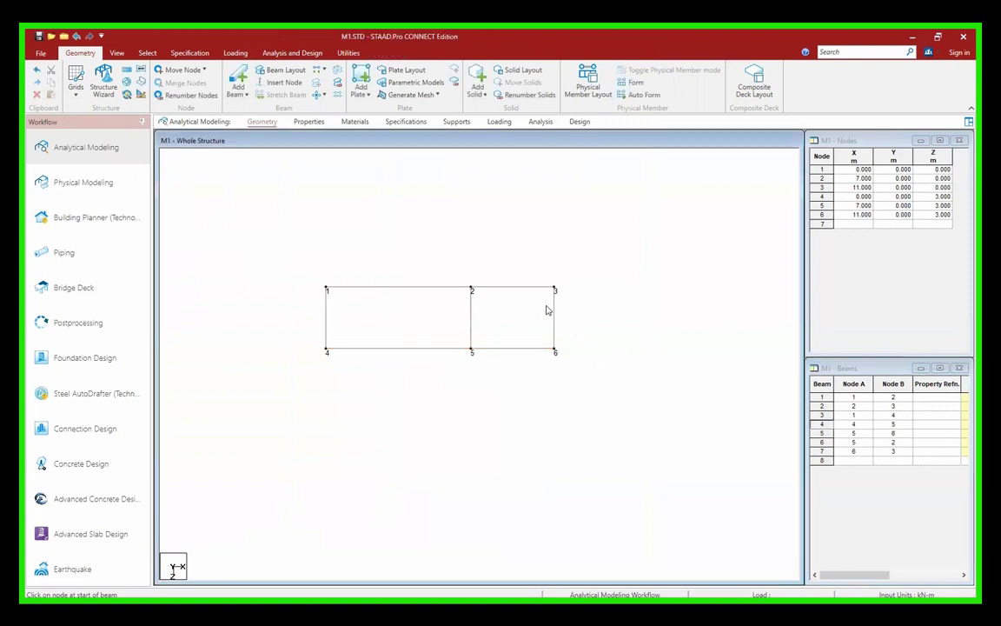
{"action": "left_click", "coordinate": [555, 311]}
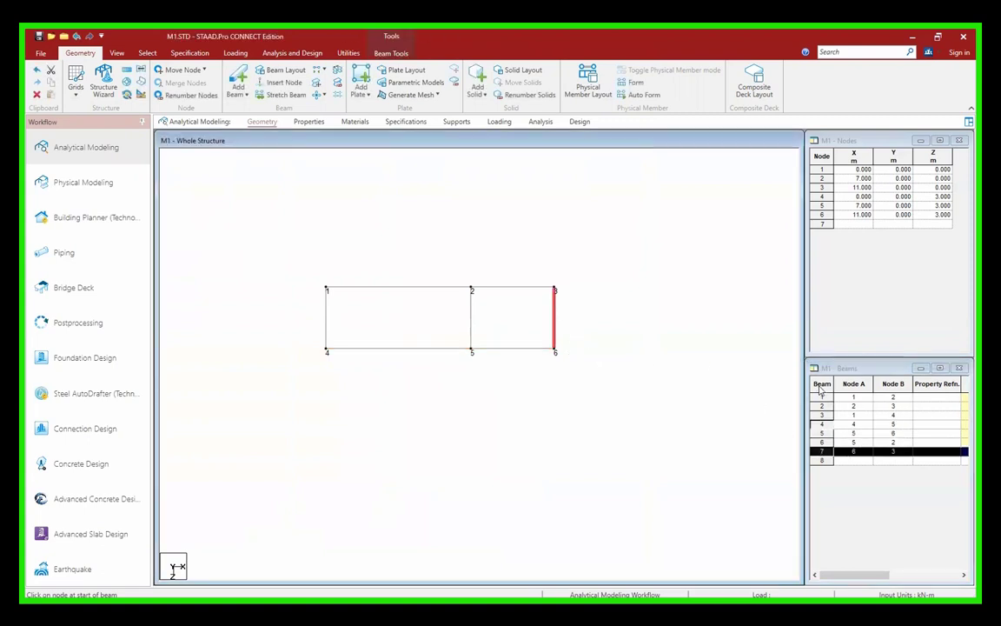
{"action": "left_click", "coordinate": [626, 316]}
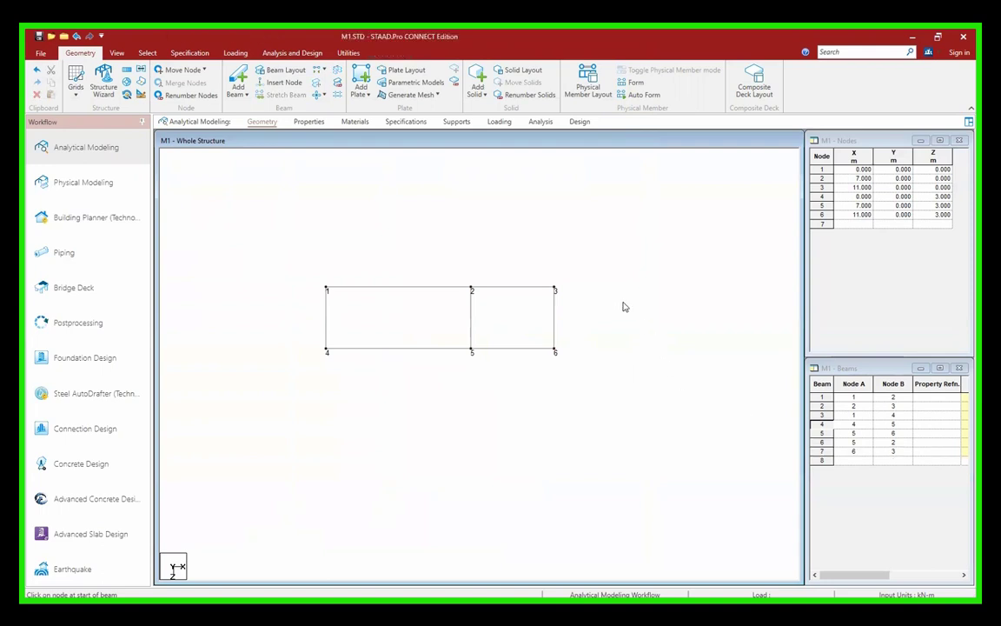
- Show the beam numbers, check the beam between nodes 3 and 6 against the Beams table, and hide the numbers again
{"action": "key", "text": "shift+b"}
{"action": "scroll", "coordinate": [570, 308], "scroll_direction": "up", "scroll_amount": 5}
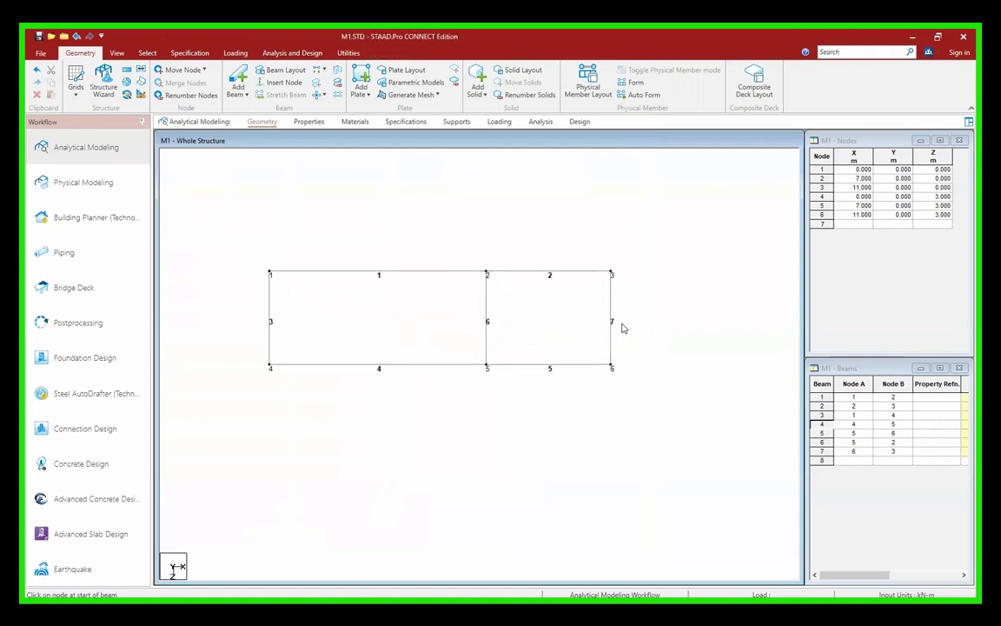
{"action": "left_click", "coordinate": [612, 319]}
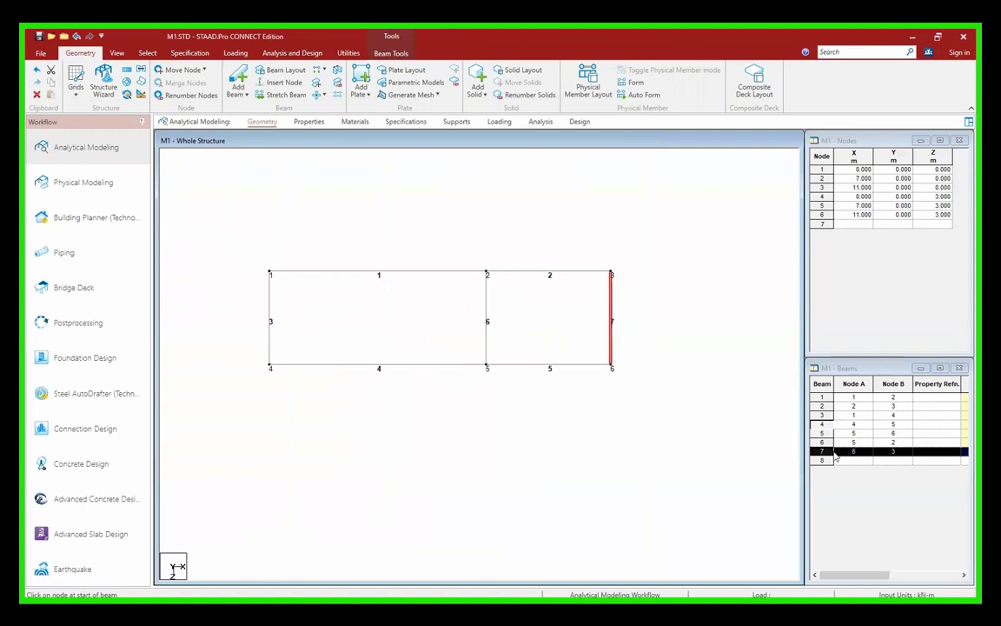
{"action": "left_click", "coordinate": [657, 300]}
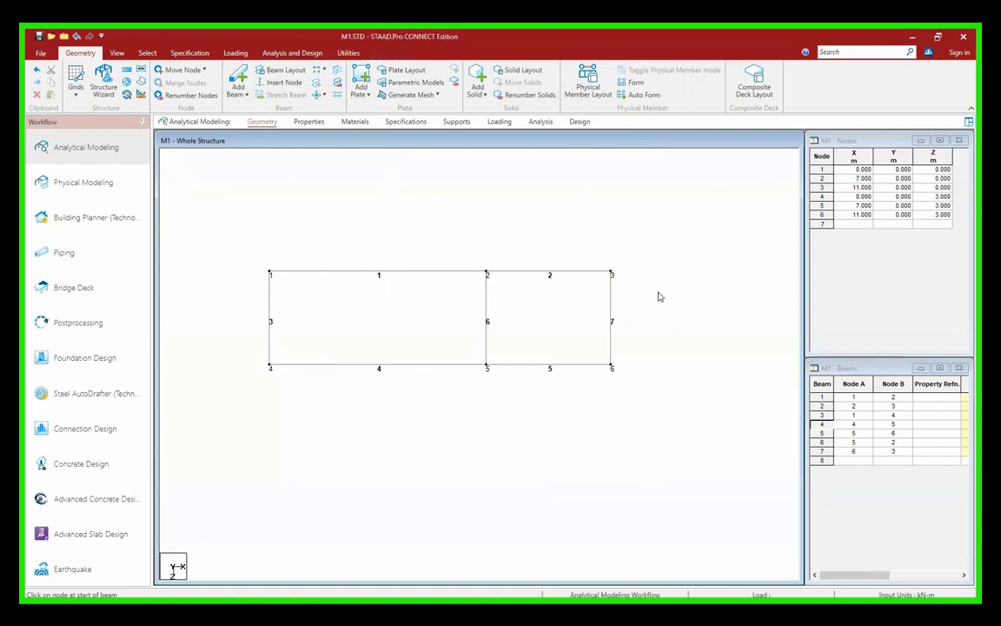
{"action": "key", "text": "shift+b"}
{"action": "scroll", "coordinate": [263, 190], "scroll_direction": "down", "scroll_amount": 3}
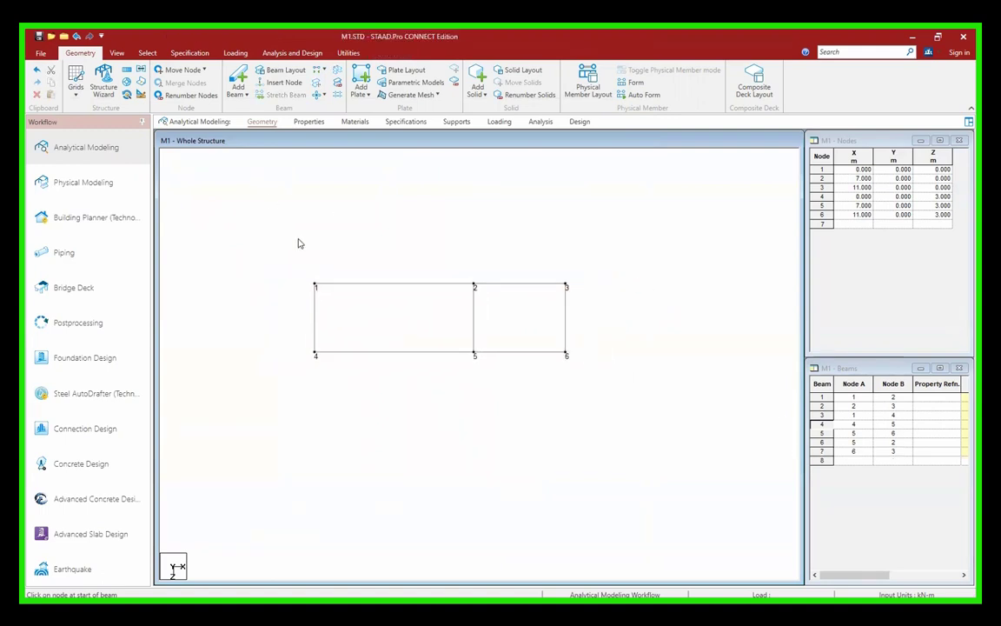
- Switch to Snipping Tool, circle the 3.1 m floor height on the reference drawing, and return to STAAD.Pro
{"action": "left_click", "coordinate": [483, 610]}
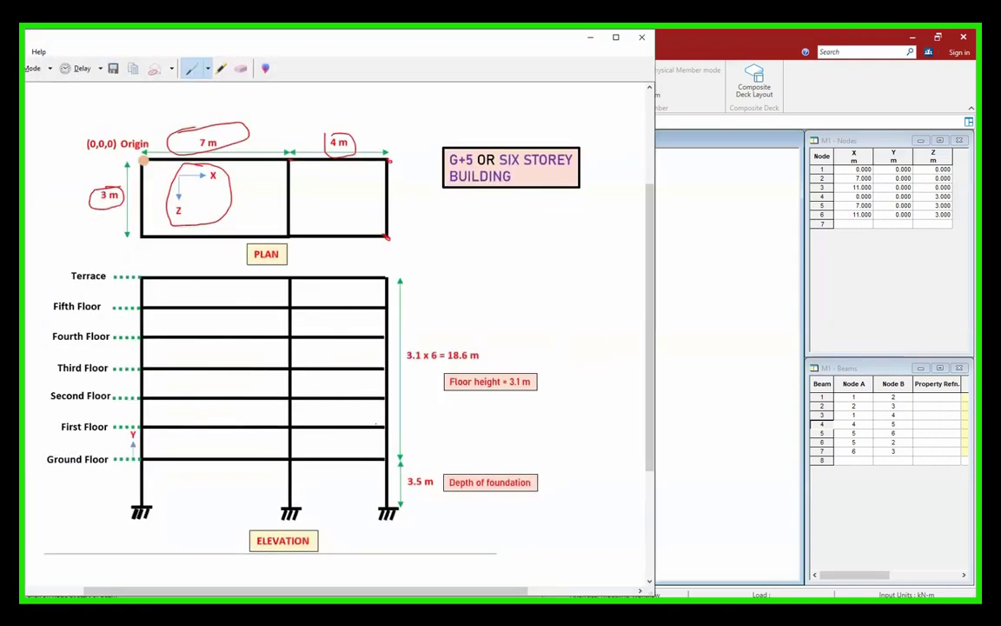
{"action": "mouse_move", "coordinate": [506, 357]}
{"action": "left_mouse_down"}
{"action": "mouse_move", "coordinate": [545, 380]}
{"action": "mouse_move", "coordinate": [501, 385]}
{"action": "left_mouse_up"}
{"action": "left_click", "coordinate": [590, 42]}
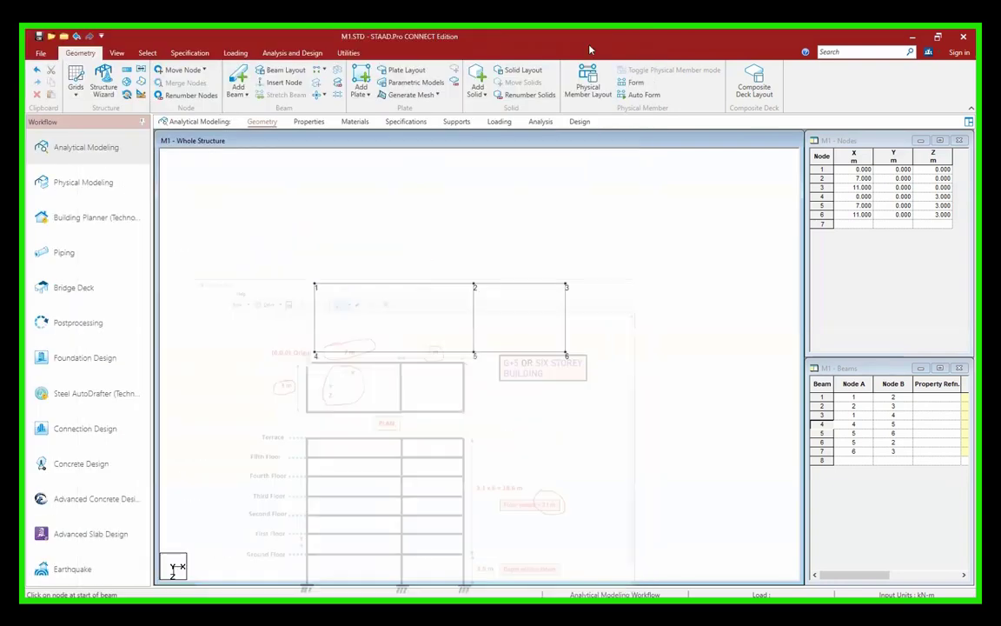
{"action": "left_click", "coordinate": [115, 53]}
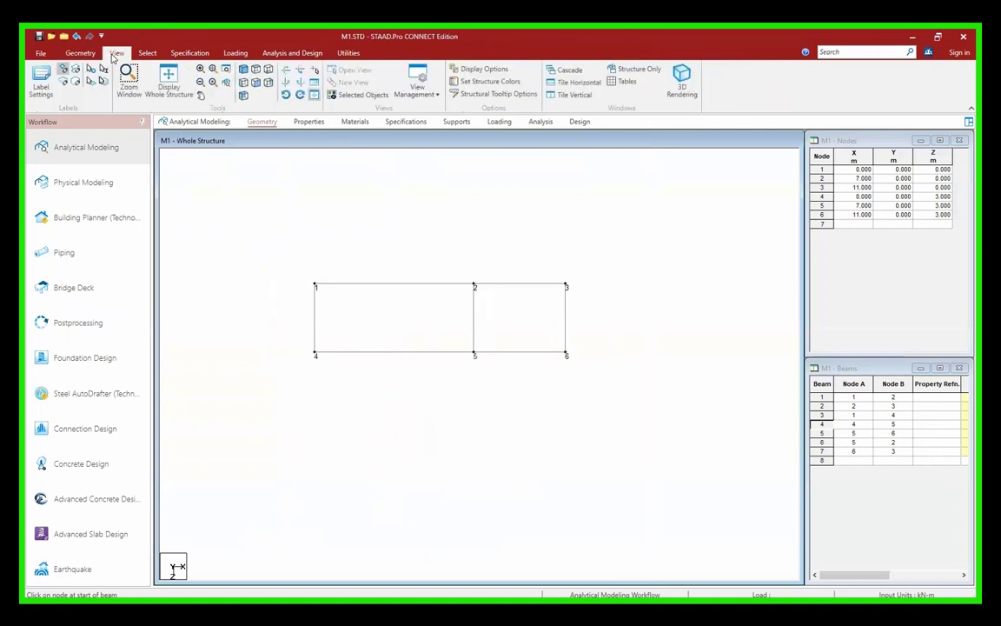
{"action": "left_click", "coordinate": [241, 70]}
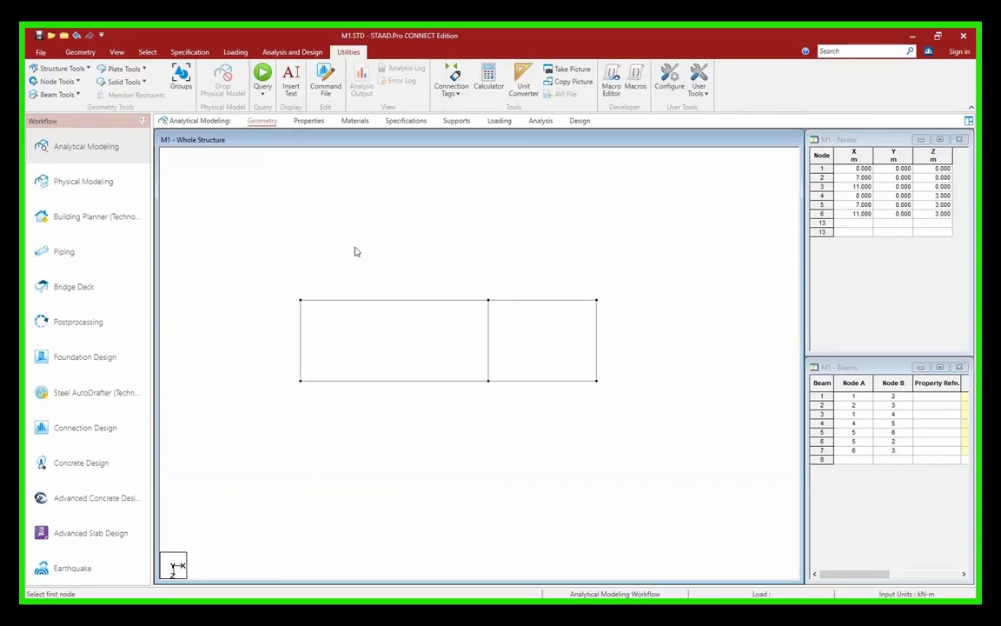
{"action": "left_click_drag", "start_coordinate": [500, 409], "coordinate": [670, 469]}
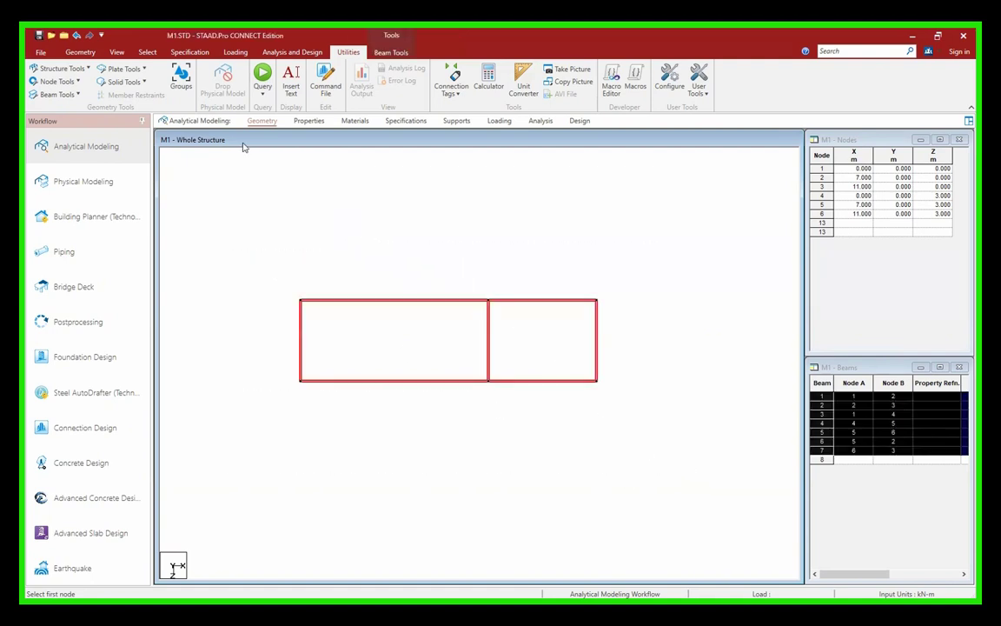
{"action": "left_click", "coordinate": [81, 52]}
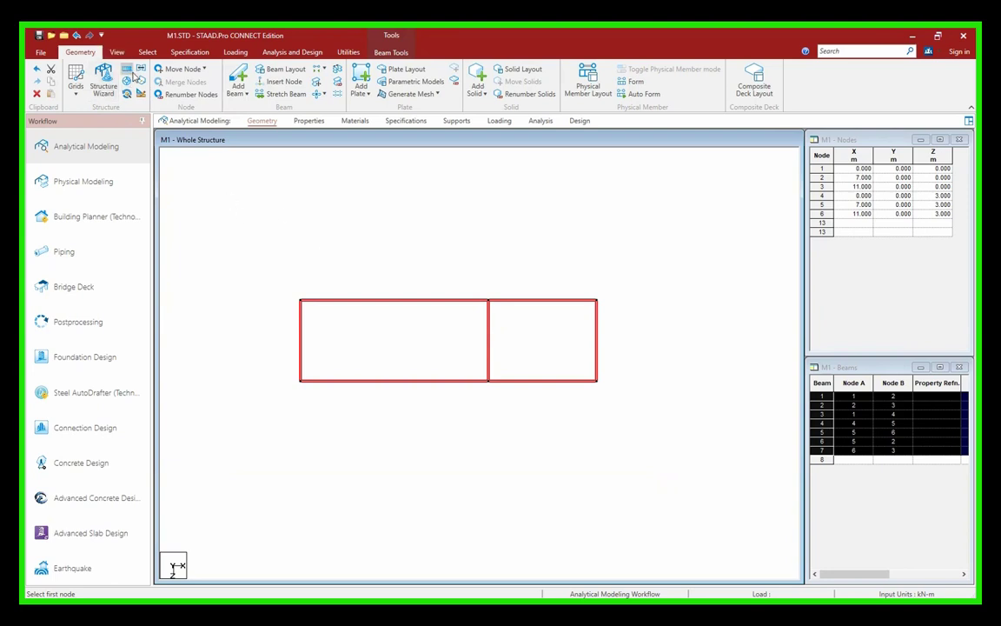
{"action": "left_click", "coordinate": [126, 69]}
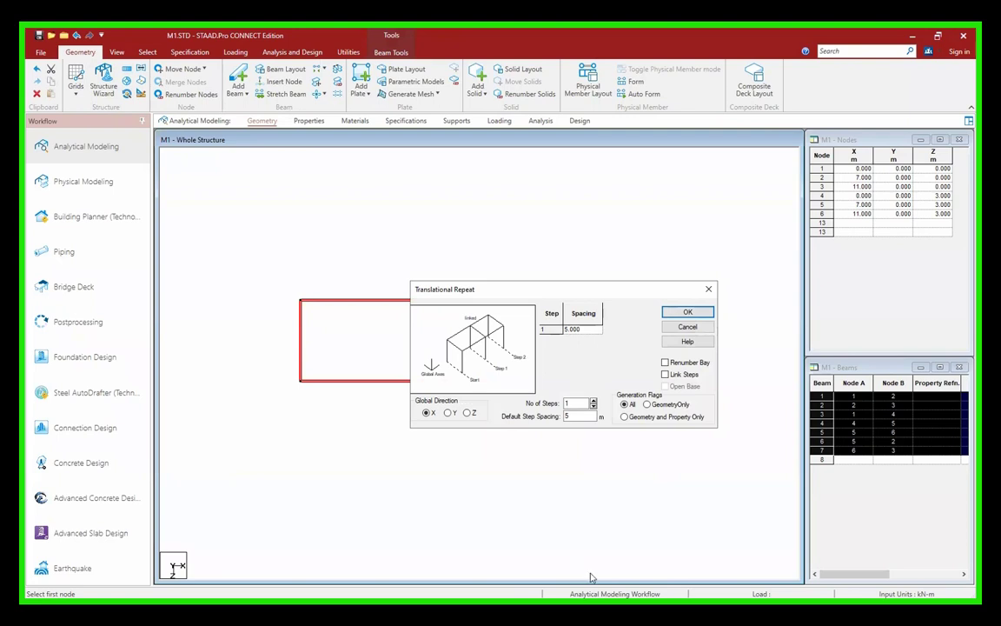
{"action": "left_click", "coordinate": [708, 289]}
{"action": "left_click", "coordinate": [377, 266]}
{"action": "middle_click_drag", "start_coordinate": [375, 272], "coordinate": [368, 262]}
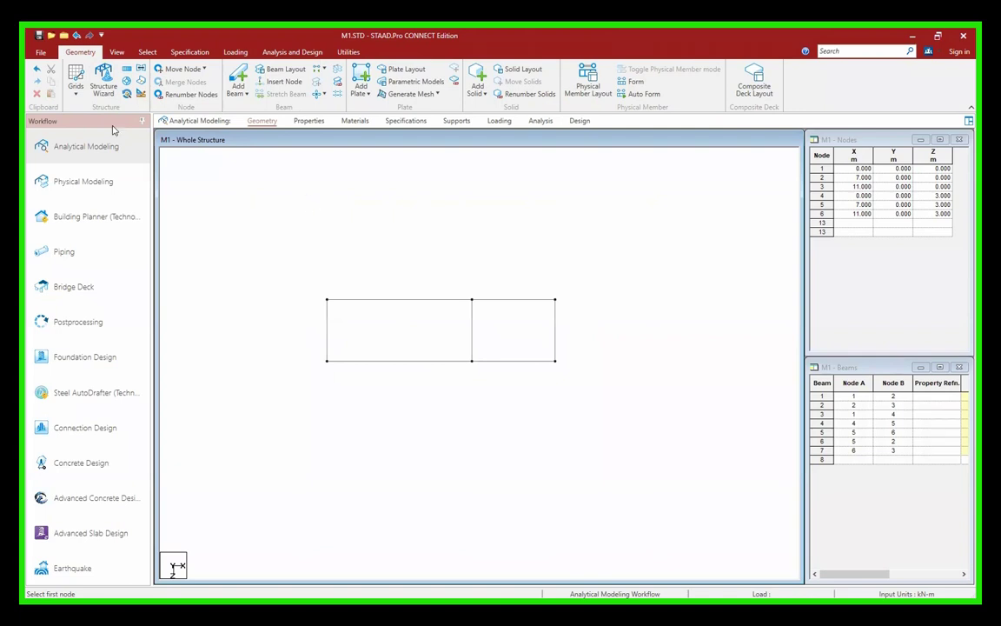
- Show the plan frame in isometric view, select all its beams, and open Translational Repeat for them
{"action": "left_click", "coordinate": [117, 53]}
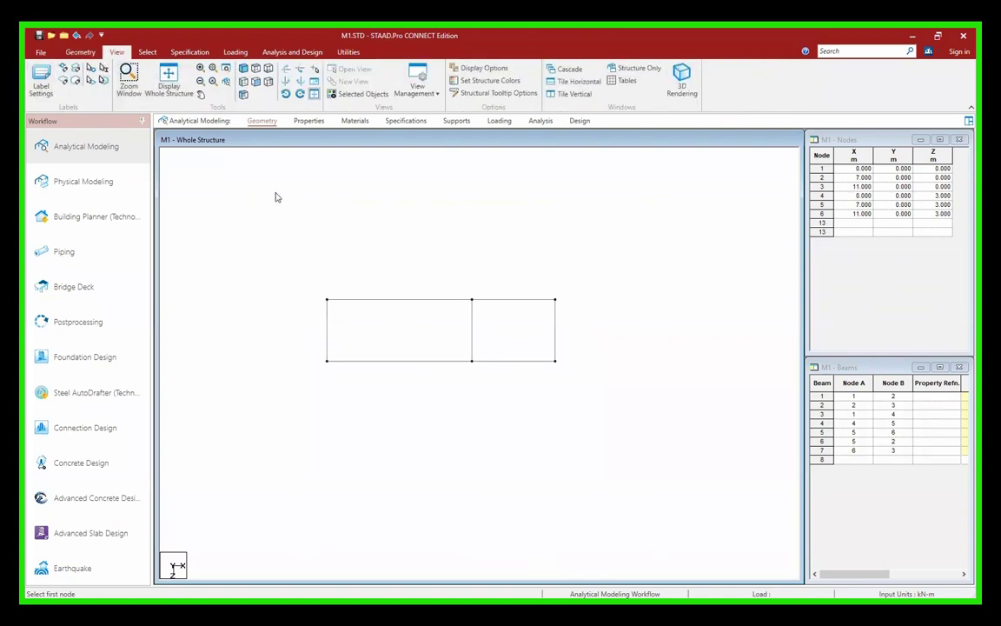
{"action": "left_click", "coordinate": [244, 70]}
{"action": "scroll", "coordinate": [278, 260], "scroll_direction": "down", "scroll_amount": 2}
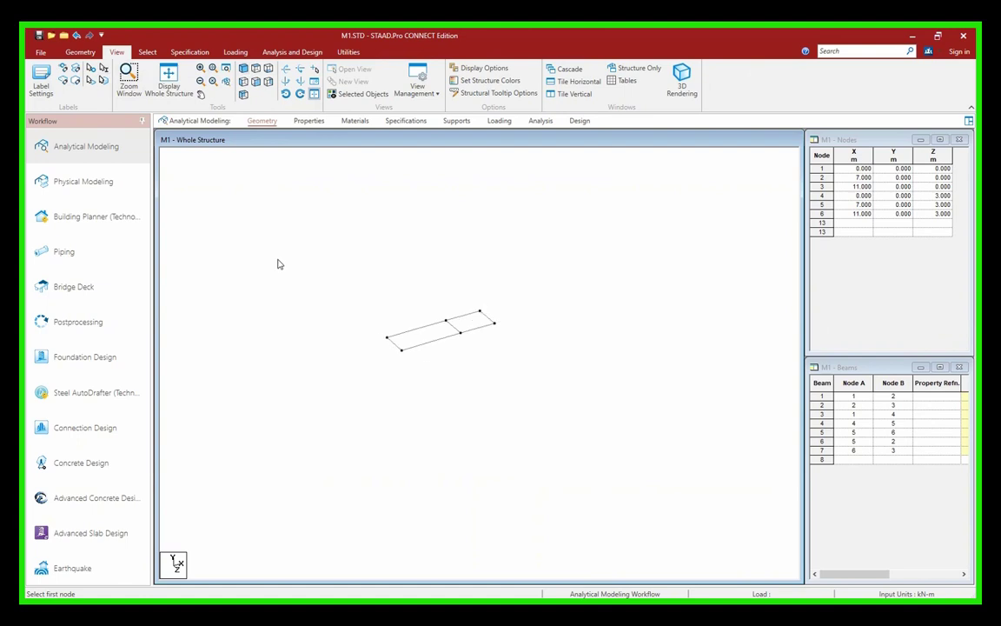
{"action": "left_click_drag", "start_coordinate": [281, 213], "coordinate": [599, 403]}
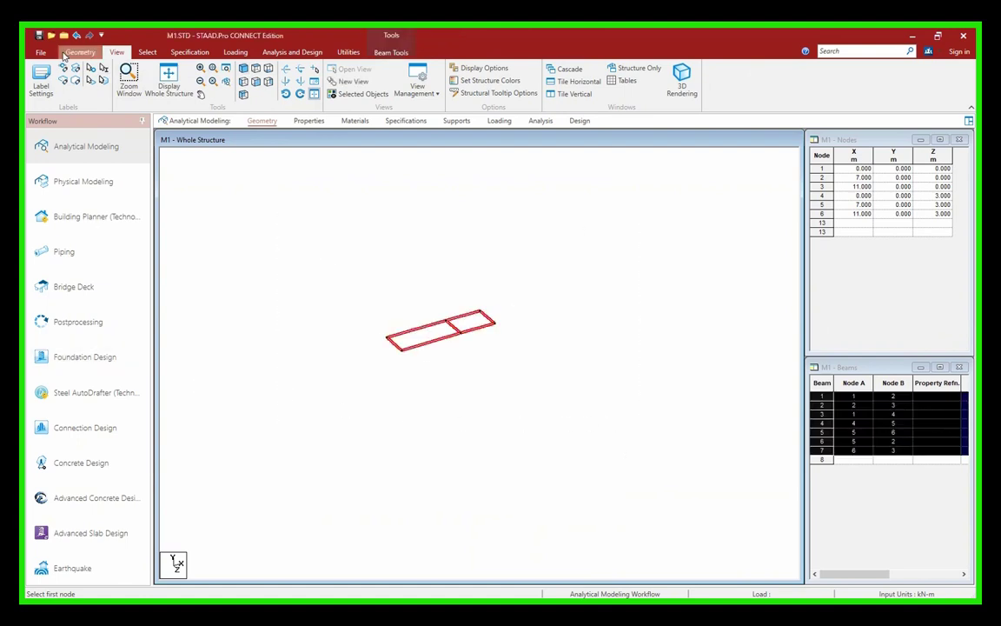
{"action": "left_click", "coordinate": [78, 53]}
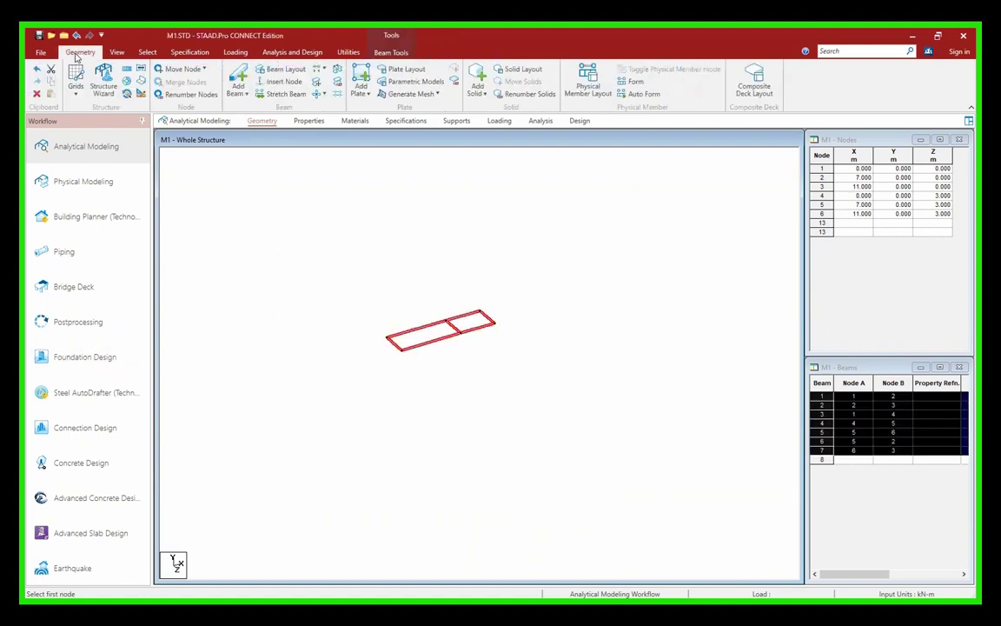
{"action": "left_click", "coordinate": [127, 68]}
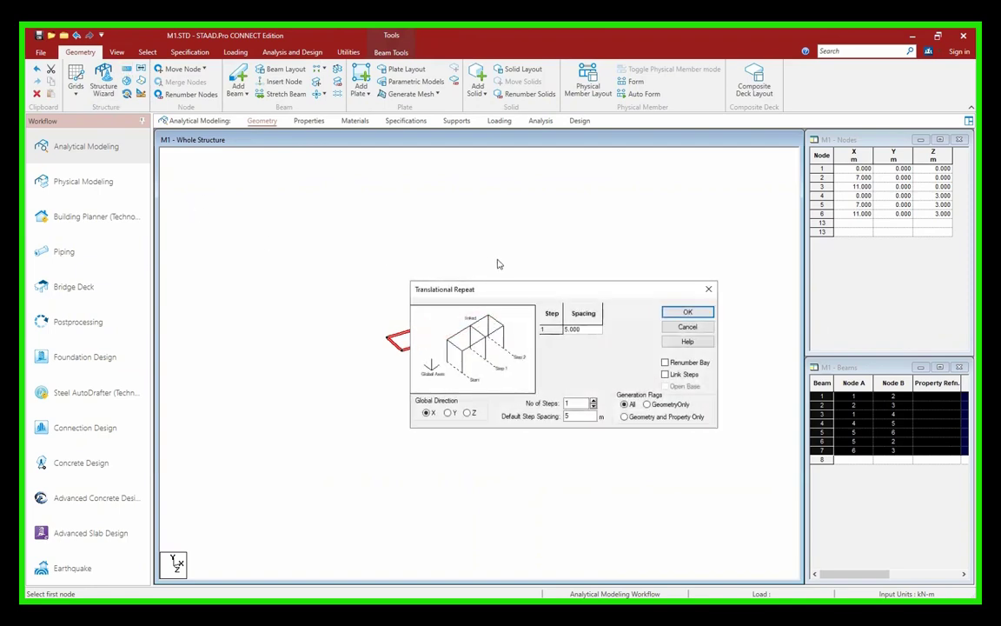
{"action": "left_click_drag", "start_coordinate": [513, 290], "coordinate": [383, 211]}
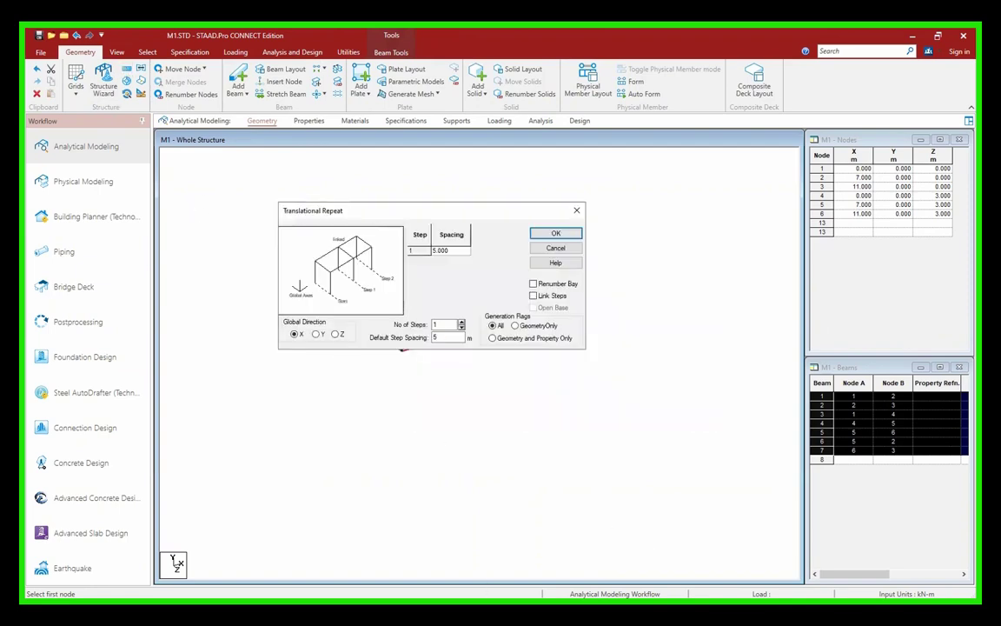
- Switch to Snipping Tool, maximize it, and examine the elevation's storey heights and depth of foundation
{"action": "key", "text": "alt+Tab"}
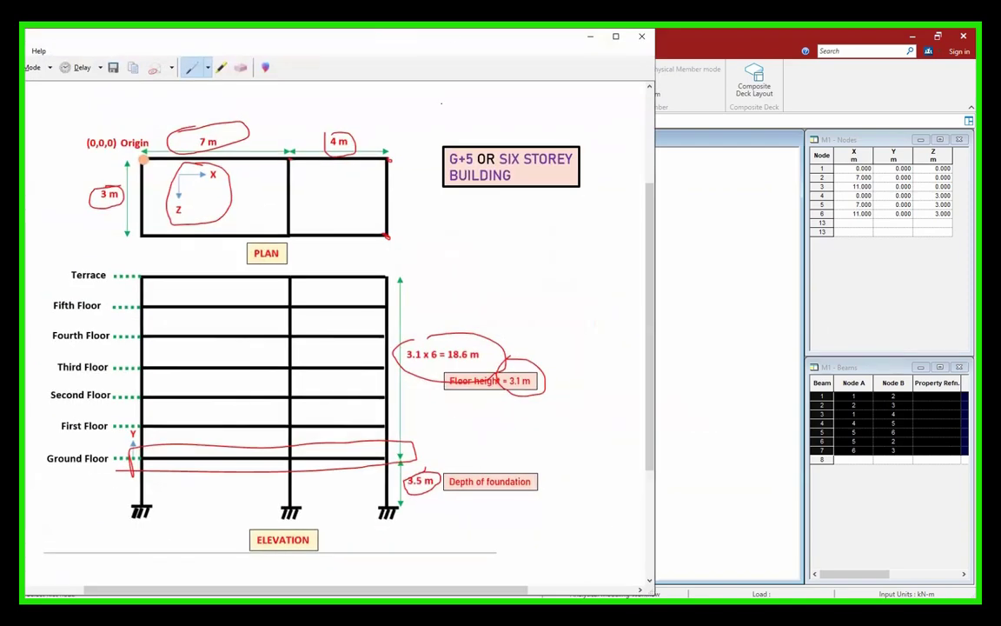
{"action": "double_click", "coordinate": [449, 46]}
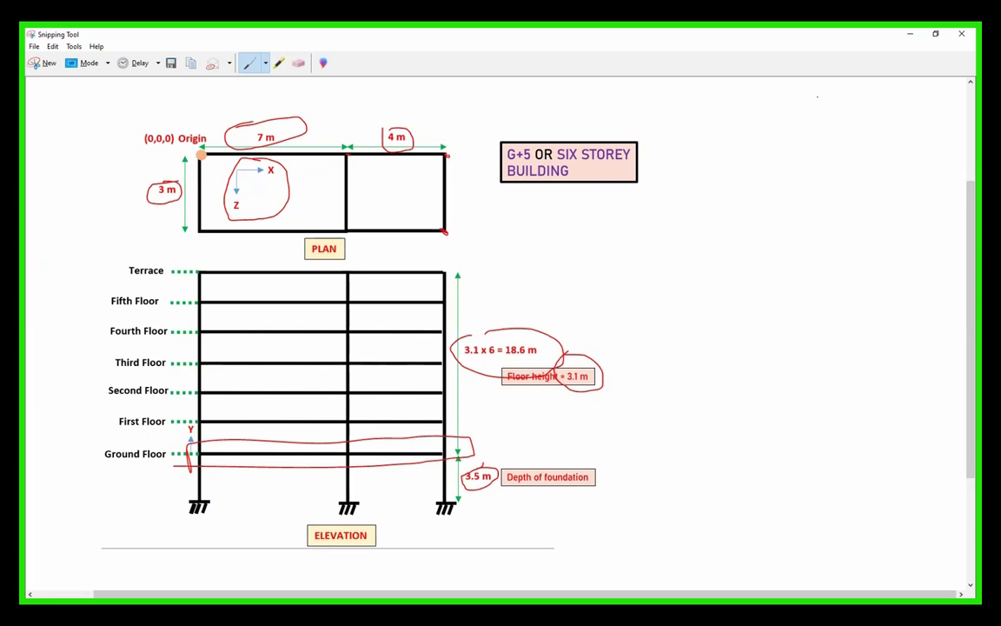
{"action": "left_click", "coordinate": [906, 39]}
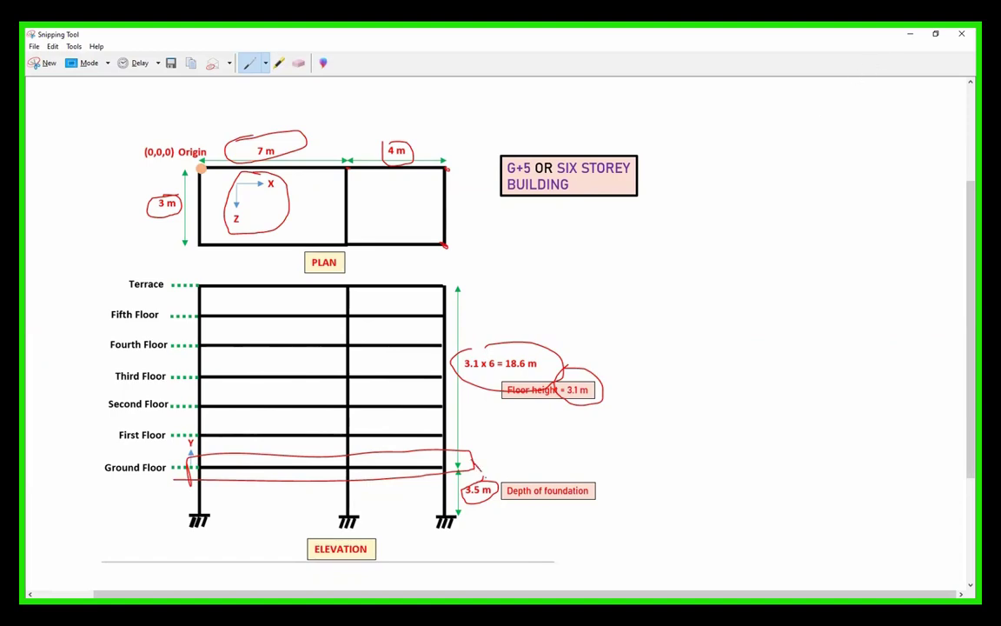
- Tick the 3.5 m depth of foundation on the reference elevation and return to STAAD.Pro
{"action": "left_click_drag", "start_coordinate": [484, 477], "coordinate": [561, 436]}
{"action": "scroll", "coordinate": [560, 459], "scroll_direction": "down", "scroll_amount": 1}
{"action": "left_click", "coordinate": [910, 34]}
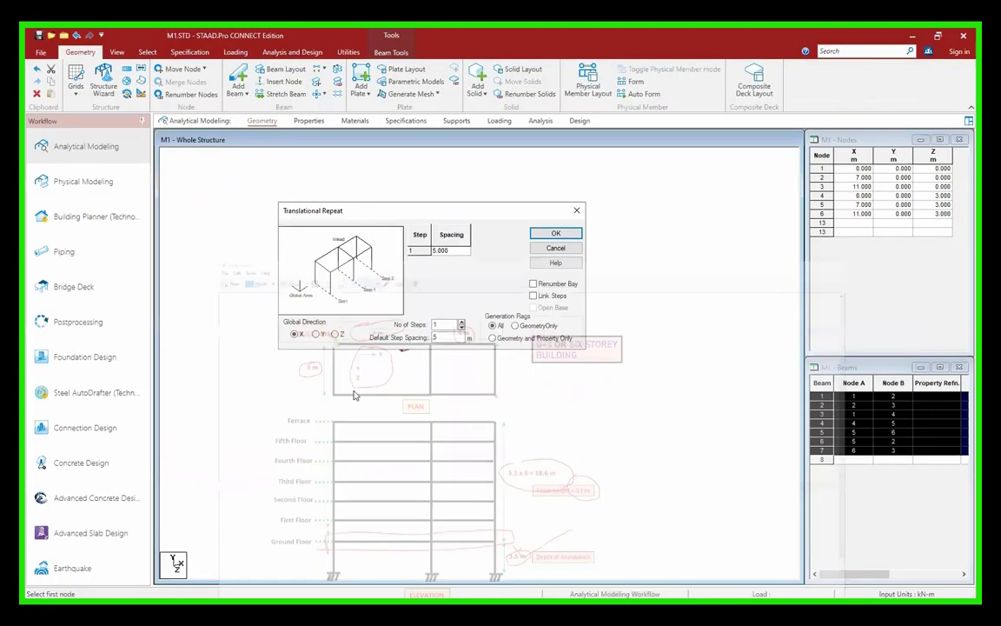
- Repeat the selected plan frame along global Y in 6 steps of 3.1 m with the steps linked
{"action": "left_click", "coordinate": [316, 335]}
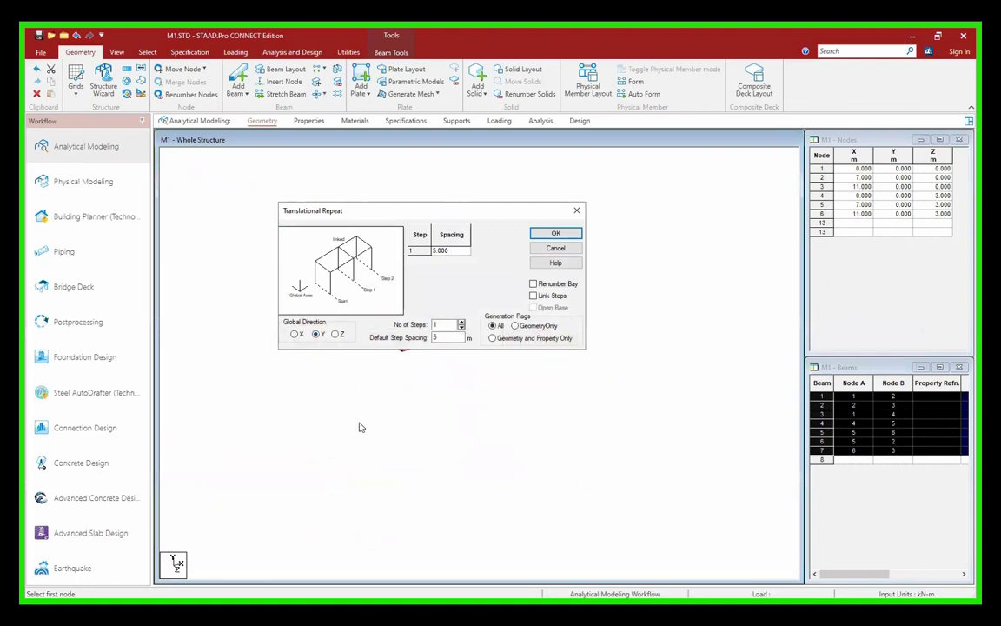
{"action": "left_click", "coordinate": [438, 337]}
{"action": "type", "text": "5"}
{"action": "double_click", "coordinate": [436, 325]}
{"action": "type", "text": "6"}
{"action": "key", "text": "Tab"}
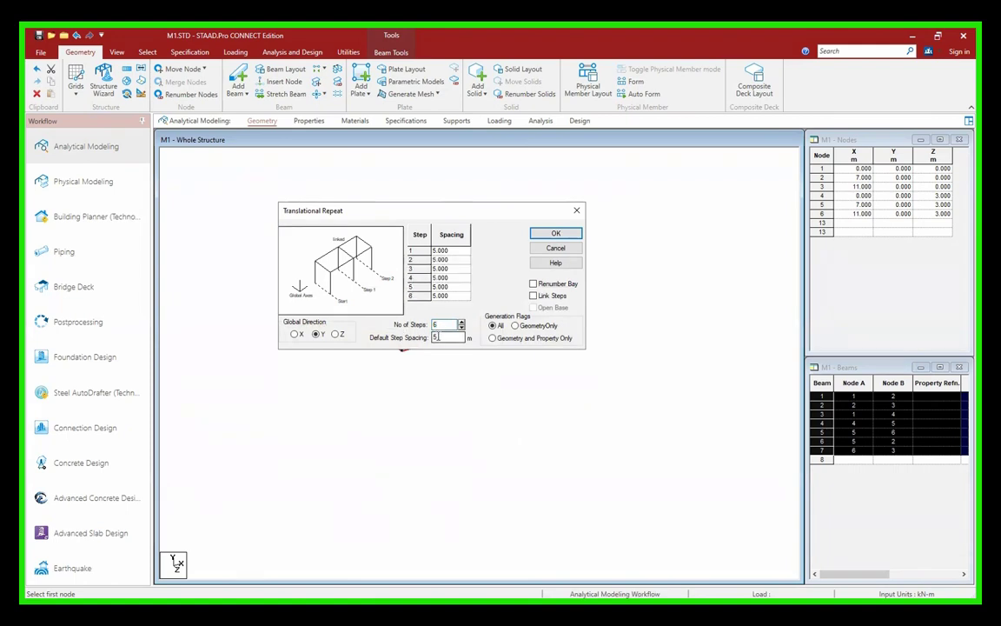
{"action": "left_click_drag", "start_coordinate": [476, 218], "coordinate": [642, 195]}
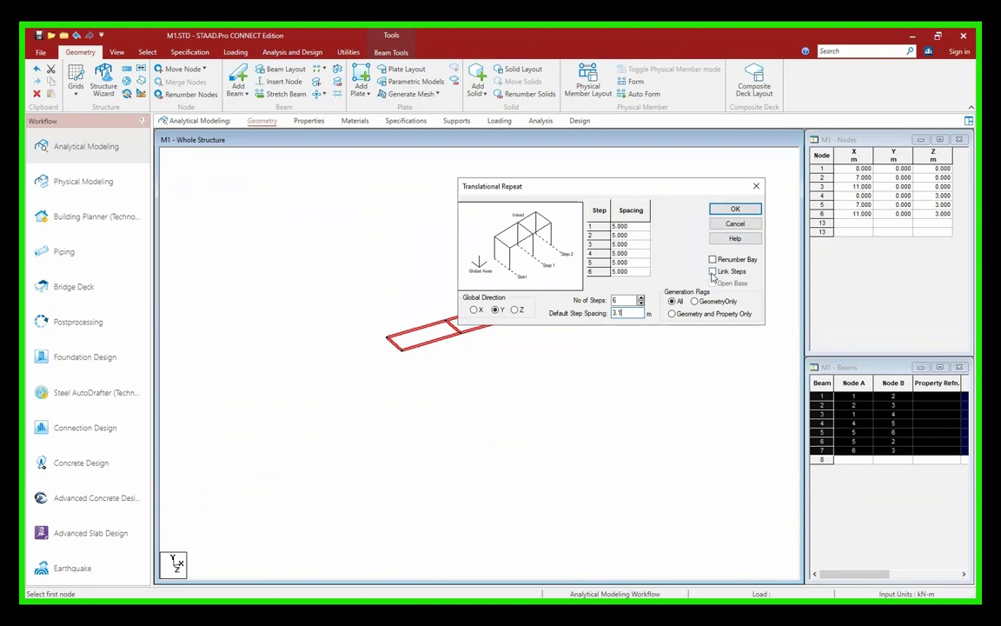
{"action": "left_click", "coordinate": [712, 274]}
{"action": "left_click", "coordinate": [735, 208]}
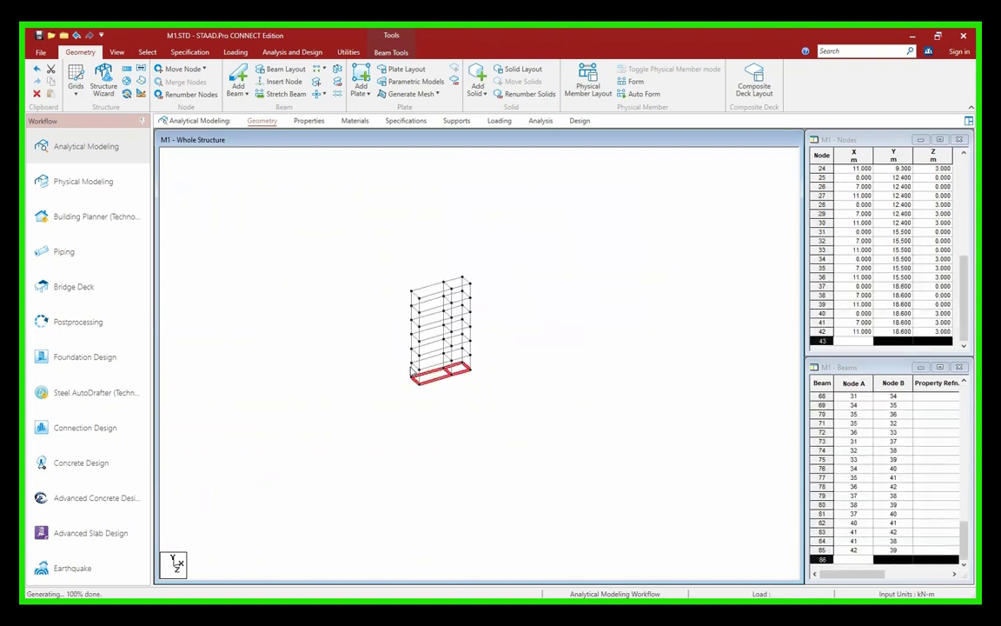
- Inspect the linked storeys from several views, then undo the translational repeat
{"action": "scroll", "coordinate": [498, 353], "scroll_direction": "up", "scroll_amount": 6}
{"action": "left_click", "coordinate": [558, 400]}
{"action": "middle_click_drag", "start_coordinate": [558, 399], "coordinate": [535, 344]}
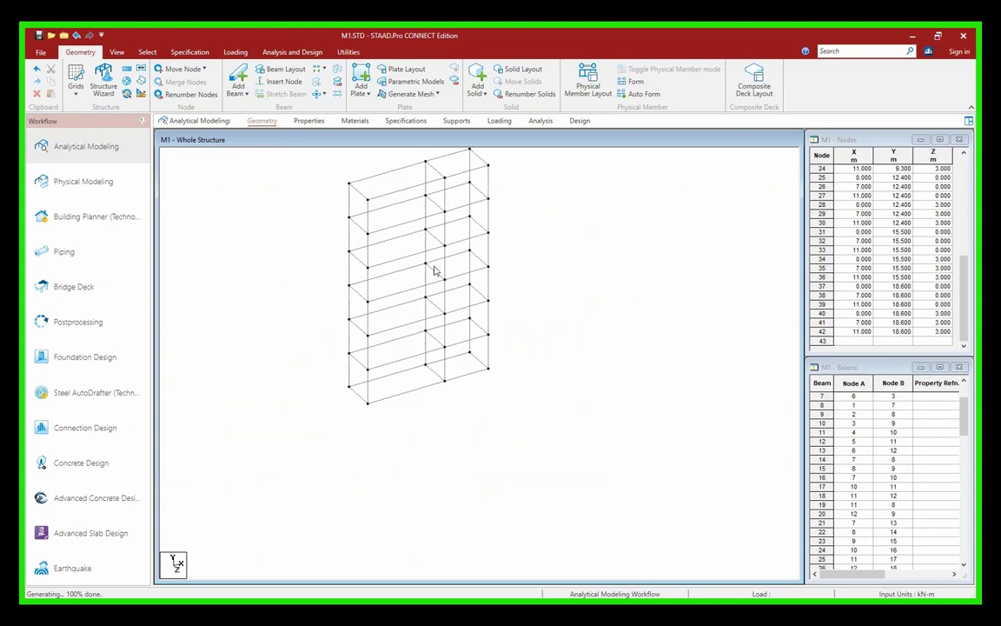
{"action": "middle_click_drag", "start_coordinate": [434, 270], "coordinate": [521, 362], "text": "shift"}
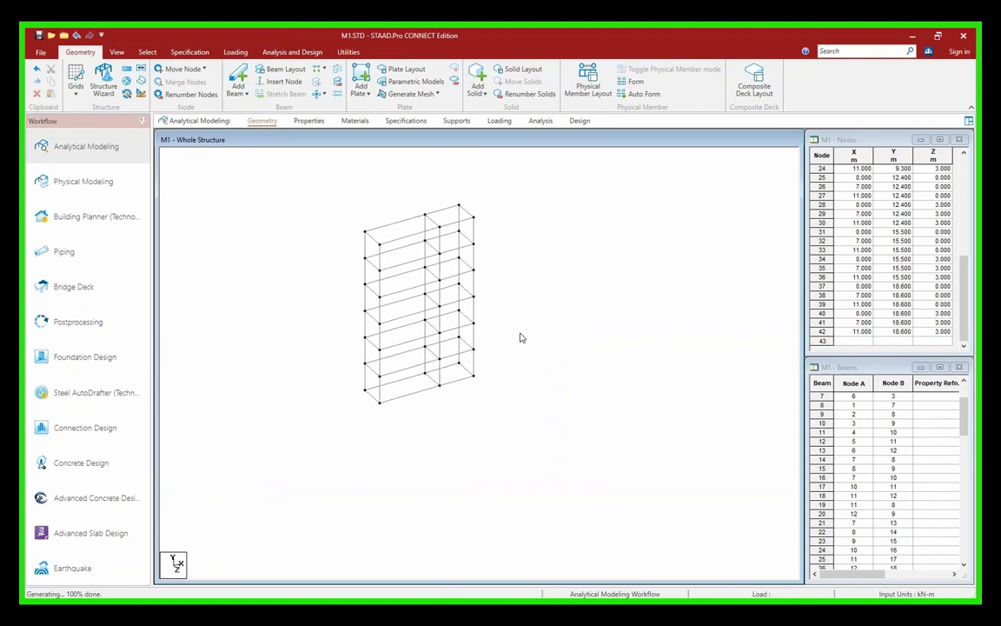
{"action": "key", "text": "ctrl+z"}
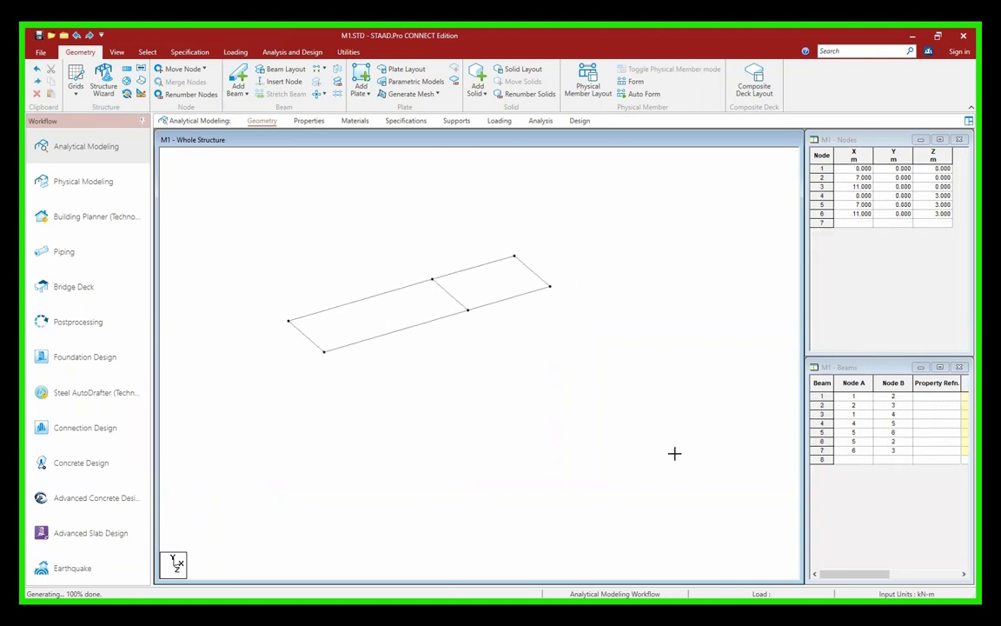
- Select the whole plan frame and repeat it along Y in 6 steps of 3.1 m without linking the steps
{"action": "left_click_drag", "start_coordinate": [675, 453], "coordinate": [641, 483]}
{"action": "left_click", "coordinate": [127, 68]}
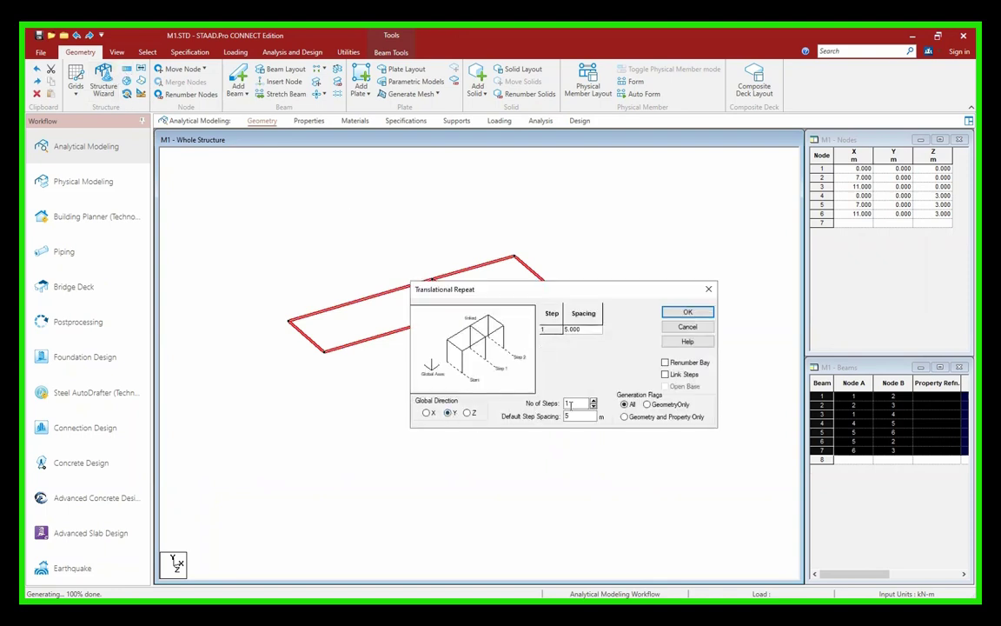
{"action": "double_click", "coordinate": [572, 403]}
{"action": "type", "text": "6"}
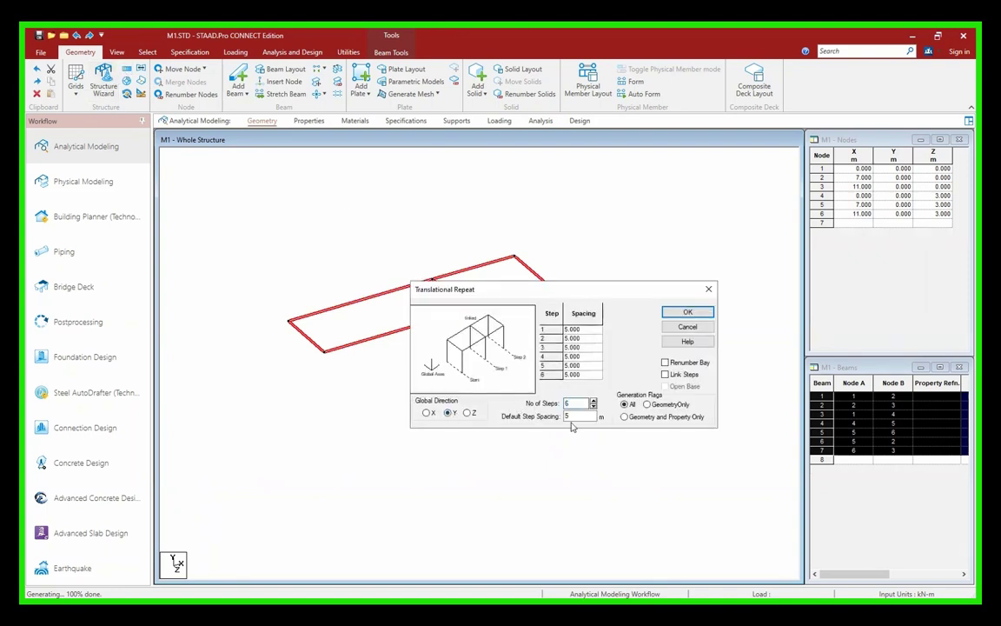
{"action": "key", "text": "Tab"}
{"action": "left_click", "coordinate": [687, 311]}
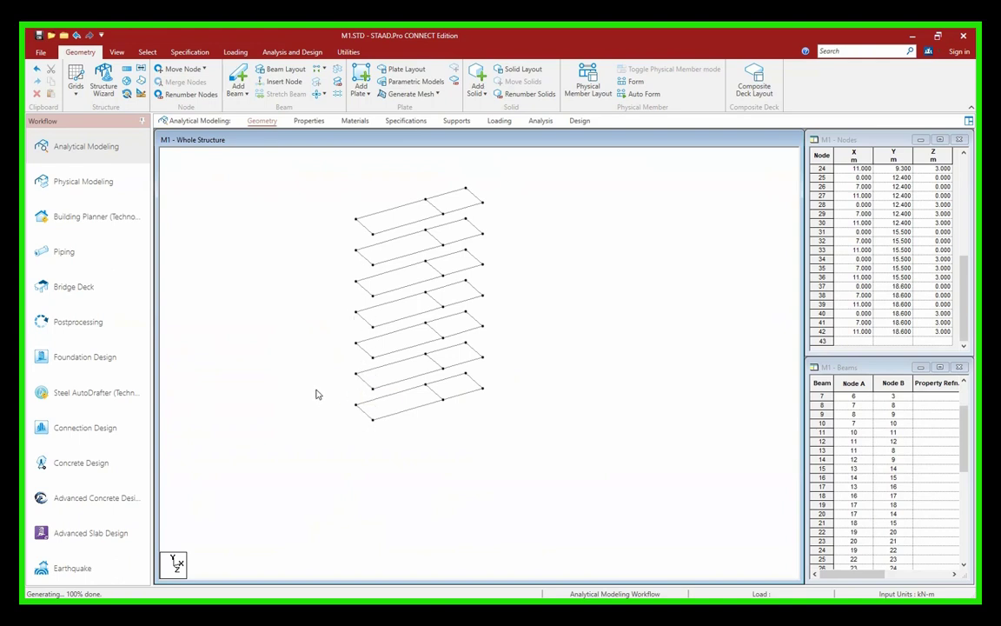
- Look over the unlinked floor frames and undo their translational repeat
{"action": "scroll", "coordinate": [318, 394], "scroll_direction": "down", "scroll_amount": 3}
{"action": "scroll", "coordinate": [318, 393], "scroll_direction": "down", "scroll_amount": 1}
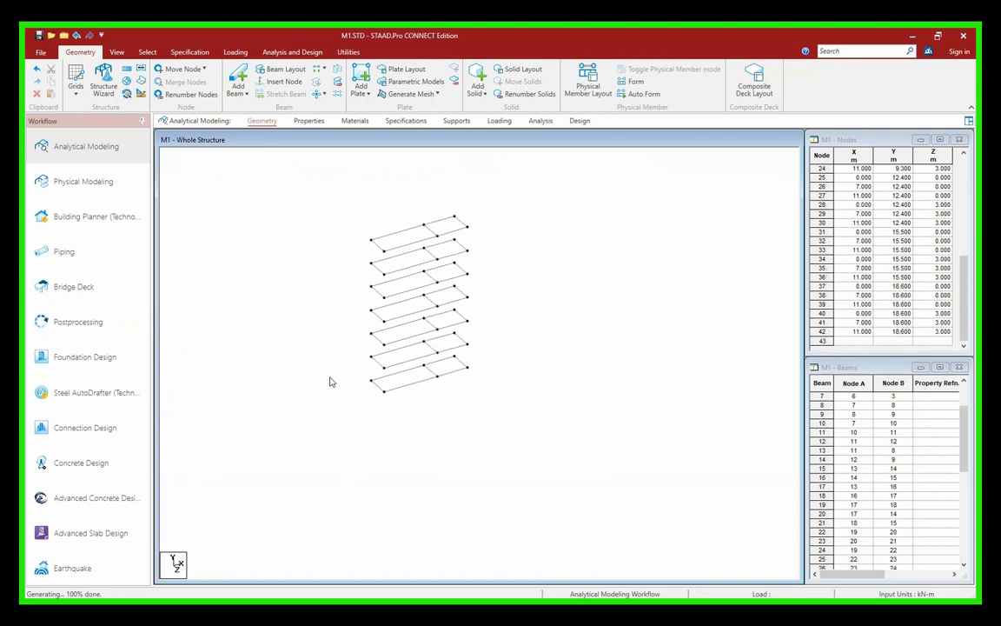
{"action": "key", "text": "ctrl+z"}
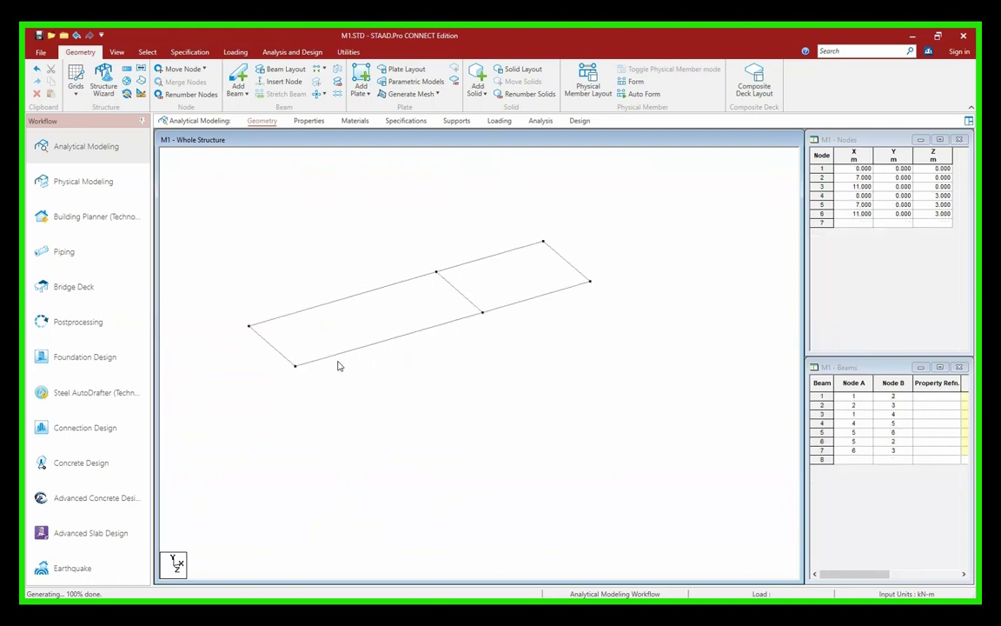
- Select all plan beams and repeat them along Y in 6 steps of 3.1 m with Link Steps enabled
{"action": "scroll", "coordinate": [363, 367], "scroll_direction": "down", "scroll_amount": 7}
{"action": "middle_click_drag", "start_coordinate": [398, 390], "coordinate": [425, 425]}
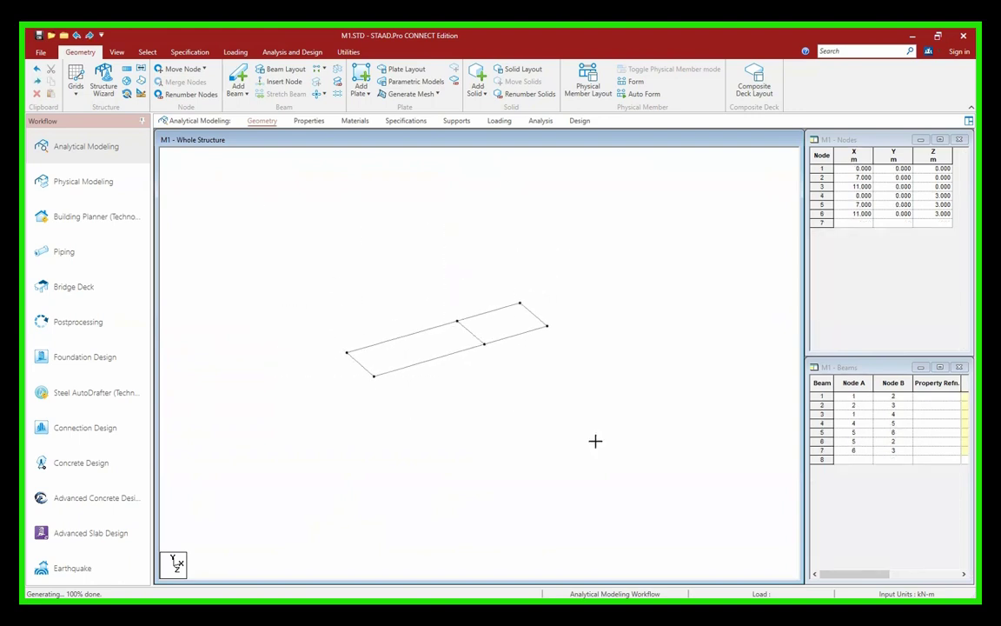
{"action": "key", "text": "ctrl+a"}
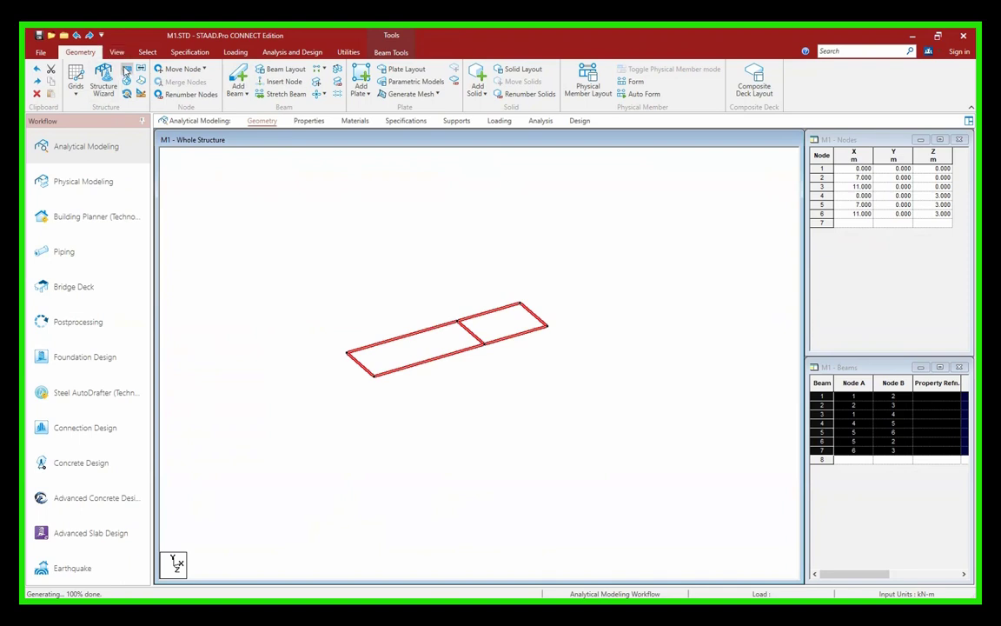
{"action": "left_click", "coordinate": [126, 69]}
{"action": "left_click", "coordinate": [448, 413]}
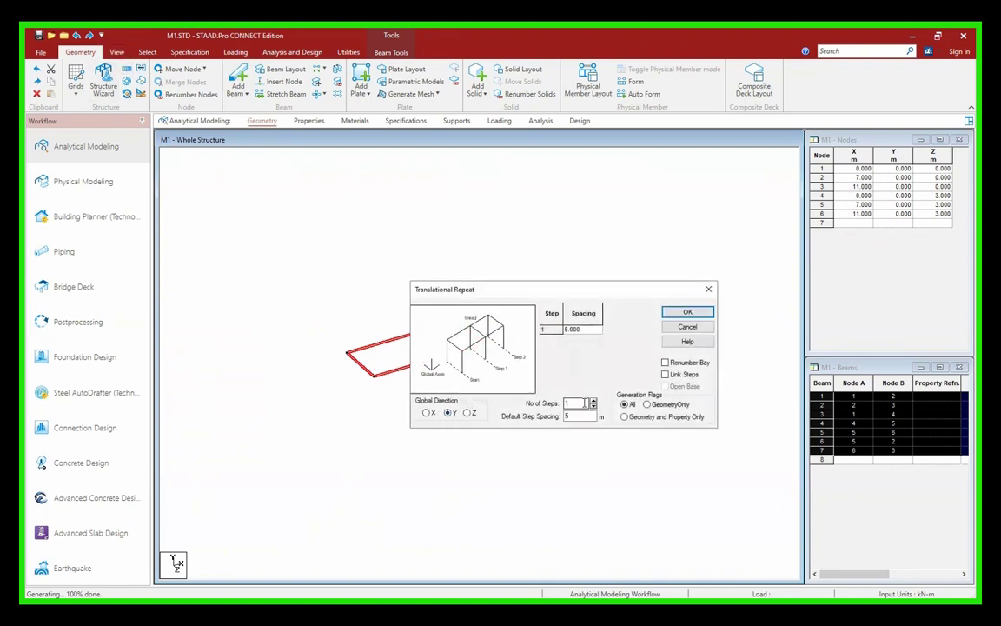
{"action": "type", "text": "6"}
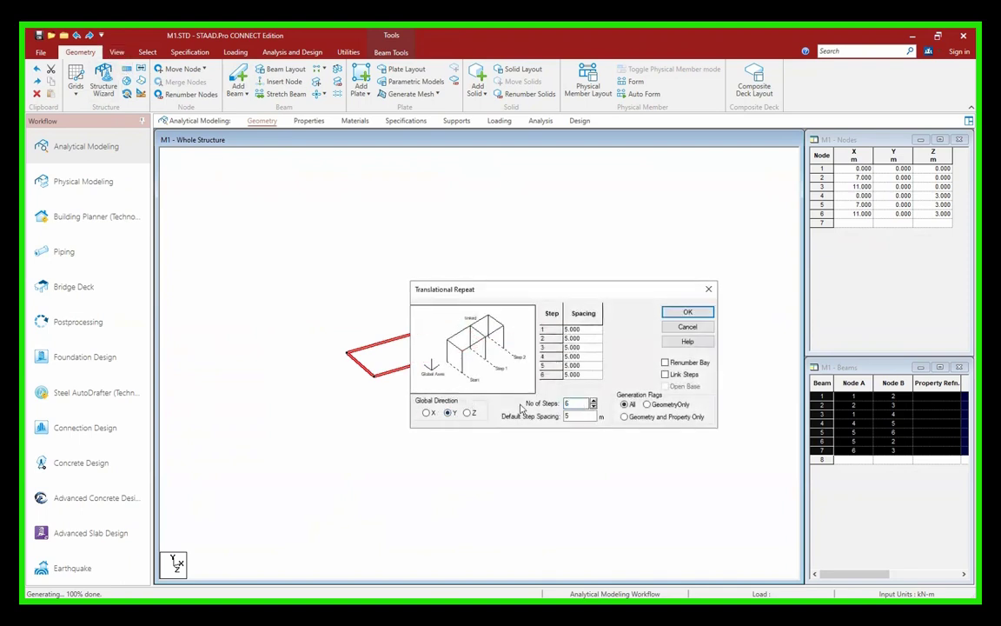
{"action": "key", "text": "Tab"}
{"action": "type", "text": "3.1"}
{"action": "left_click", "coordinate": [665, 374]}
{"action": "left_click", "coordinate": [687, 312]}
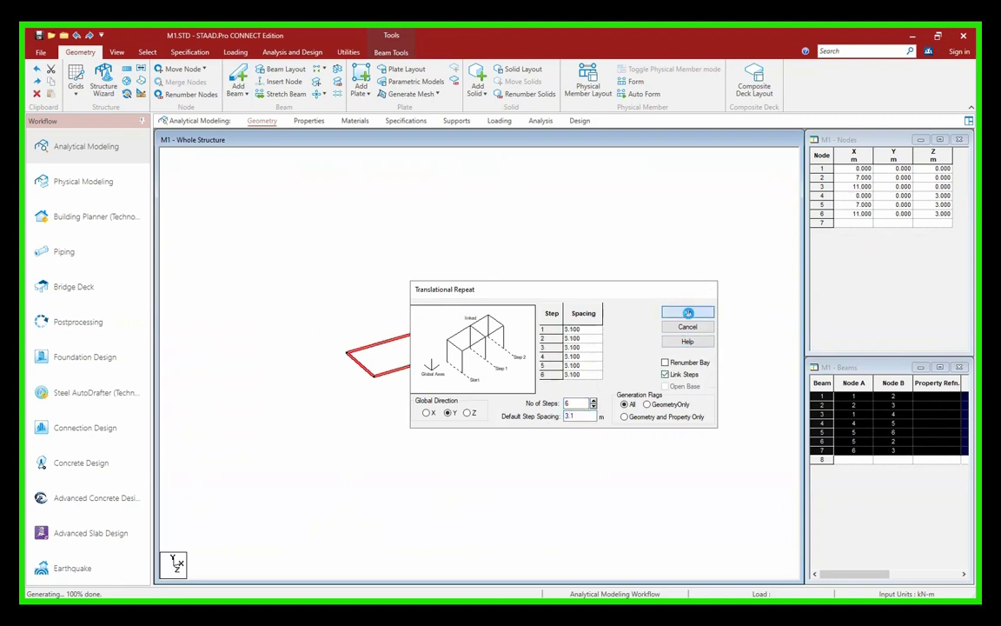
- Measure the node-to-node distances of both front bays and the side width at the base of the frame
{"action": "scroll", "coordinate": [505, 368], "scroll_direction": "up", "scroll_amount": 6}
{"action": "left_click", "coordinate": [543, 352]}
{"action": "middle_click_drag", "start_coordinate": [544, 352], "coordinate": [589, 330]}
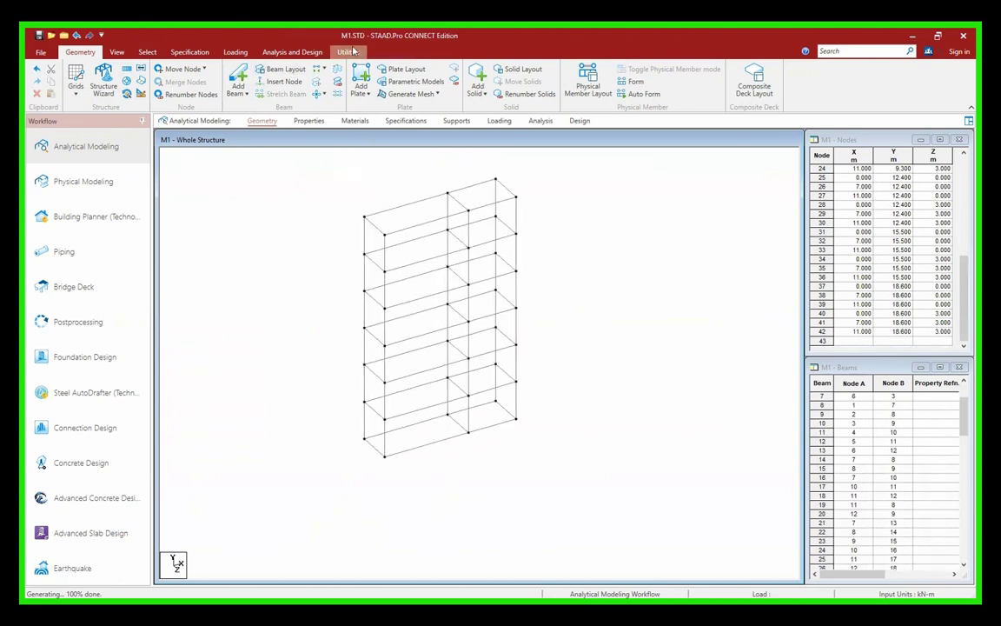
{"action": "left_click", "coordinate": [348, 53]}
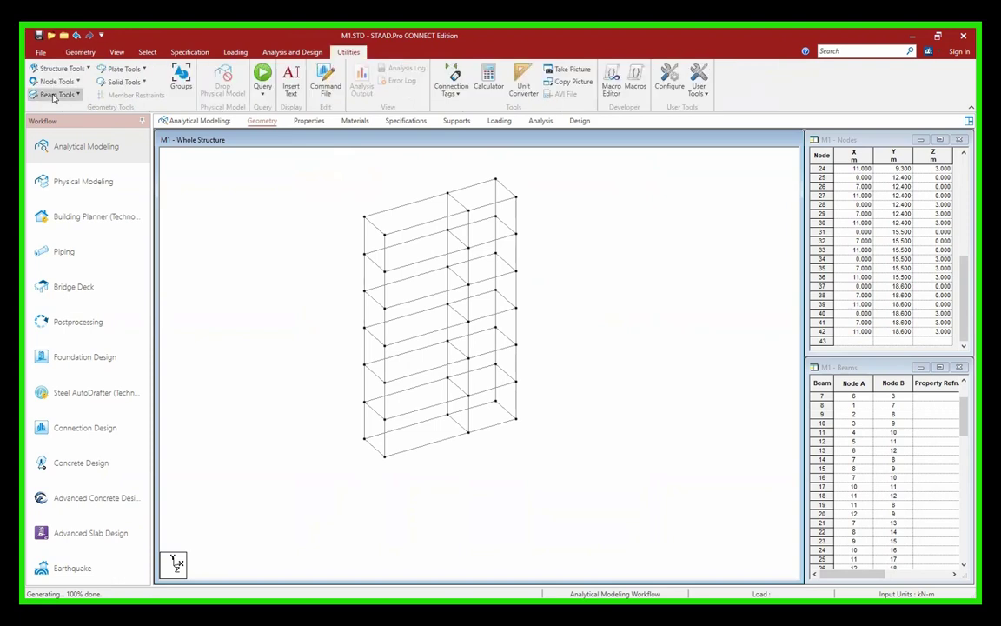
{"action": "left_click", "coordinate": [77, 82]}
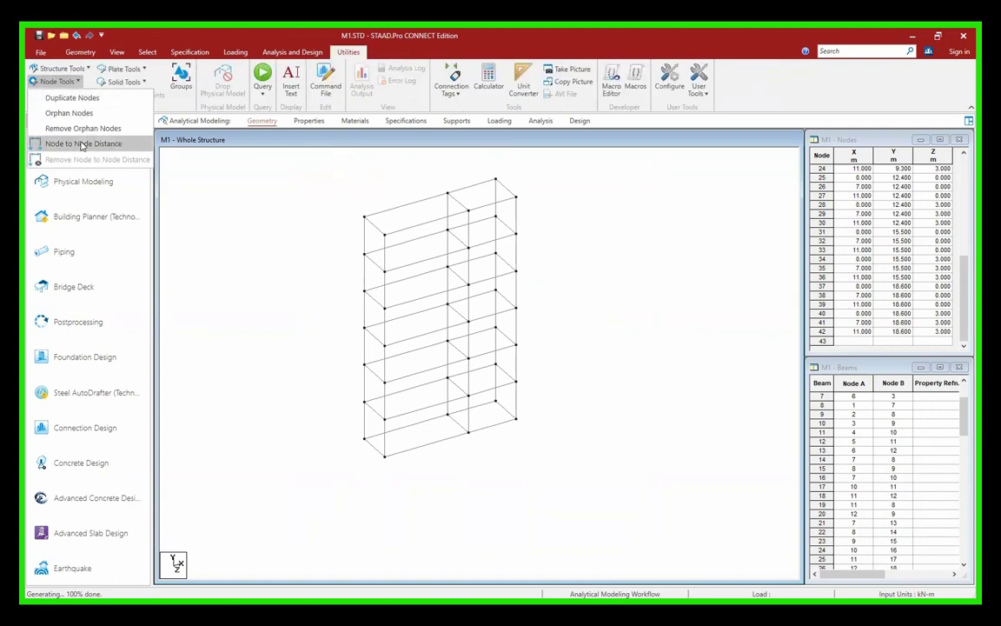
{"action": "left_click", "coordinate": [80, 144]}
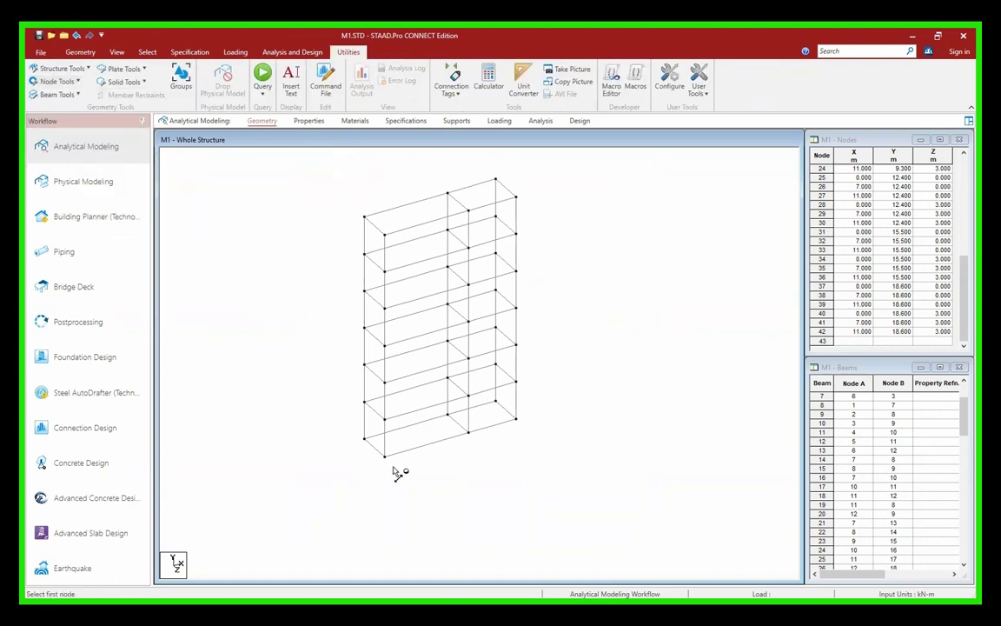
{"action": "left_click", "coordinate": [386, 457]}
{"action": "left_click", "coordinate": [468, 433]}
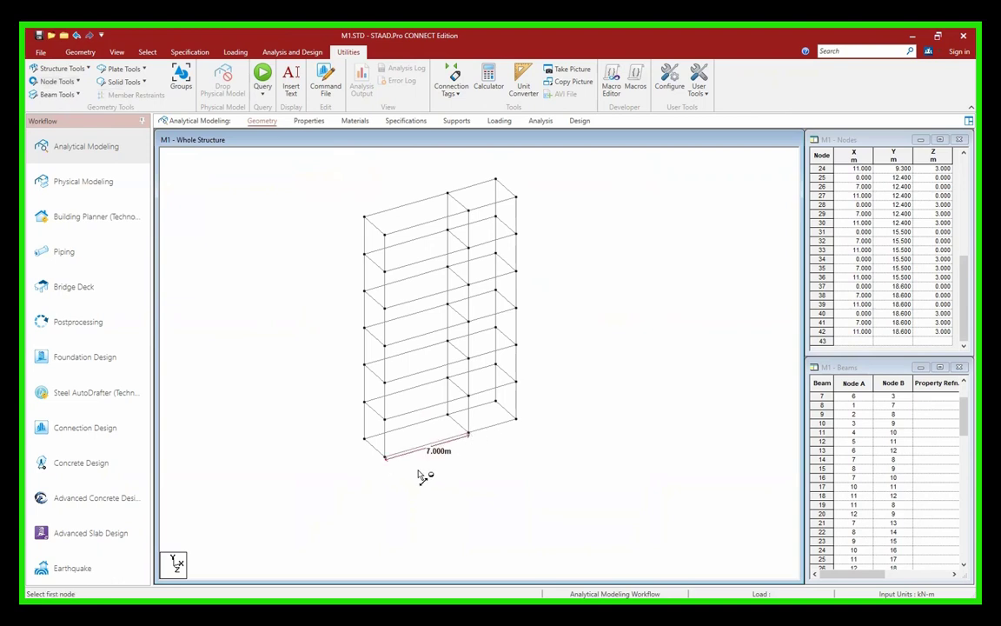
{"action": "left_click", "coordinate": [468, 435]}
{"action": "left_click", "coordinate": [517, 420]}
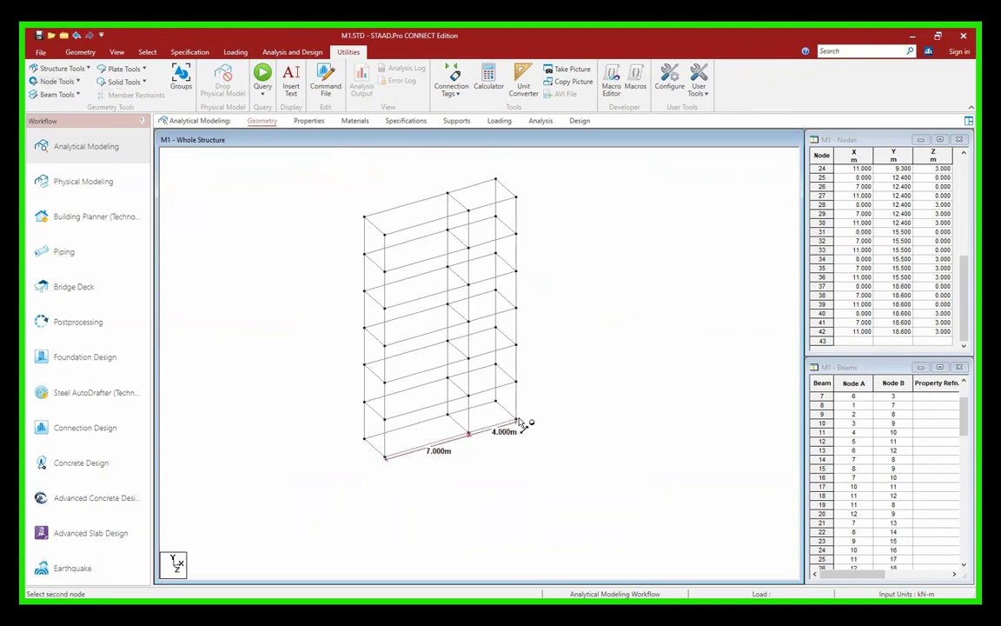
{"action": "left_click", "coordinate": [386, 458]}
{"action": "left_click", "coordinate": [364, 439]}
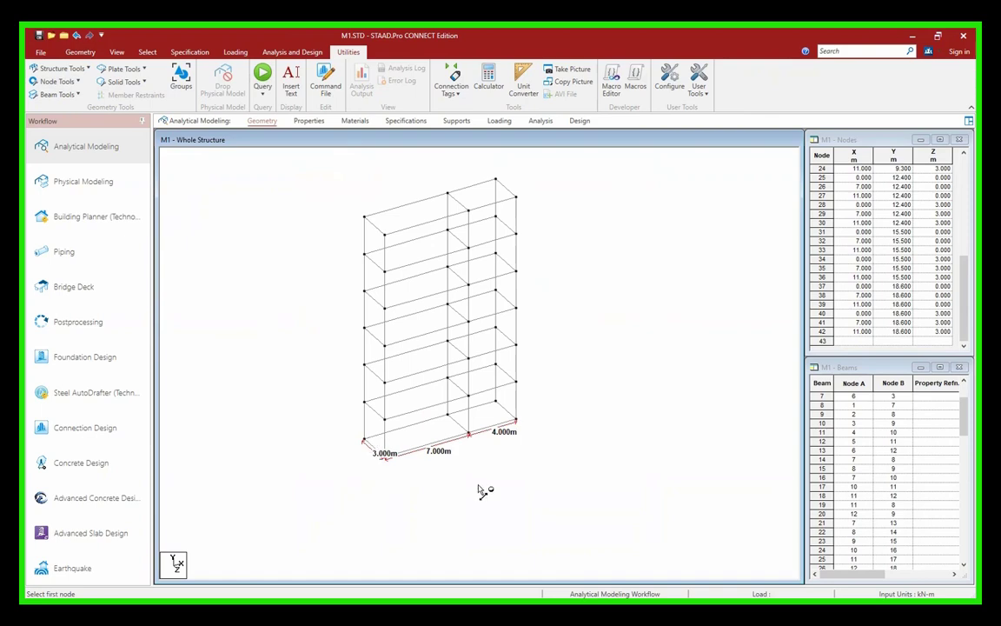
- Switch to Snipping Tool, circle the 18.6 m total height on the elevation, and return to STAAD.Pro
{"action": "key", "text": "alt+Tab"}
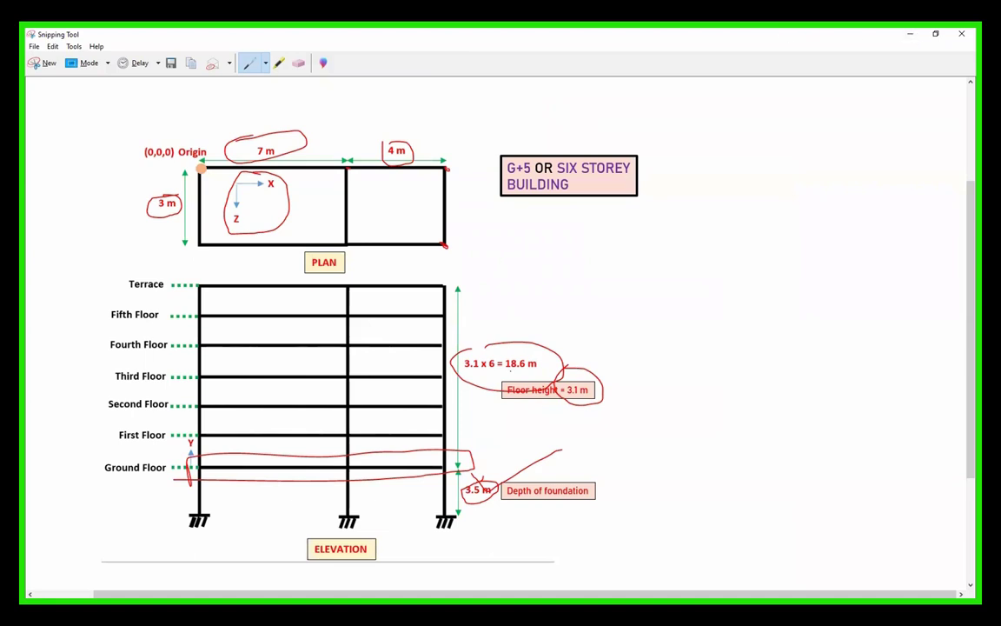
{"action": "scroll", "coordinate": [333, 304], "scroll_direction": "down", "scroll_amount": 1}
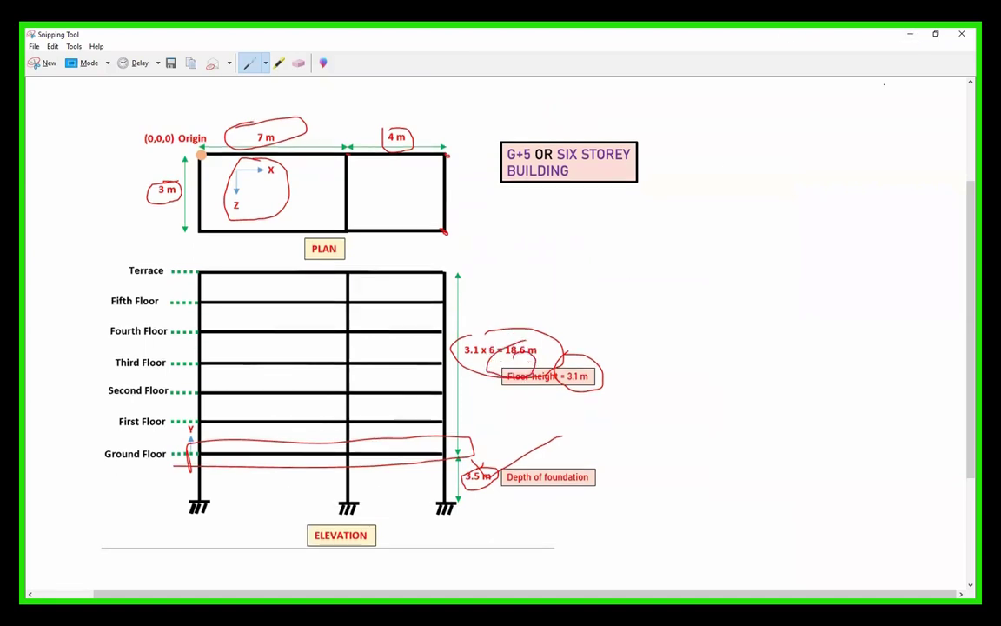
{"action": "key", "text": "alt+Tab"}
- Measure each of the six storey heights along one corner column and the full height along the opposite corner column
{"action": "left_click", "coordinate": [363, 440]}
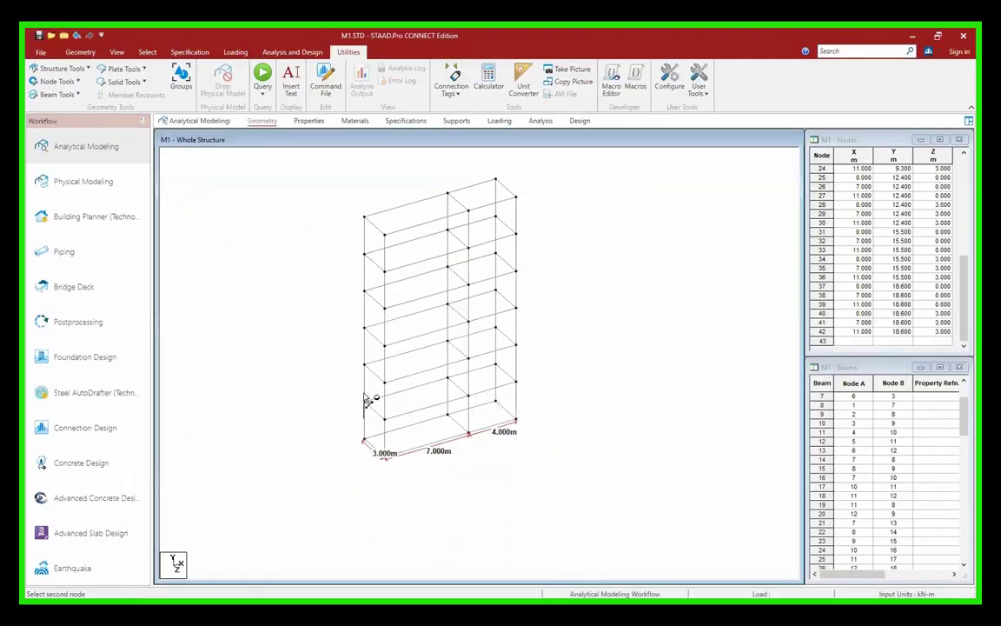
{"action": "left_click", "coordinate": [364, 365]}
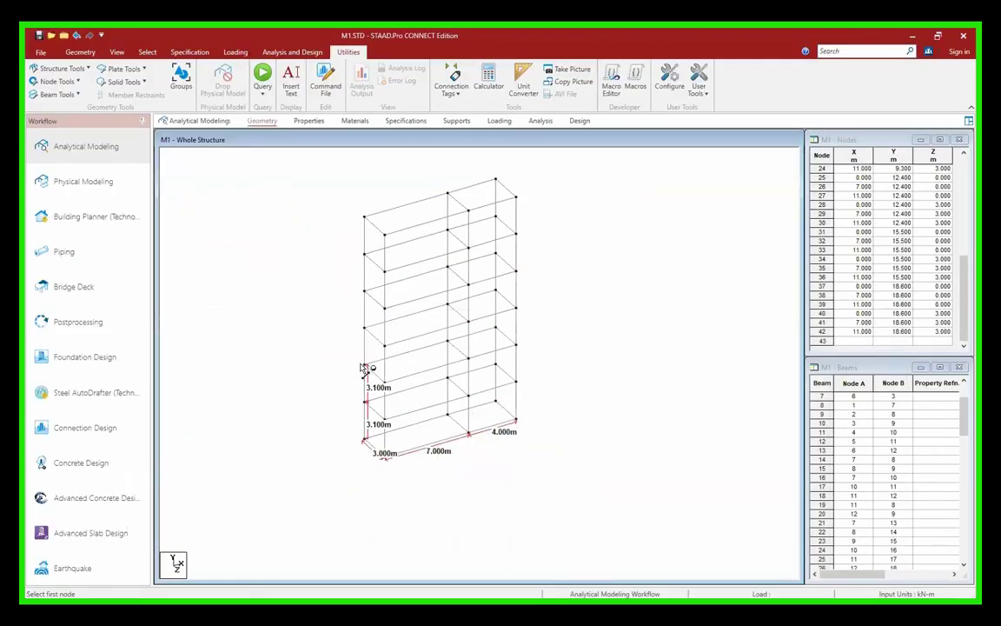
{"action": "left_click", "coordinate": [363, 365]}
{"action": "left_click", "coordinate": [364, 293]}
{"action": "left_click", "coordinate": [364, 293]}
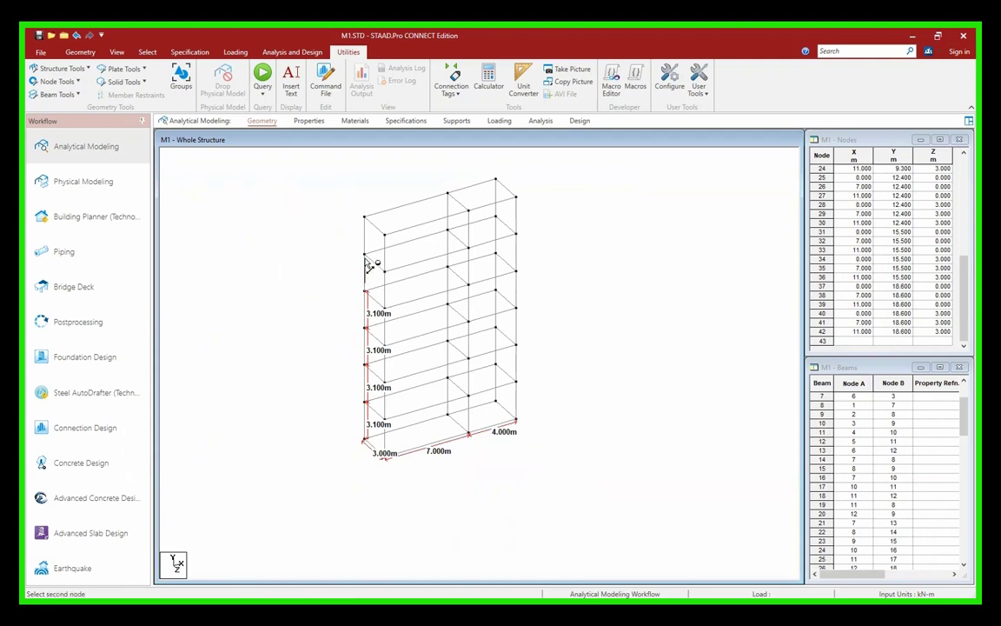
{"action": "left_click", "coordinate": [364, 255]}
{"action": "left_click", "coordinate": [364, 255]}
{"action": "left_click", "coordinate": [364, 217]}
{"action": "left_click", "coordinate": [516, 197]}
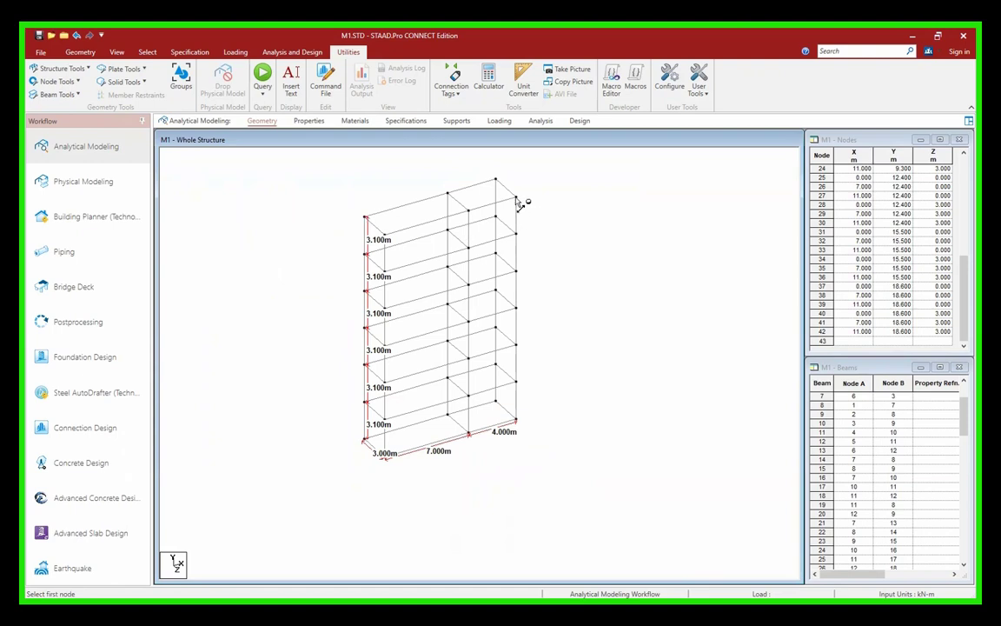
{"action": "left_click", "coordinate": [518, 422]}
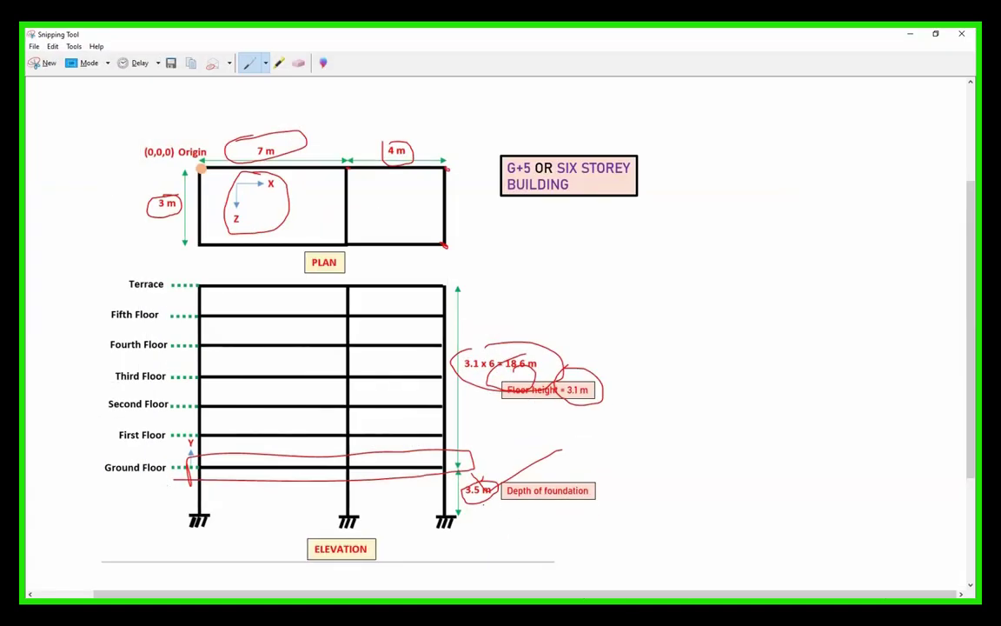
- Mark below the 3.5 m depth of foundation on the reference drawing in Snipping Tool and return to STAAD.Pro
{"action": "scroll", "coordinate": [673, 470], "scroll_direction": "down", "scroll_amount": 1}
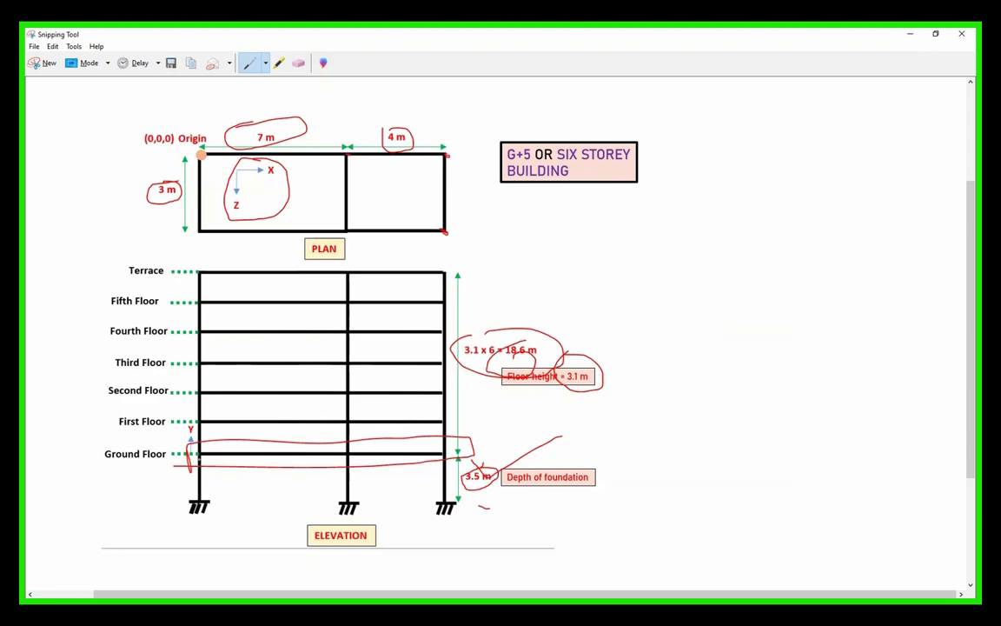
{"action": "left_click", "coordinate": [910, 34]}
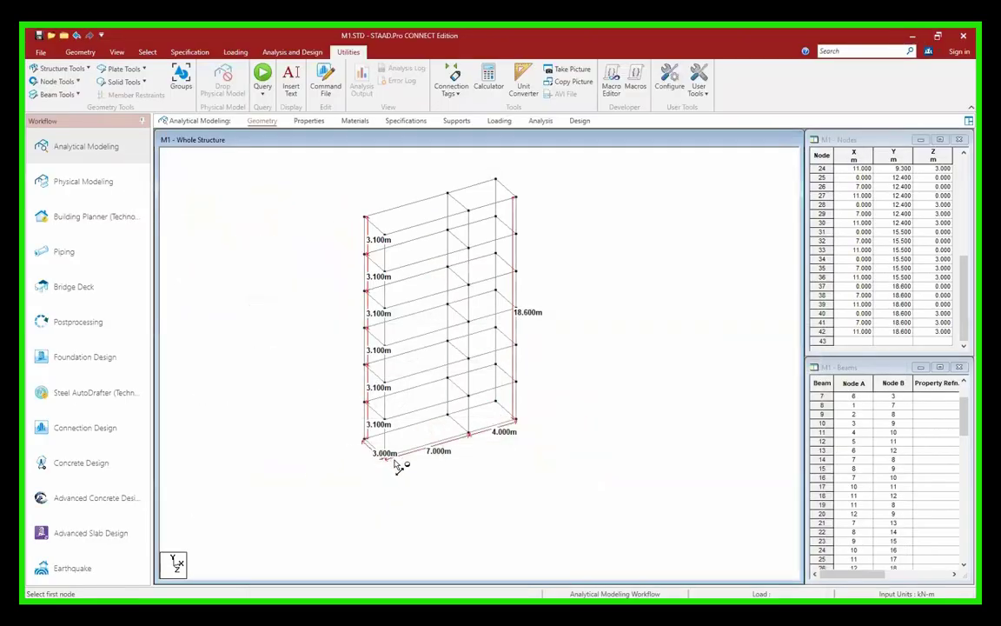
{"action": "scroll", "coordinate": [395, 464], "scroll_direction": "up", "scroll_amount": 2}
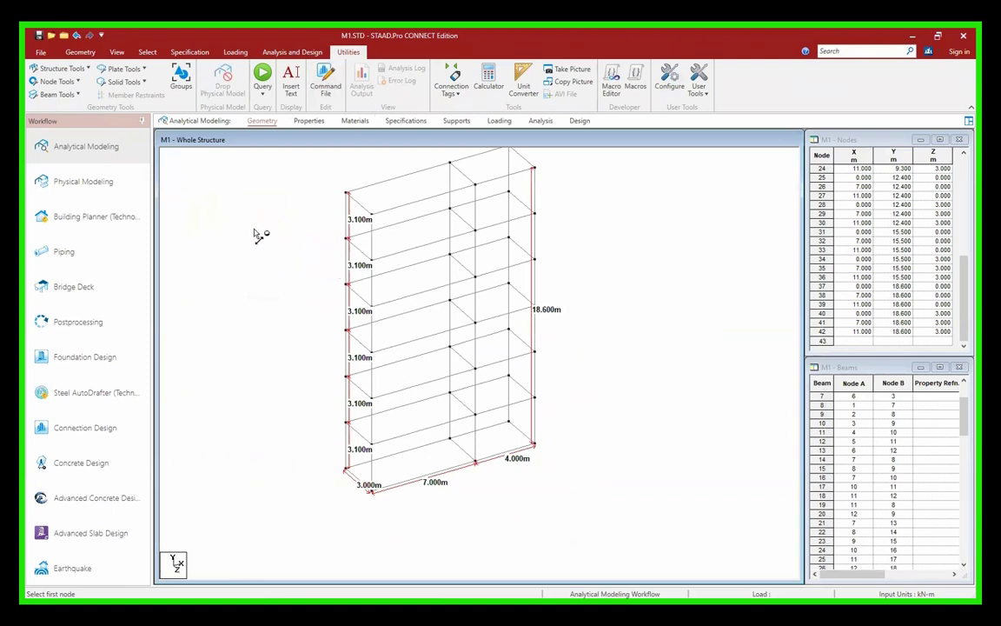
- Remove all the node-to-node distance dimensions from the frame
{"action": "left_click", "coordinate": [68, 81]}
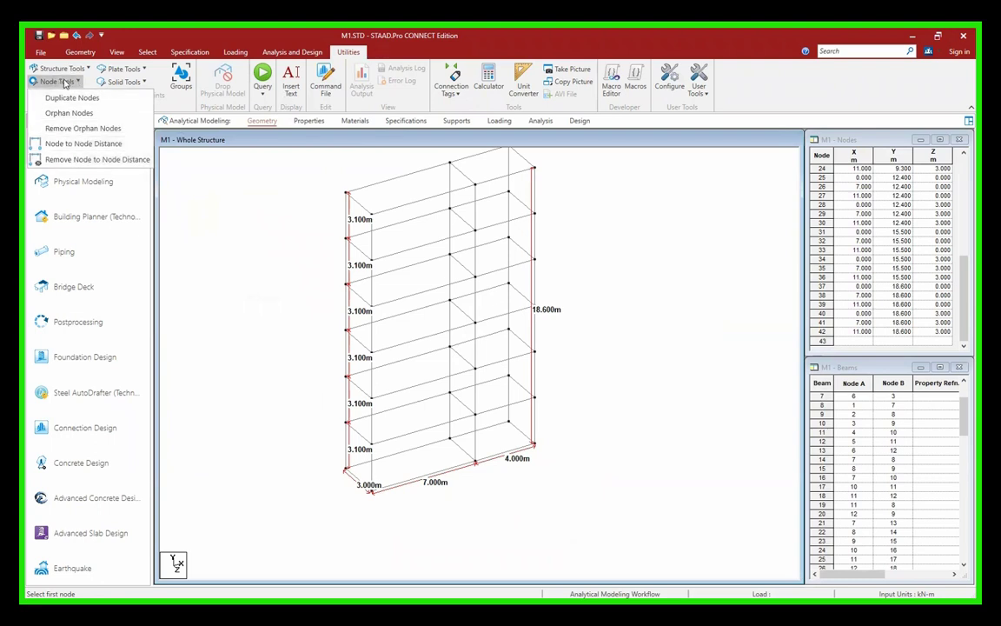
{"action": "left_click", "coordinate": [71, 159]}
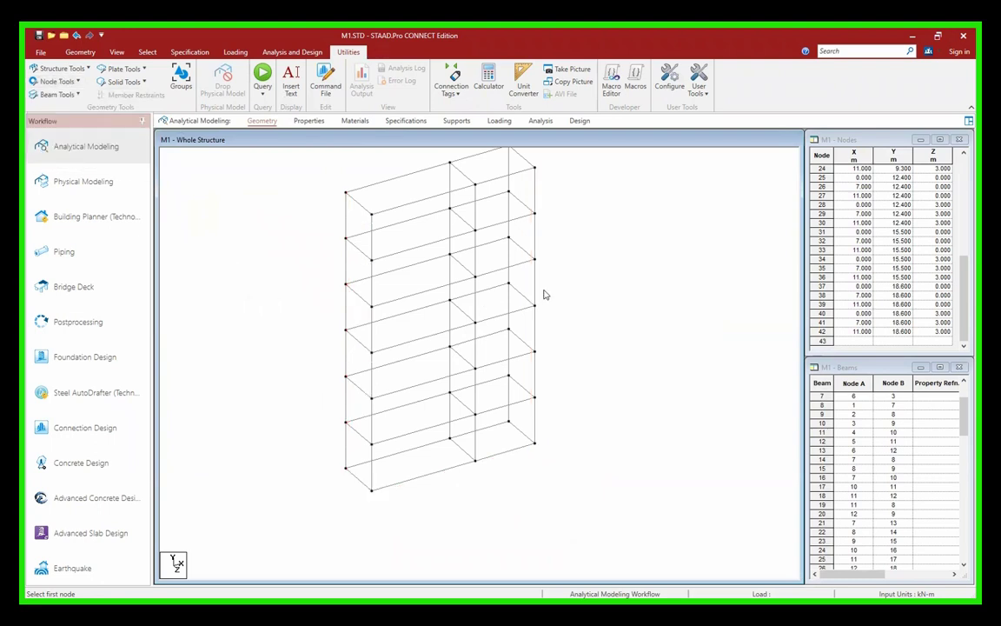
{"action": "middle_click_drag", "start_coordinate": [615, 264], "coordinate": [570, 219]}
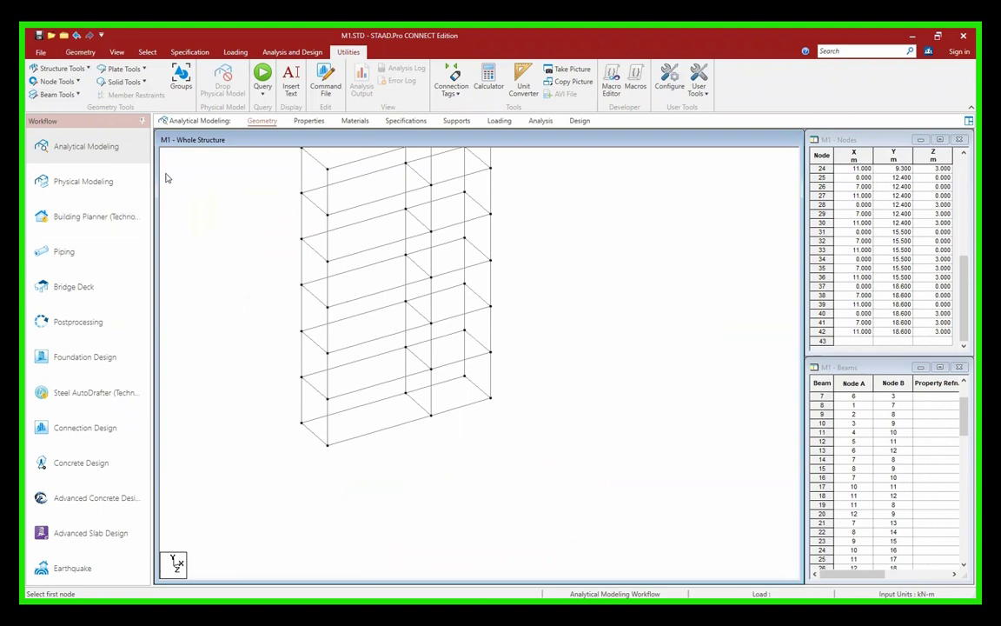
- Switch to the Nodes Cursor and select all six nodes at the base of the frame
{"action": "right_click", "coordinate": [206, 261]}
{"action": "mouse_move", "coordinate": [253, 334]}
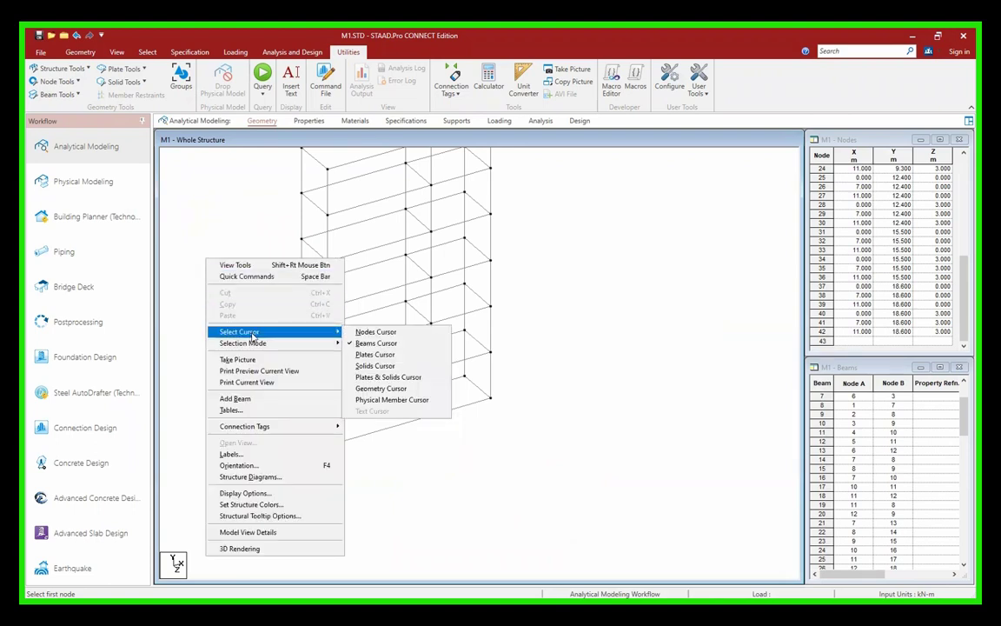
{"action": "left_click", "coordinate": [375, 331]}
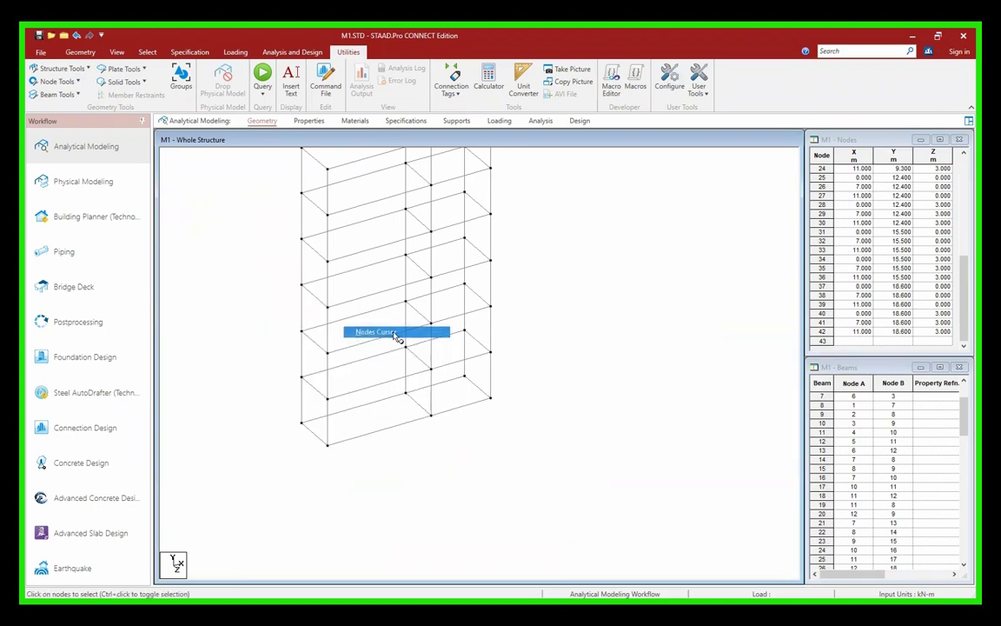
{"action": "left_click", "coordinate": [302, 423]}
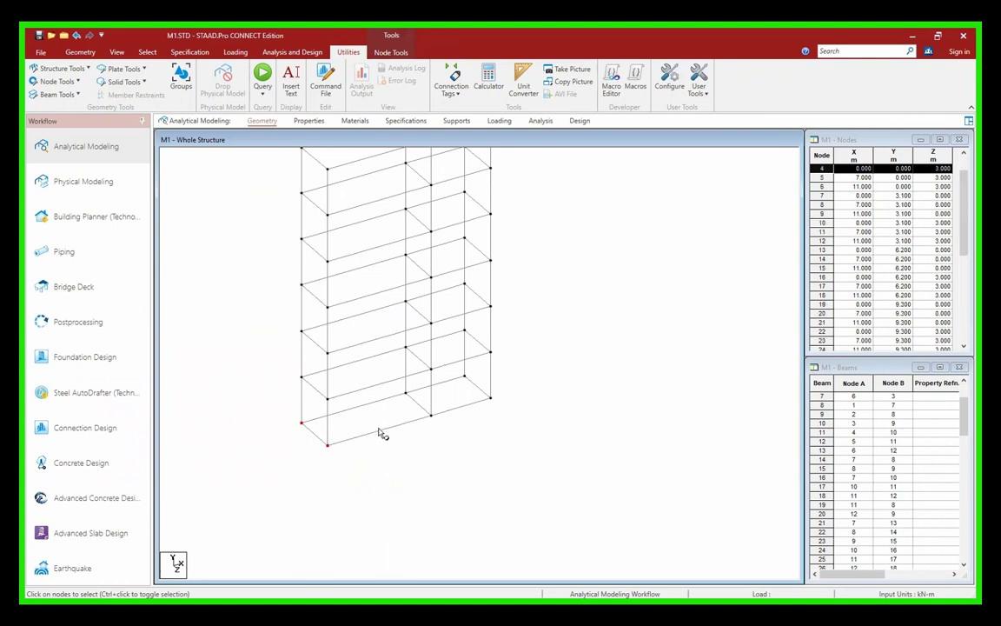
{"action": "left_click_drag", "start_coordinate": [414, 403], "coordinate": [447, 438], "text": "ctrl"}
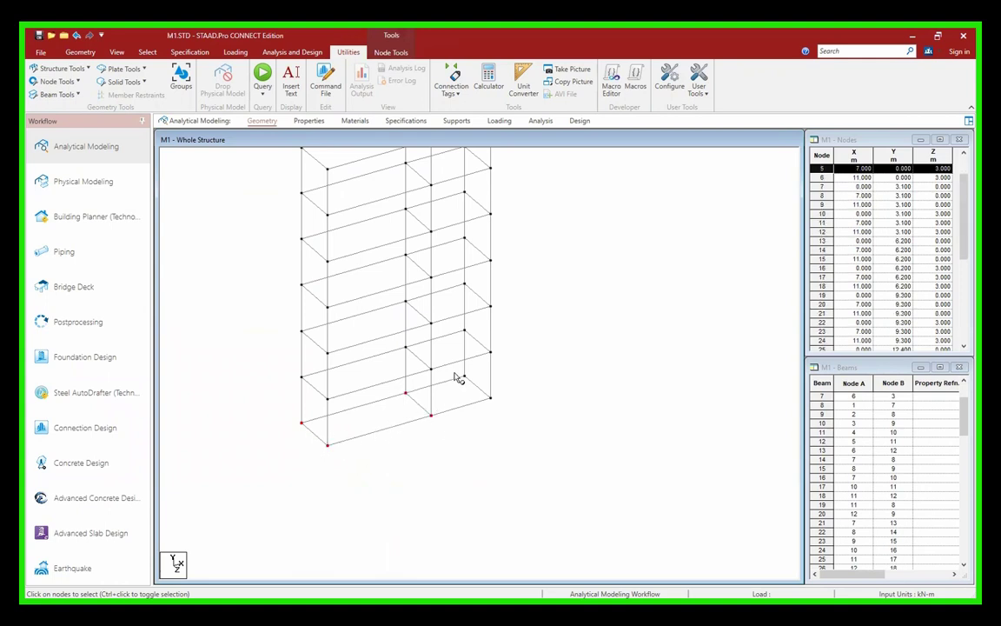
{"action": "left_click_drag", "start_coordinate": [455, 371], "coordinate": [514, 421], "text": "ctrl"}
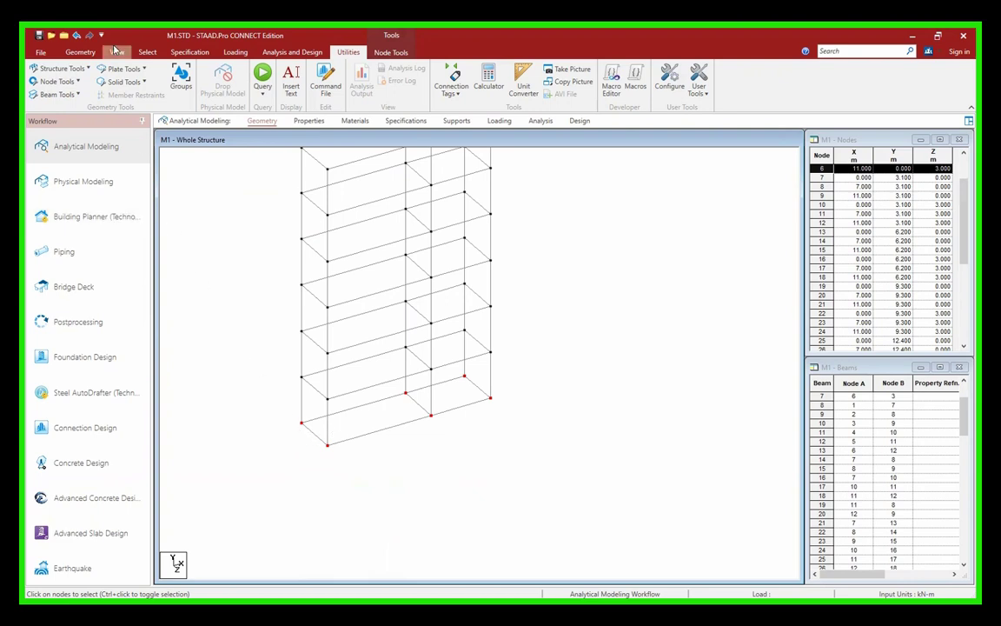
- Start a Translational Repeat of the base nodes and check which nodes are selected in the node table
{"action": "left_click", "coordinate": [80, 53]}
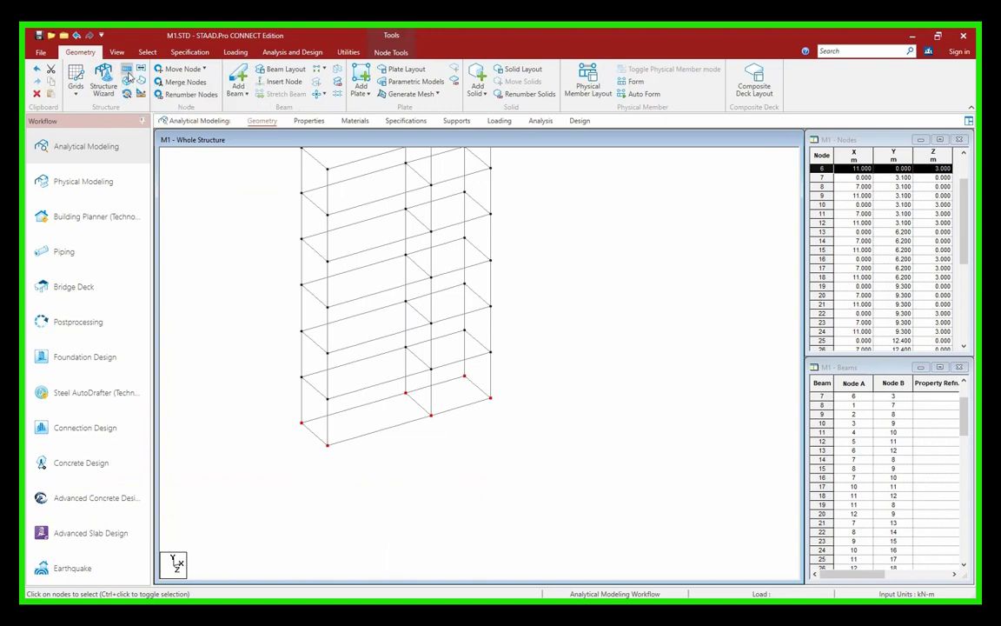
{"action": "left_click", "coordinate": [127, 71]}
{"action": "left_click_drag", "start_coordinate": [545, 298], "coordinate": [548, 262]}
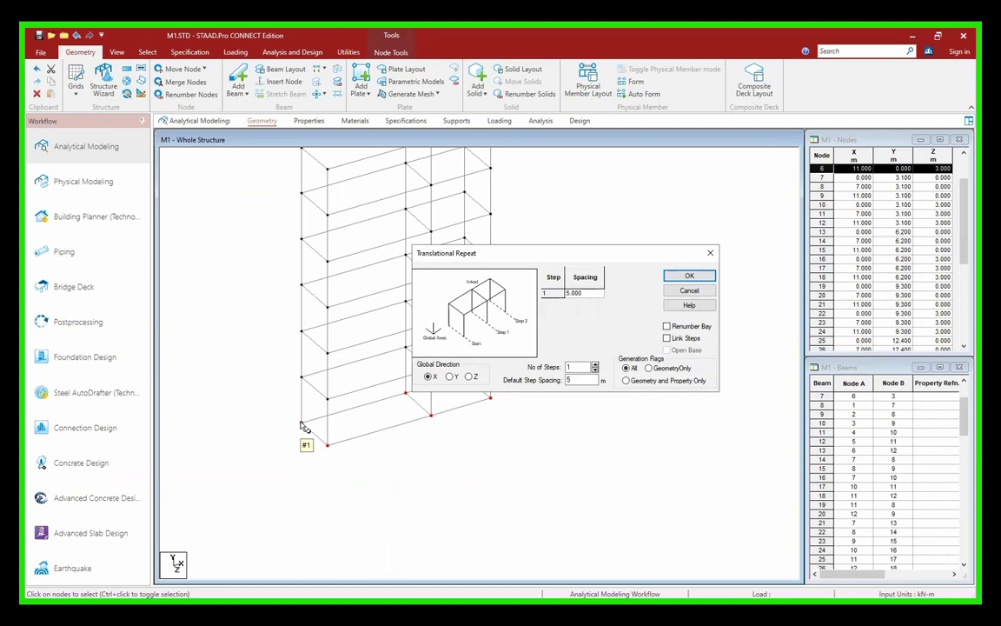
{"action": "left_click_drag", "start_coordinate": [963, 205], "coordinate": [963, 181]}
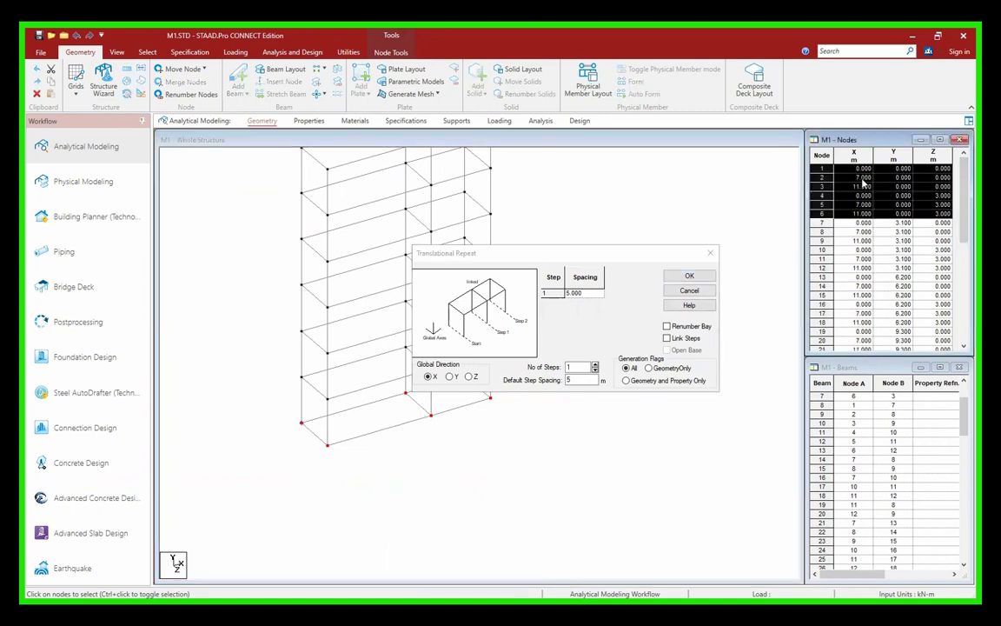
- Clear the node selection, show and hide the beam numbers, and display the node numbers on the frame
{"action": "left_click", "coordinate": [295, 426]}
{"action": "key", "text": "shift+b"}
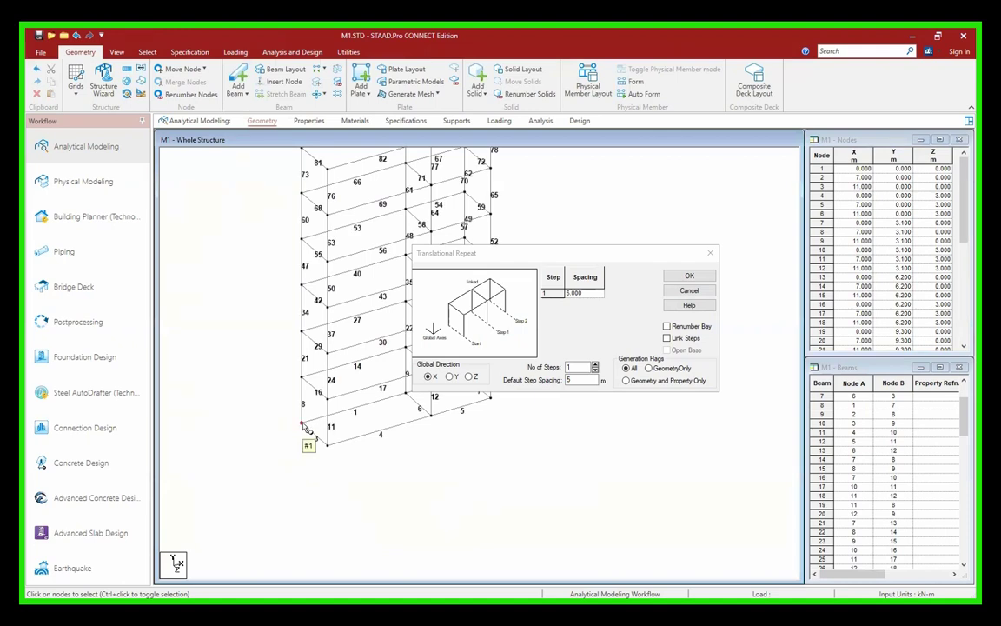
{"action": "key", "text": "shift+b"}
{"action": "key", "text": "shift+n"}
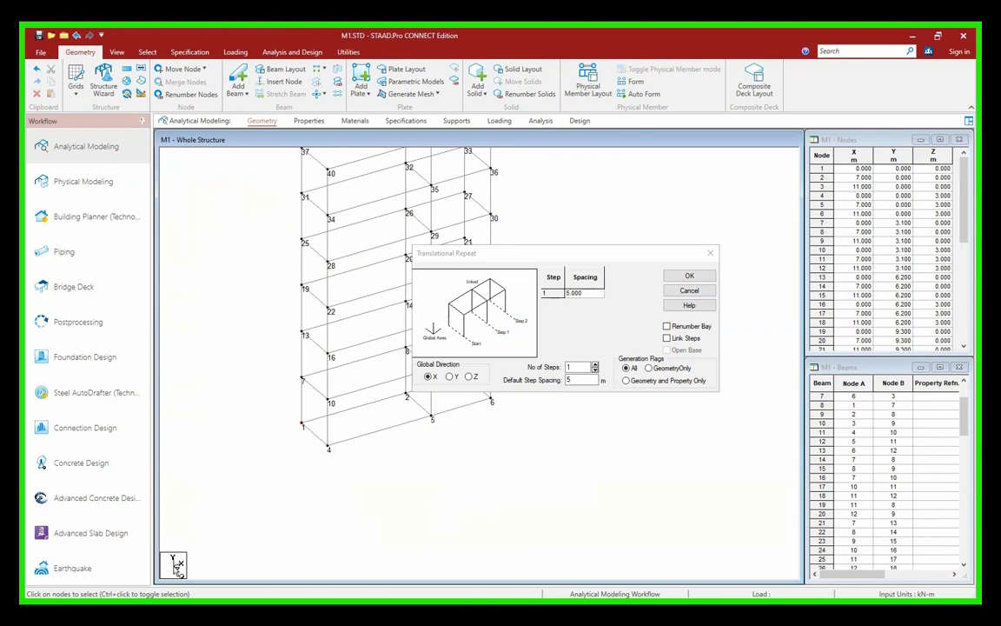
- Repeat base nodes 1 to 6 once along global Y with -3.5 m spacing and Link Steps enabled to create the foundation columns
{"action": "left_click", "coordinate": [449, 376]}
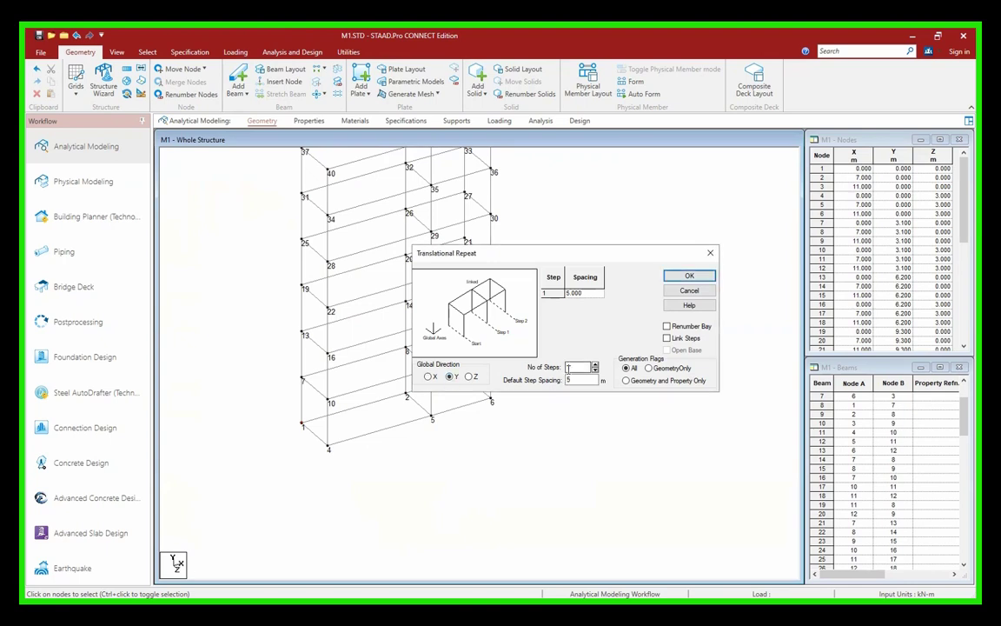
{"action": "key", "text": "Tab"}
{"action": "left_click_drag", "start_coordinate": [318, 436], "coordinate": [345, 463]}
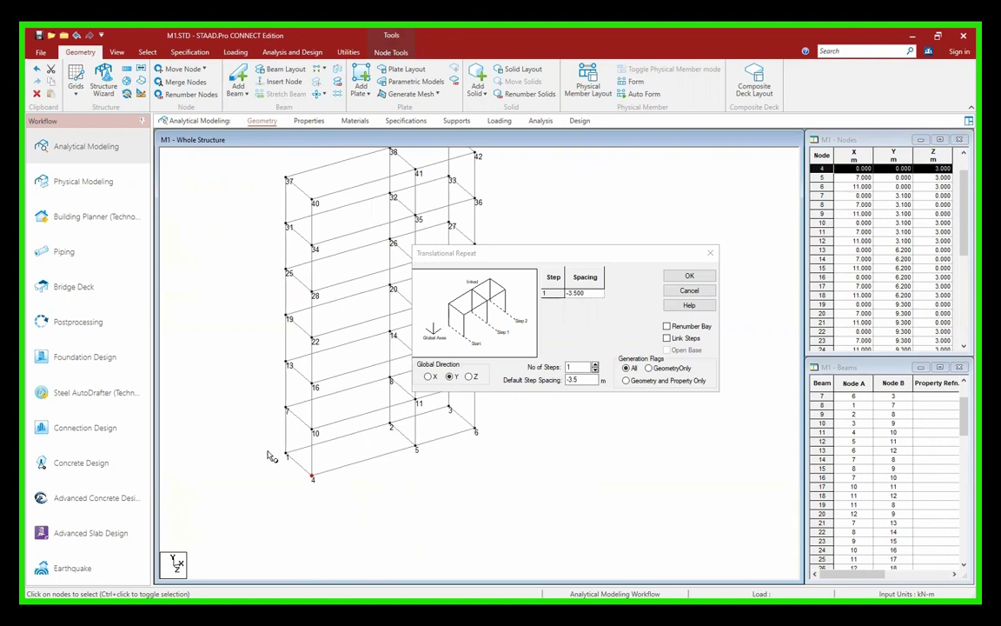
{"action": "left_click_drag", "start_coordinate": [268, 450], "coordinate": [297, 476]}
{"action": "left_click_drag", "start_coordinate": [378, 418], "coordinate": [437, 470], "text": "ctrl"}
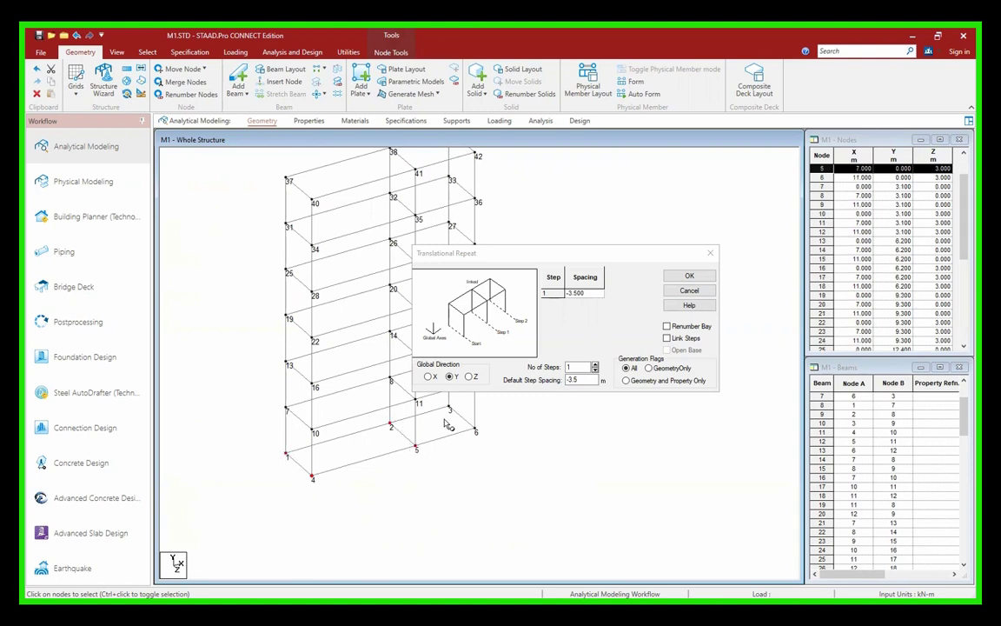
{"action": "left_click_drag", "start_coordinate": [443, 403], "coordinate": [487, 456], "text": "ctrl"}
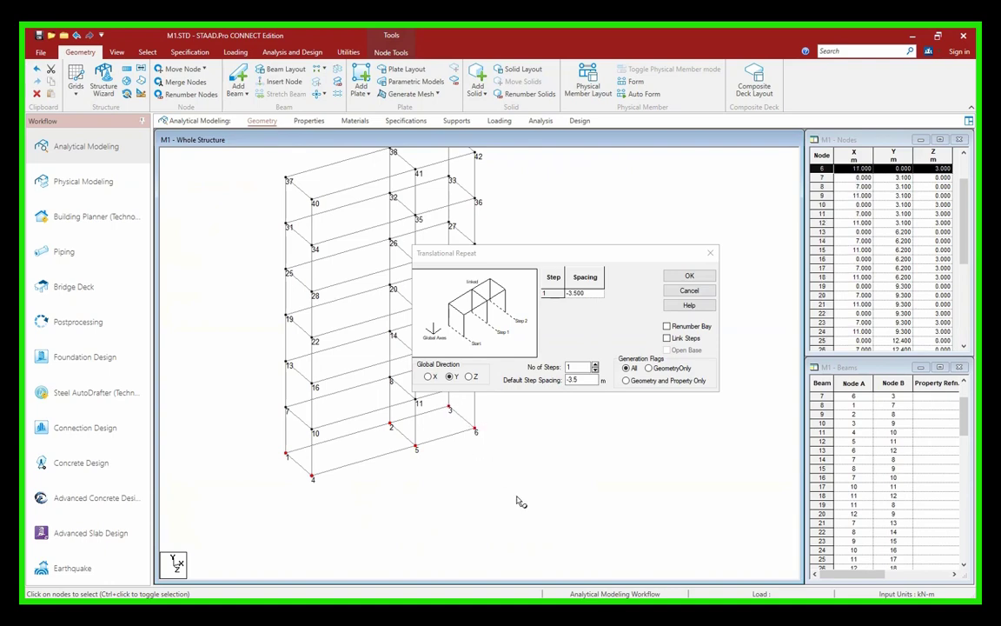
{"action": "left_click", "coordinate": [667, 338]}
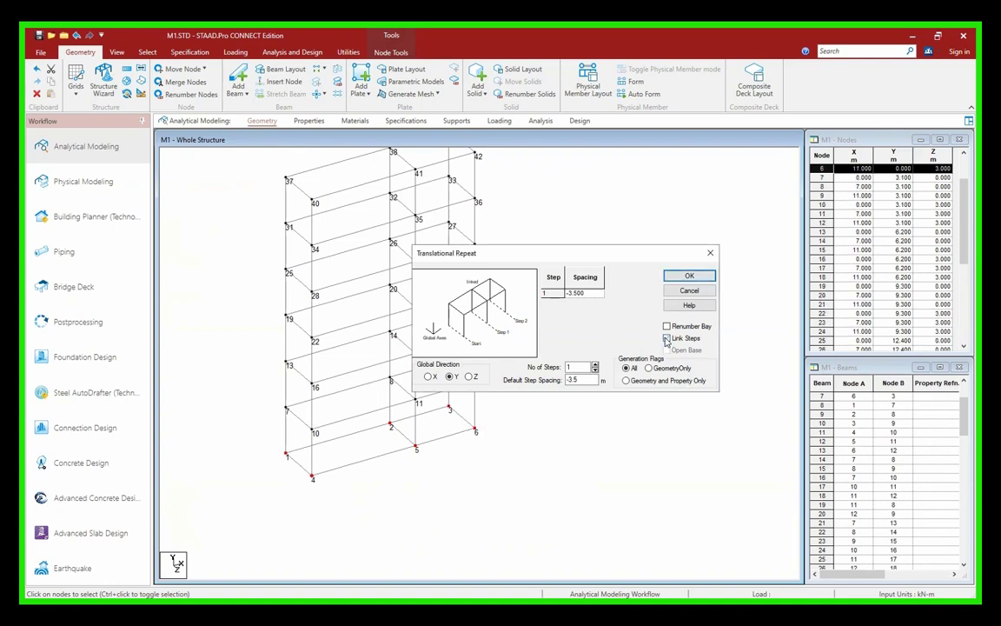
{"action": "left_click", "coordinate": [689, 275]}
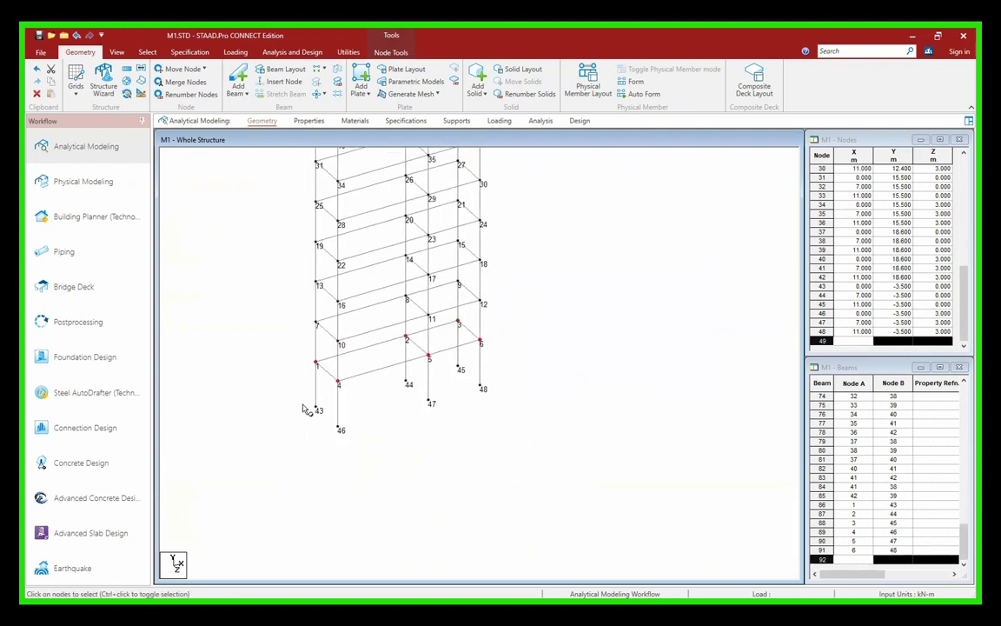
- Measure the distance between nodes 1 and 43, compare it with the foundation depth on the Snipping Tool drawing, and return to STAAD.Pro
{"action": "left_click", "coordinate": [301, 380]}
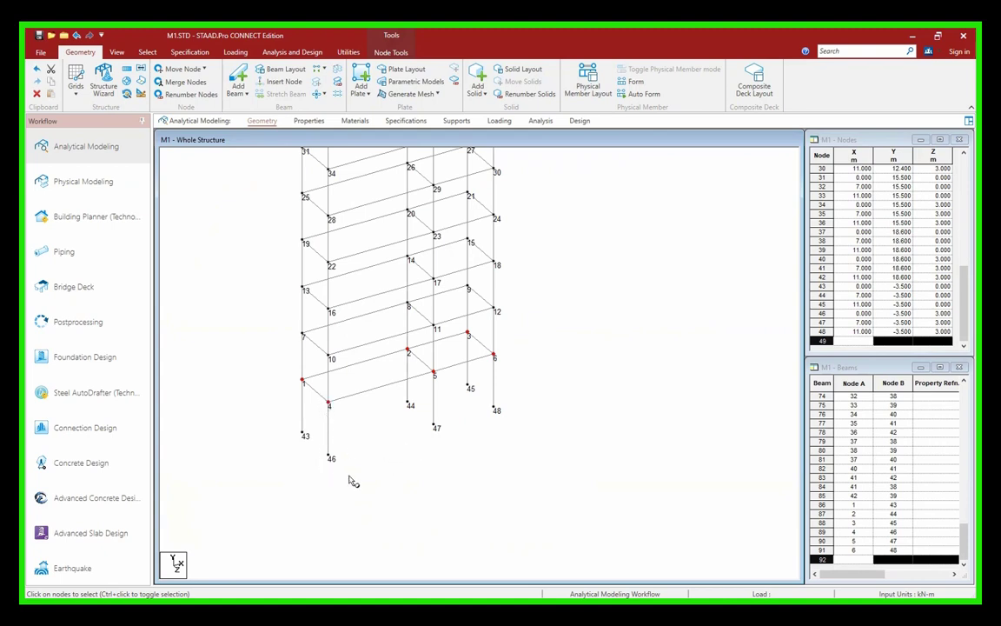
{"action": "left_click", "coordinate": [390, 53]}
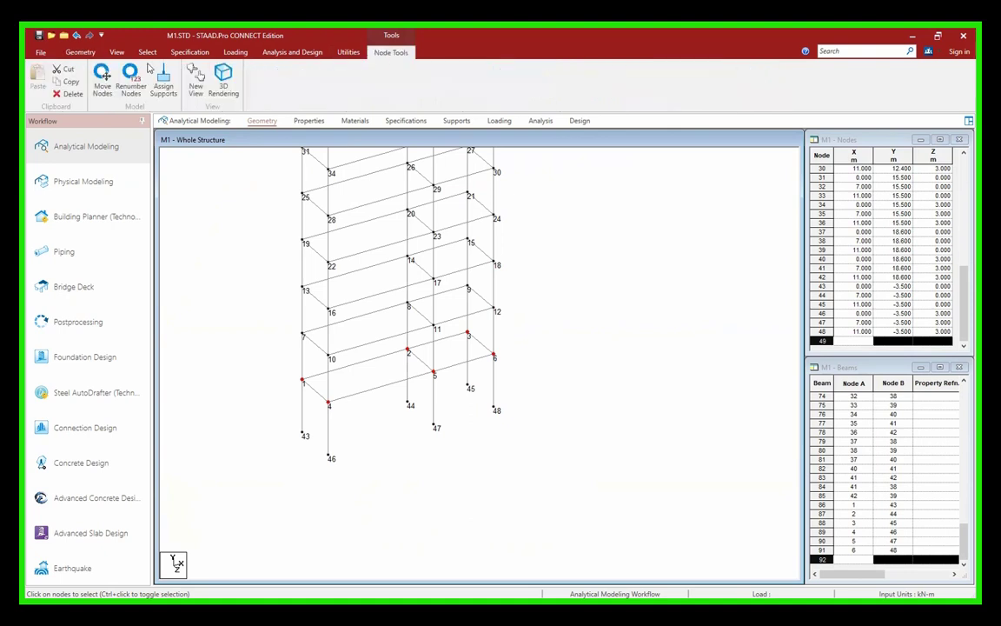
{"action": "left_click", "coordinate": [192, 286]}
{"action": "left_click", "coordinate": [348, 52]}
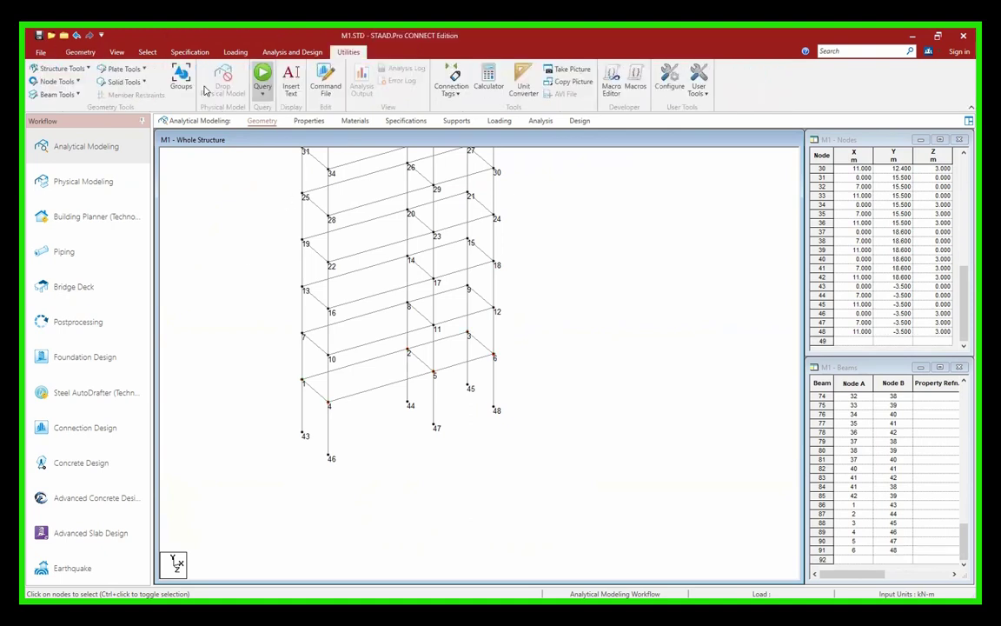
{"action": "left_click", "coordinate": [57, 81]}
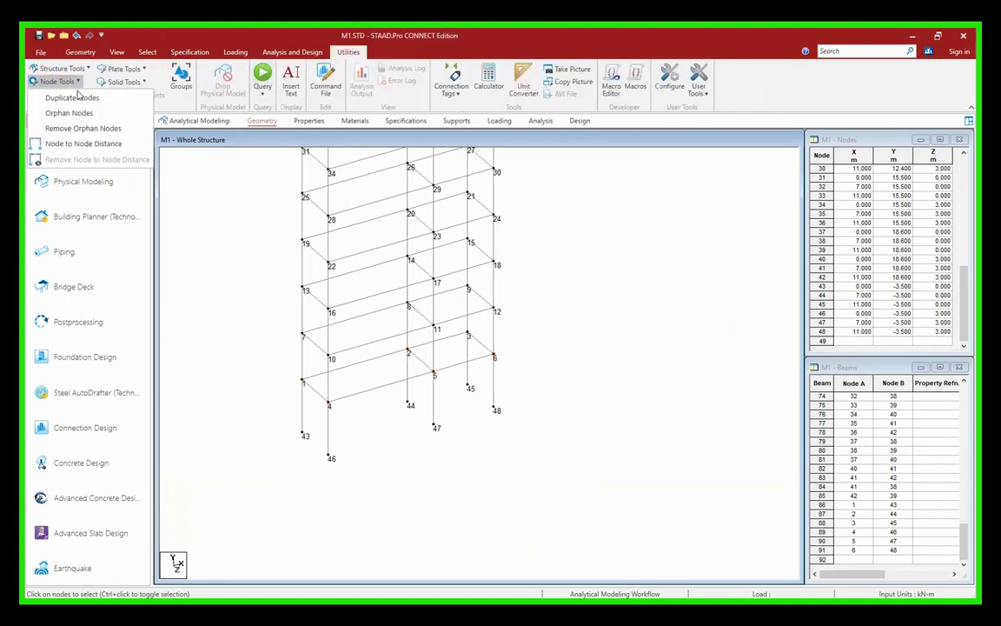
{"action": "left_click", "coordinate": [83, 144]}
{"action": "left_click", "coordinate": [303, 383]}
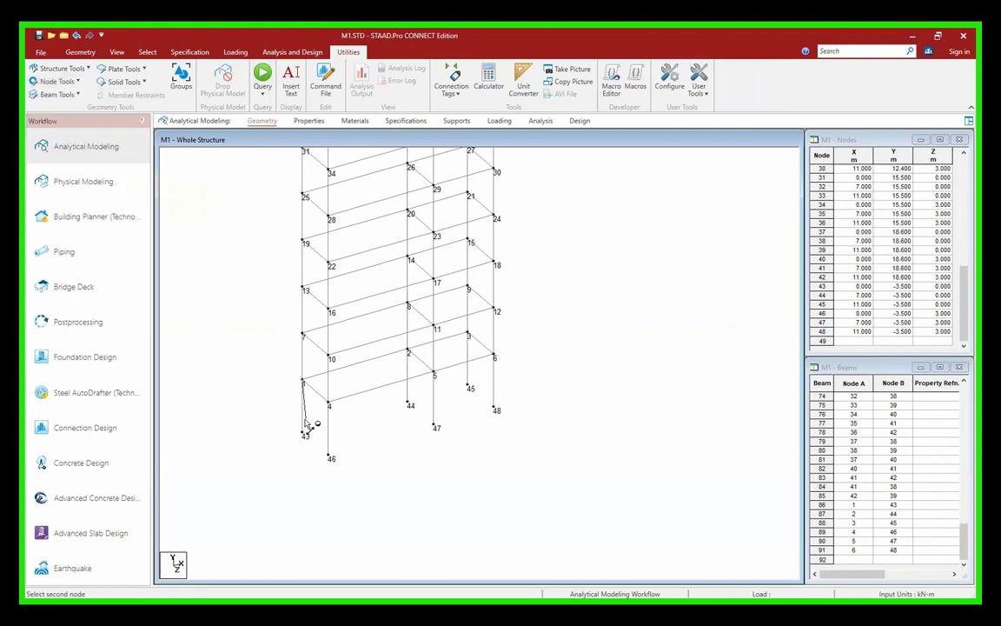
{"action": "left_click", "coordinate": [304, 434]}
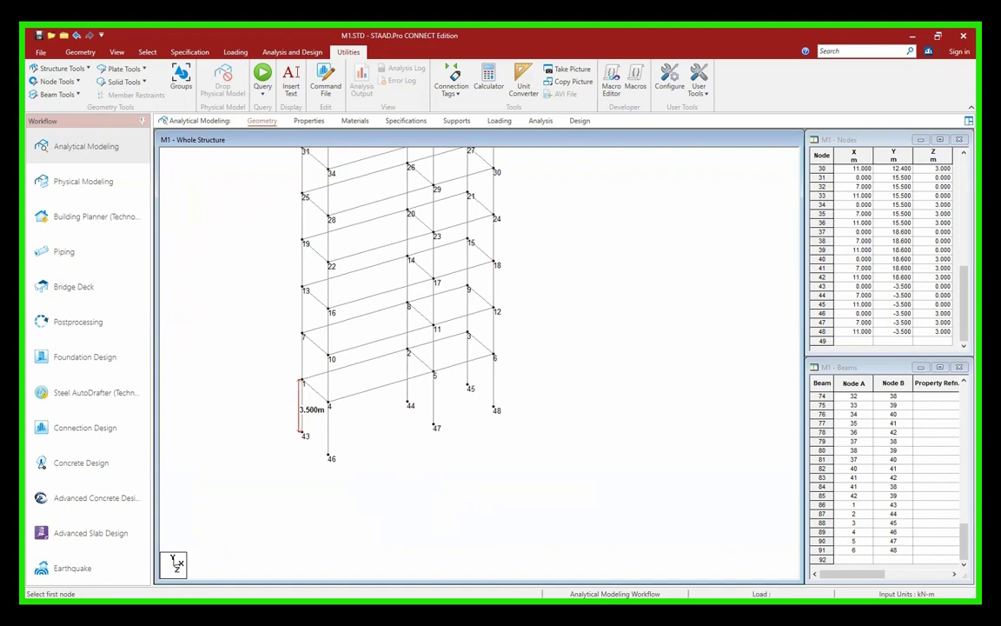
{"action": "left_click", "coordinate": [423, 612]}
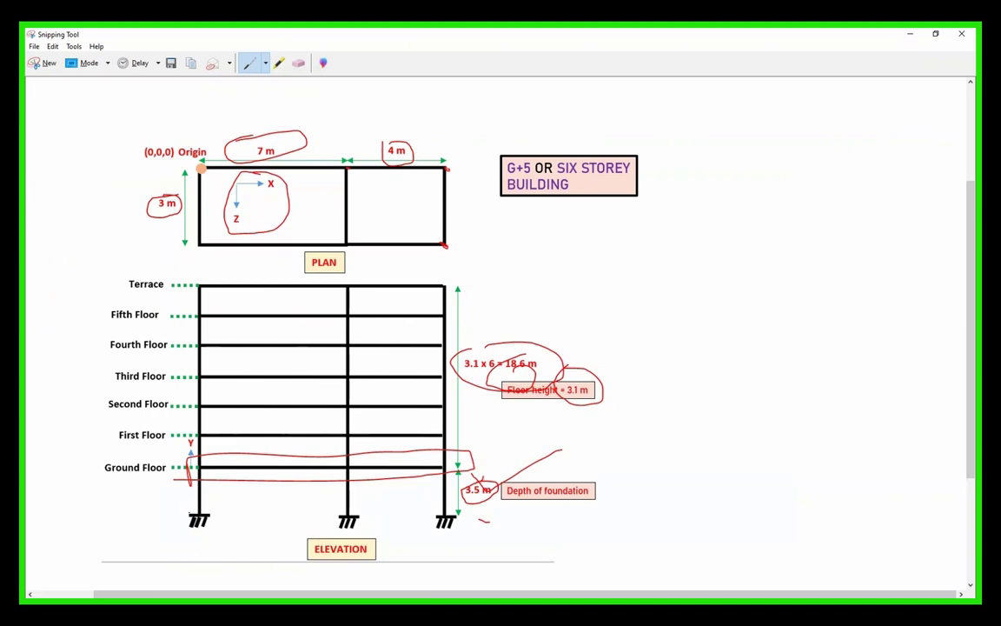
{"action": "scroll", "coordinate": [314, 512], "scroll_direction": "down", "scroll_amount": 1}
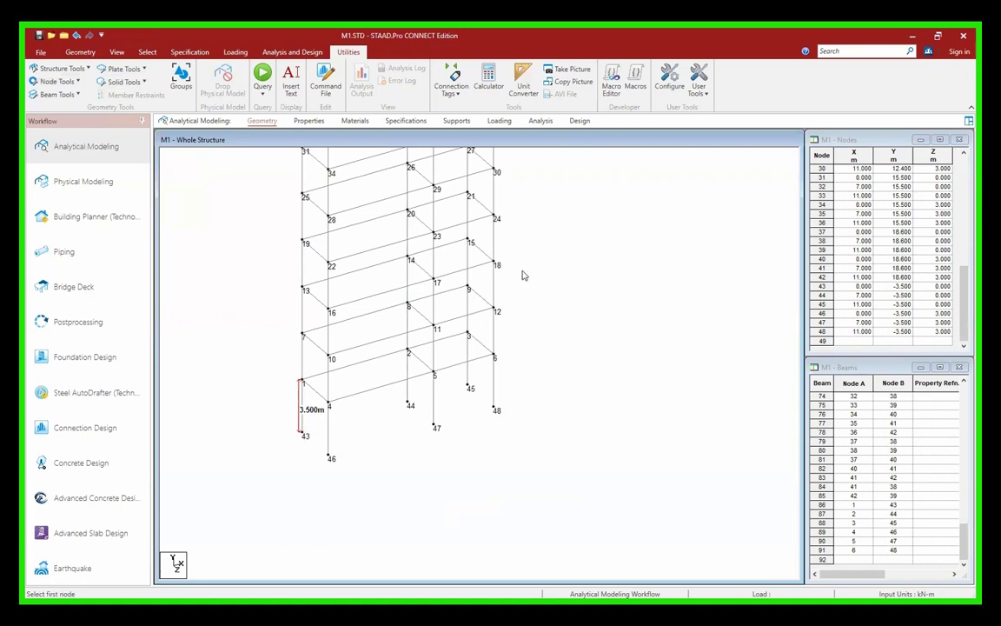
- Remove the node-to-node distance dimension at the foundation column and hide the node numbers
{"action": "middle_click_drag", "start_coordinate": [534, 270], "coordinate": [544, 304]}
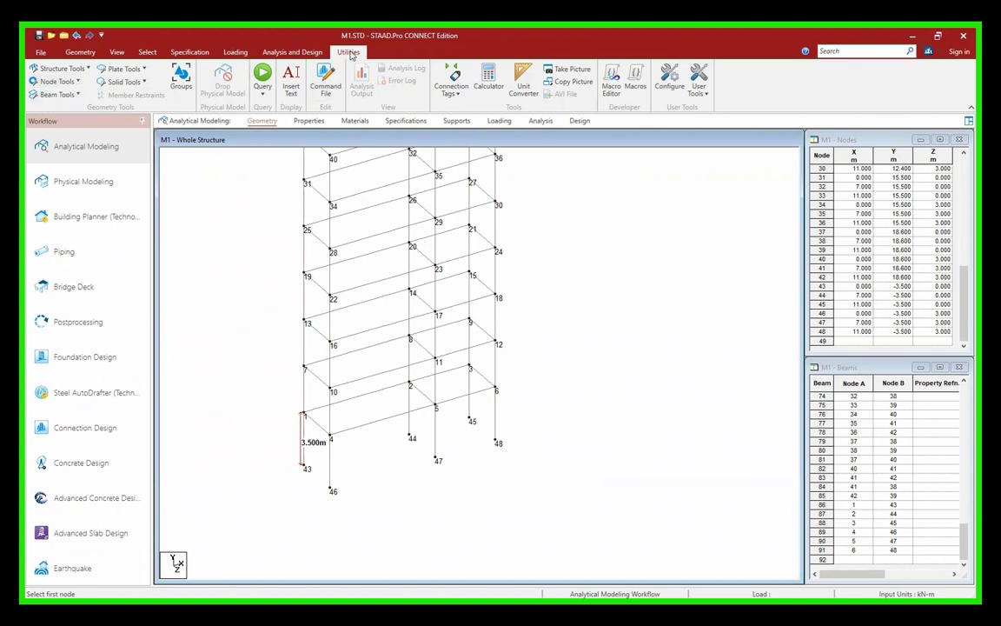
{"action": "left_click", "coordinate": [57, 81]}
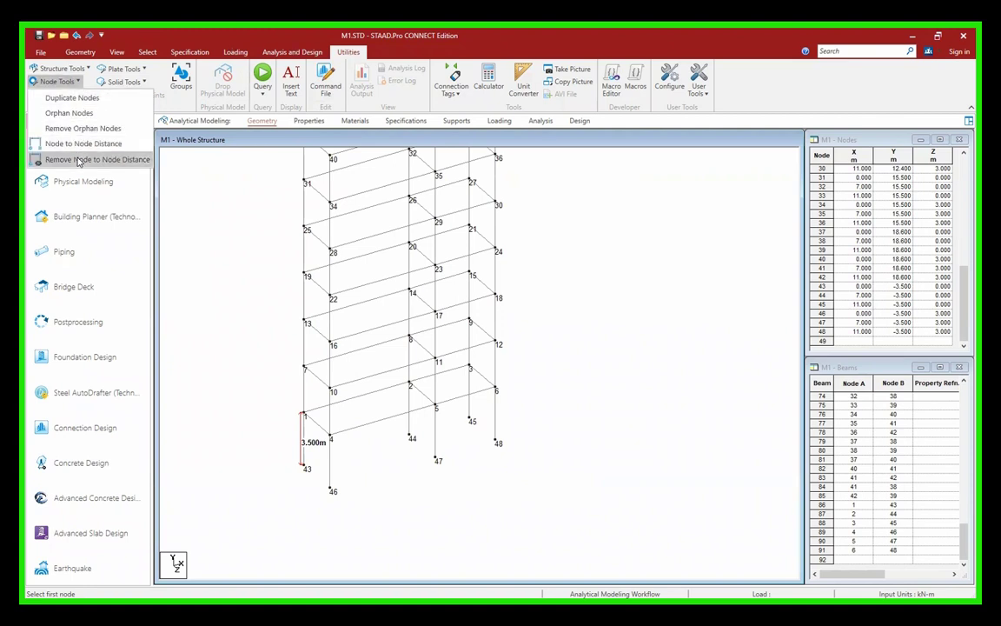
{"action": "left_click", "coordinate": [78, 157]}
{"action": "middle_click_drag", "start_coordinate": [598, 232], "coordinate": [597, 275]}
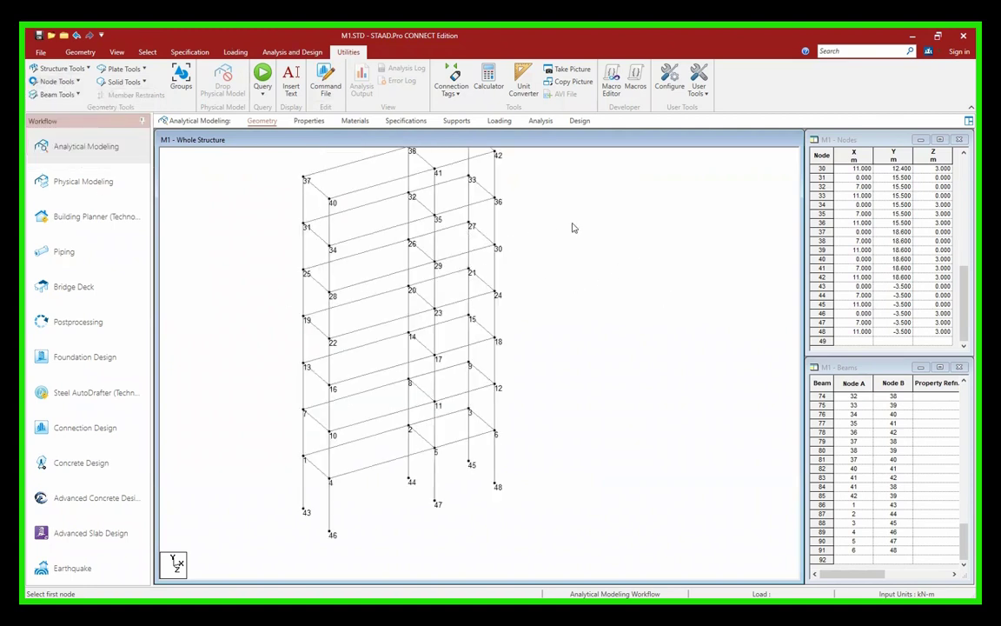
{"action": "key", "text": "shift+n"}
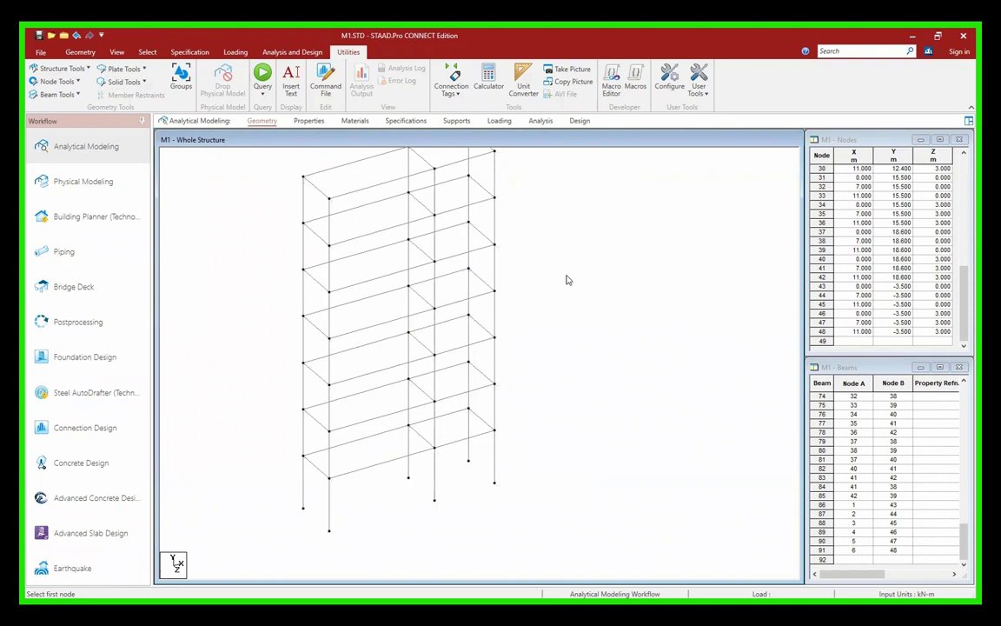
{"action": "middle_click_drag", "start_coordinate": [401, 386], "coordinate": [401, 382]}
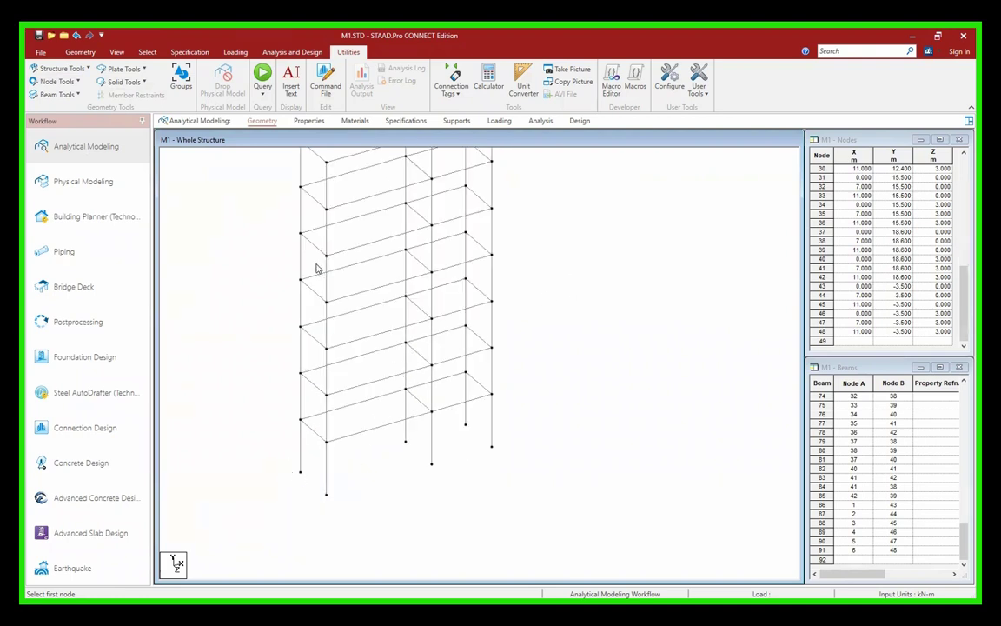
- Create a fixed support definition for the structure with all six translations and rotations restrained
{"action": "left_click", "coordinate": [457, 121]}
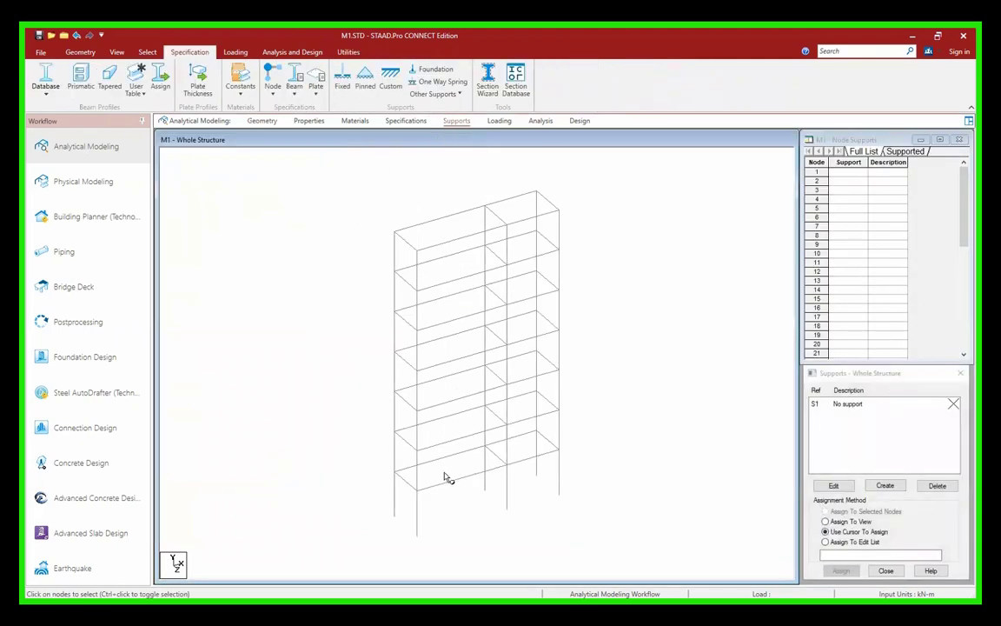
{"action": "left_click", "coordinate": [886, 485]}
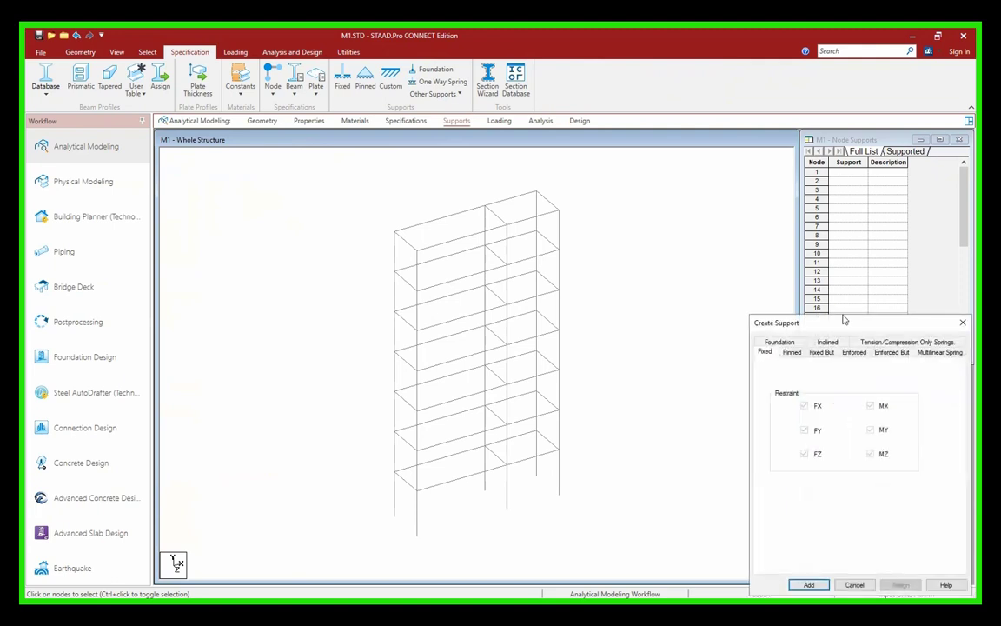
{"action": "left_click_drag", "start_coordinate": [835, 322], "coordinate": [603, 212]}
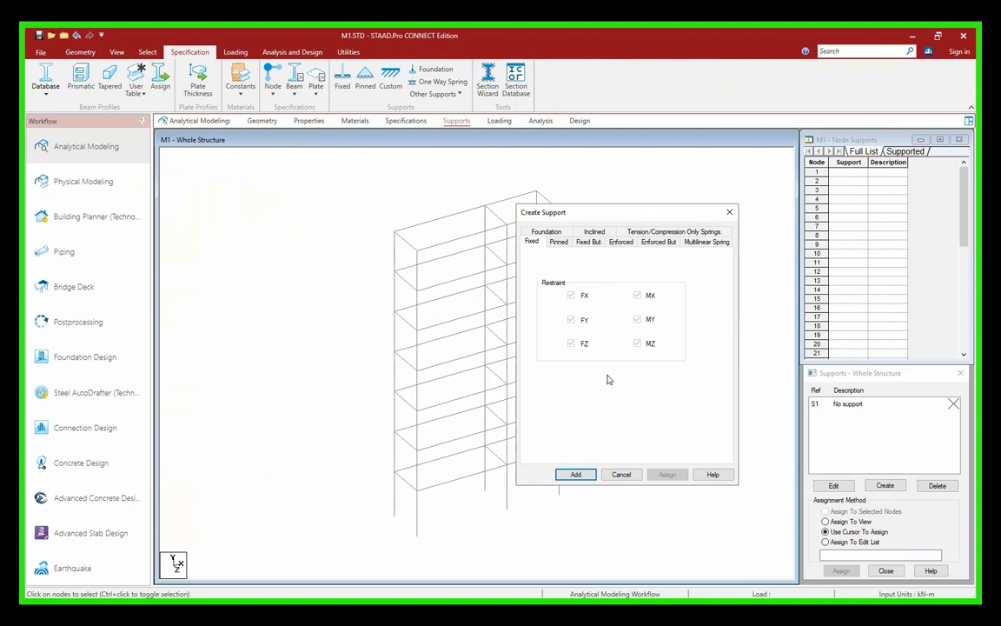
{"action": "left_click", "coordinate": [575, 473]}
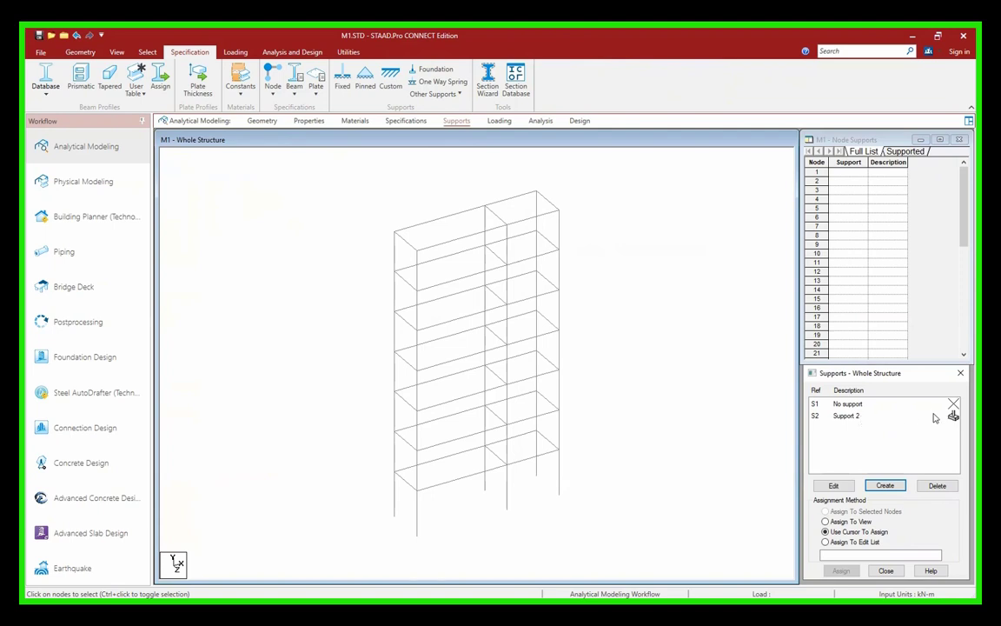
- Try to edit the fixed support definition and review the fixed restraints in the Create Support dialog
{"action": "left_click", "coordinate": [899, 417]}
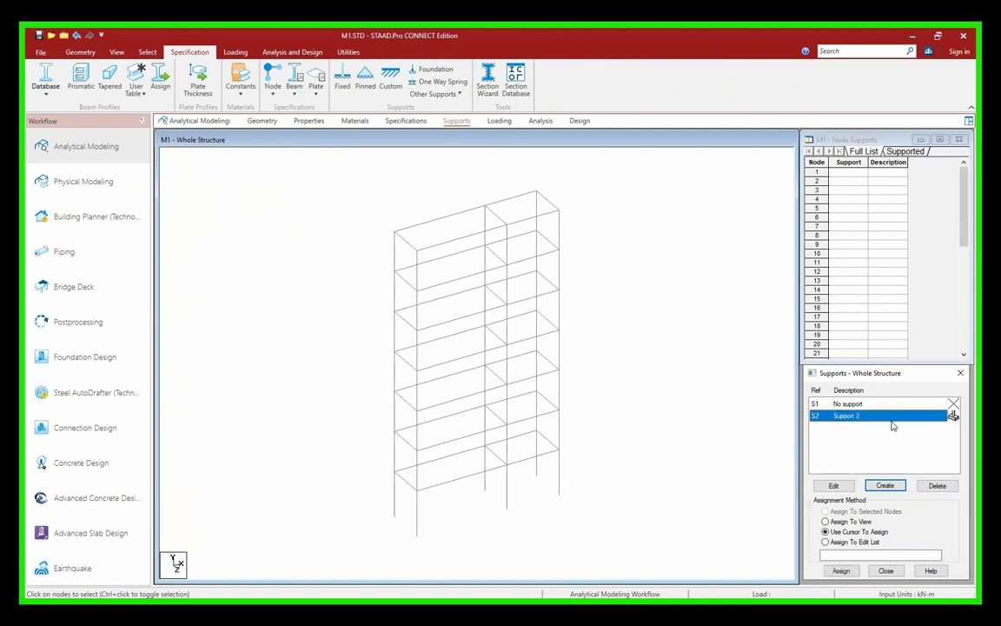
{"action": "left_click", "coordinate": [833, 484]}
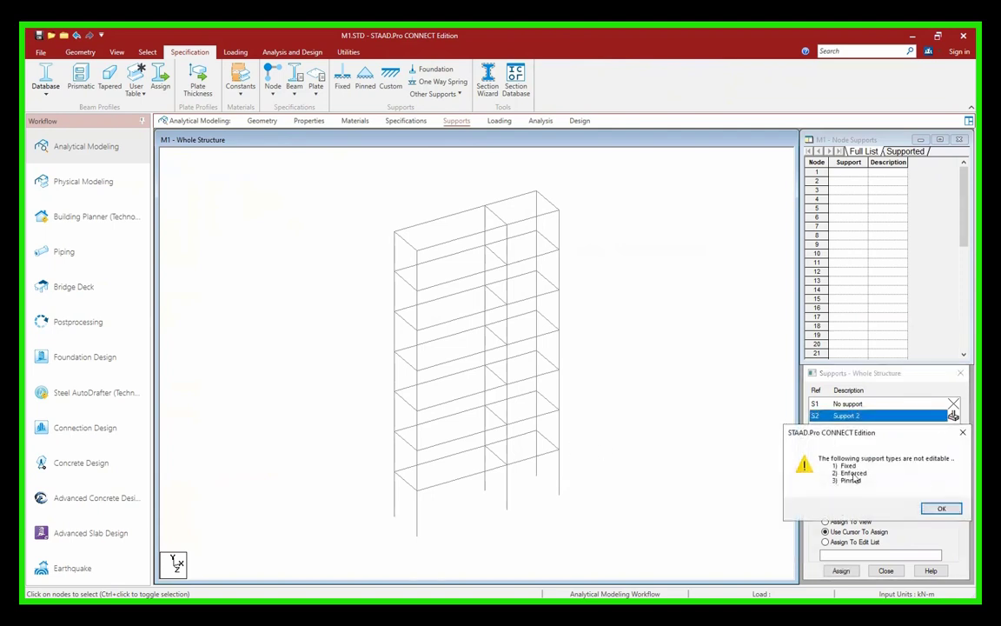
{"action": "left_click", "coordinate": [941, 508]}
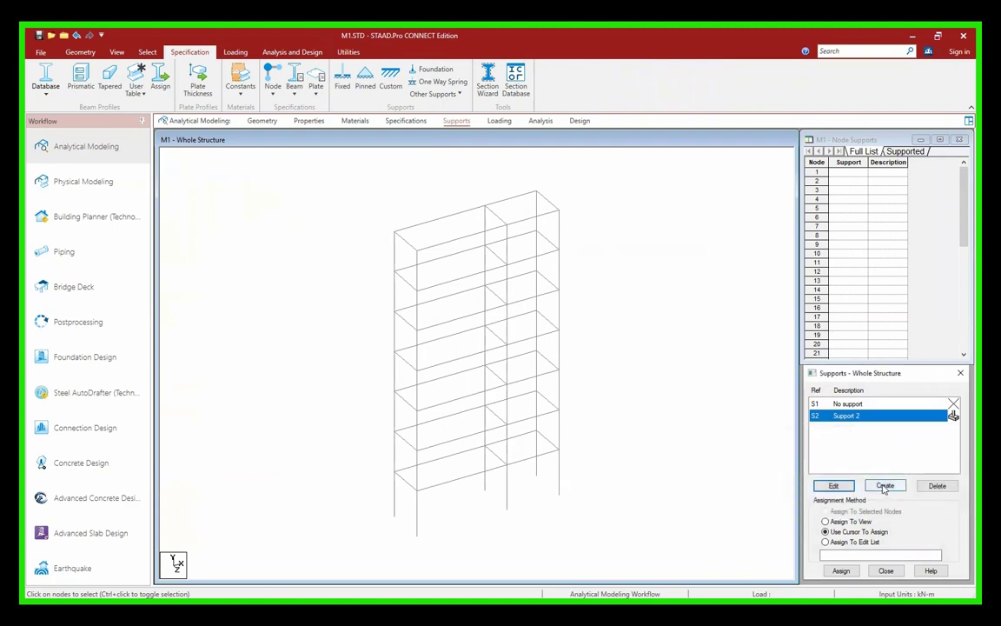
{"action": "left_click_drag", "start_coordinate": [877, 325], "coordinate": [563, 264]}
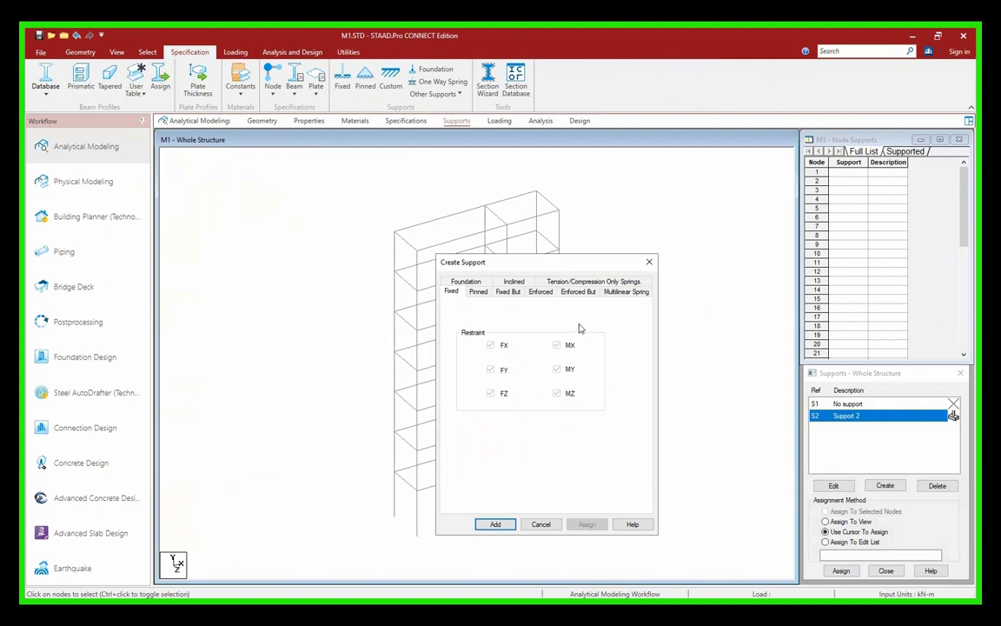
{"action": "left_click", "coordinate": [654, 261]}
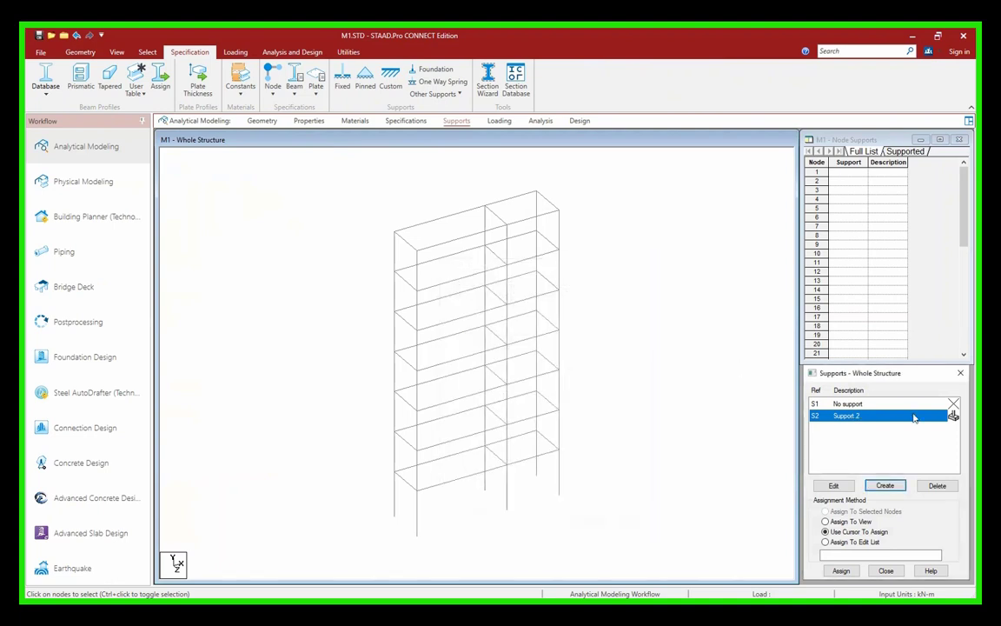
- Assign fixed support S2 with the cursor to the six foundation column base nodes, 43 to 48, and end the assignment
{"action": "middle_click_drag", "start_coordinate": [587, 384], "coordinate": [569, 318]}
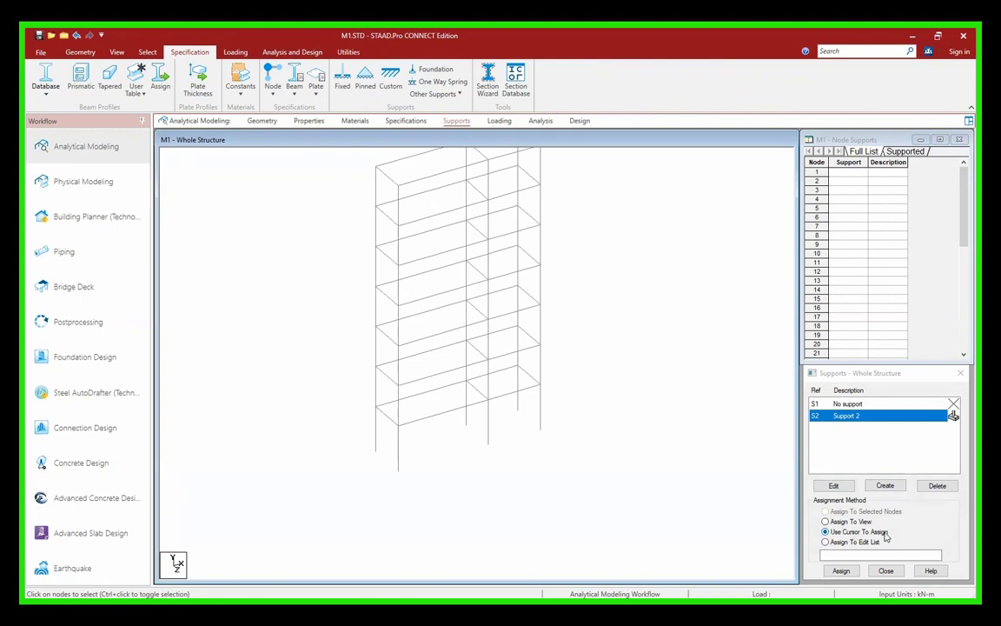
{"action": "left_click", "coordinate": [858, 418]}
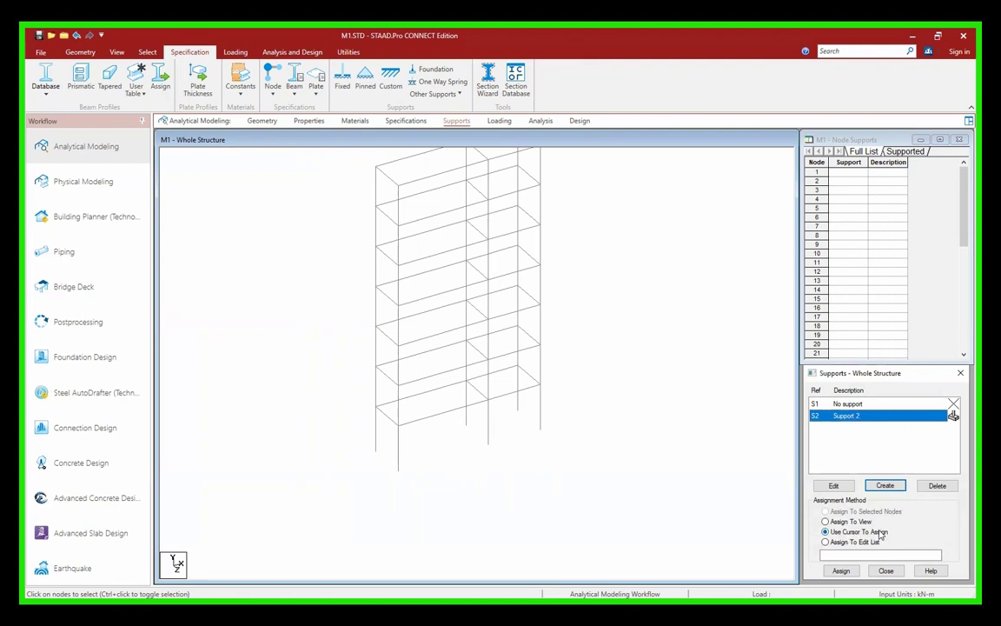
{"action": "left_click", "coordinate": [839, 570]}
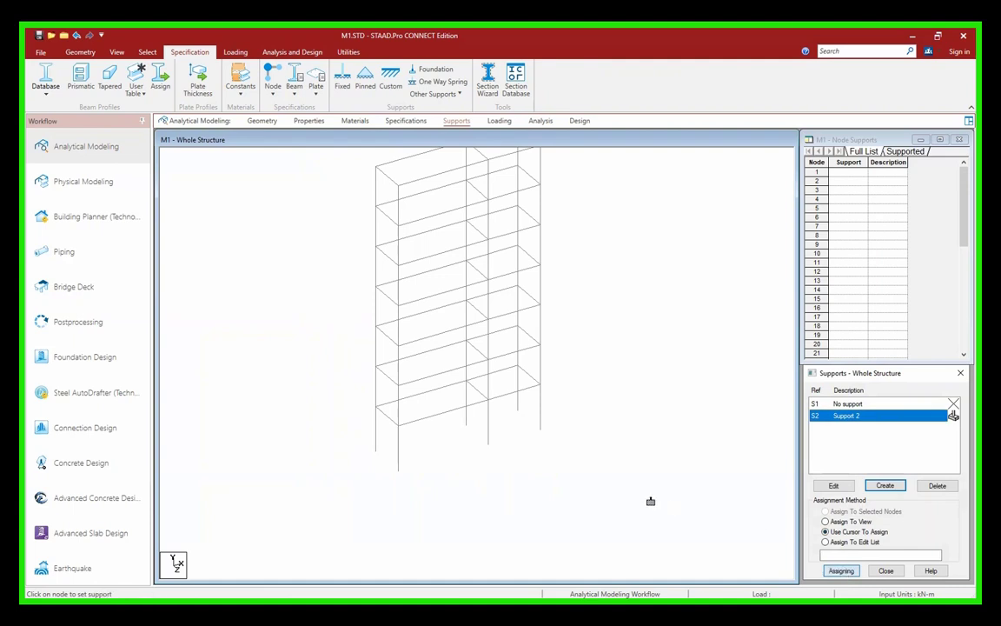
{"action": "left_click", "coordinate": [374, 456]}
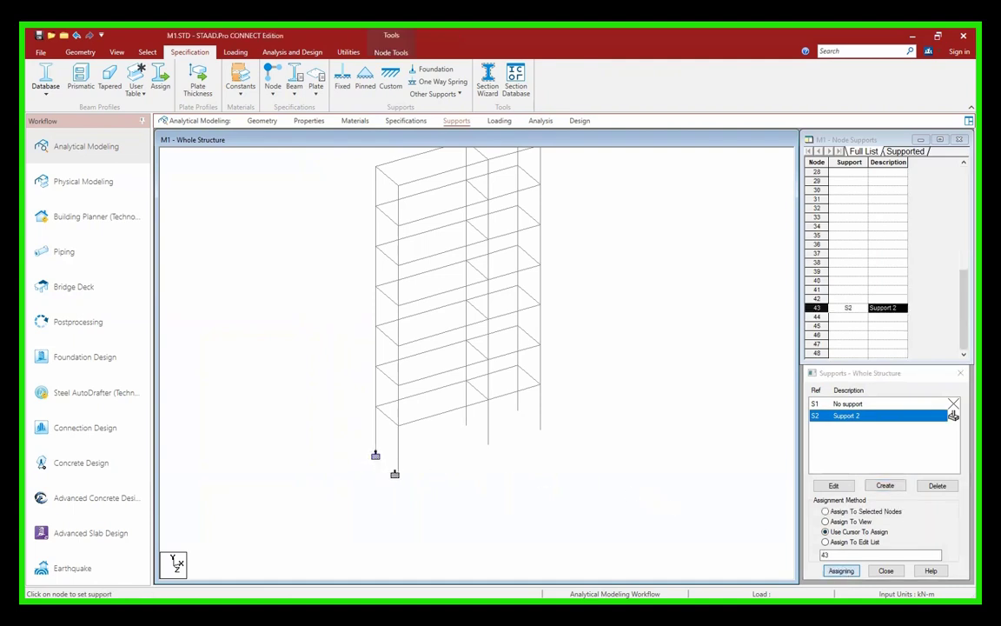
{"action": "left_click", "coordinate": [397, 475]}
{"action": "left_click", "coordinate": [466, 429]}
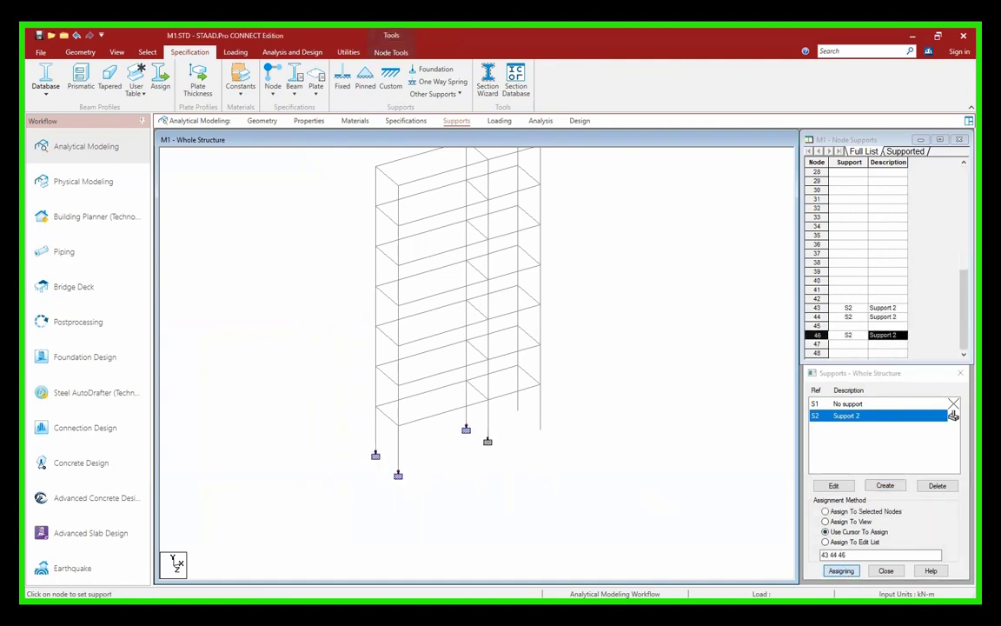
{"action": "left_click", "coordinate": [488, 450]}
{"action": "left_click", "coordinate": [518, 414]}
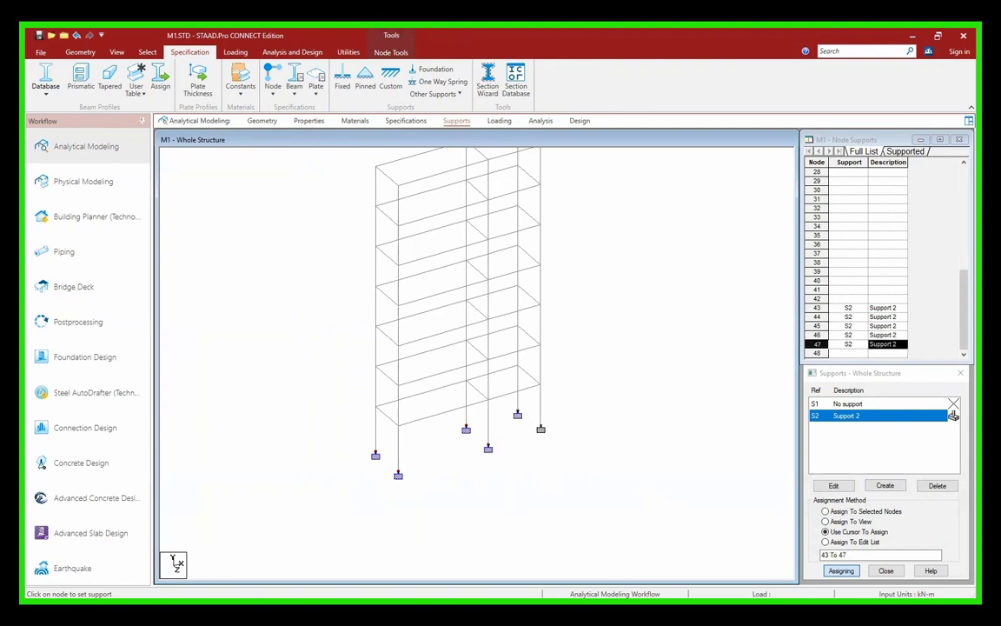
{"action": "left_click", "coordinate": [540, 433]}
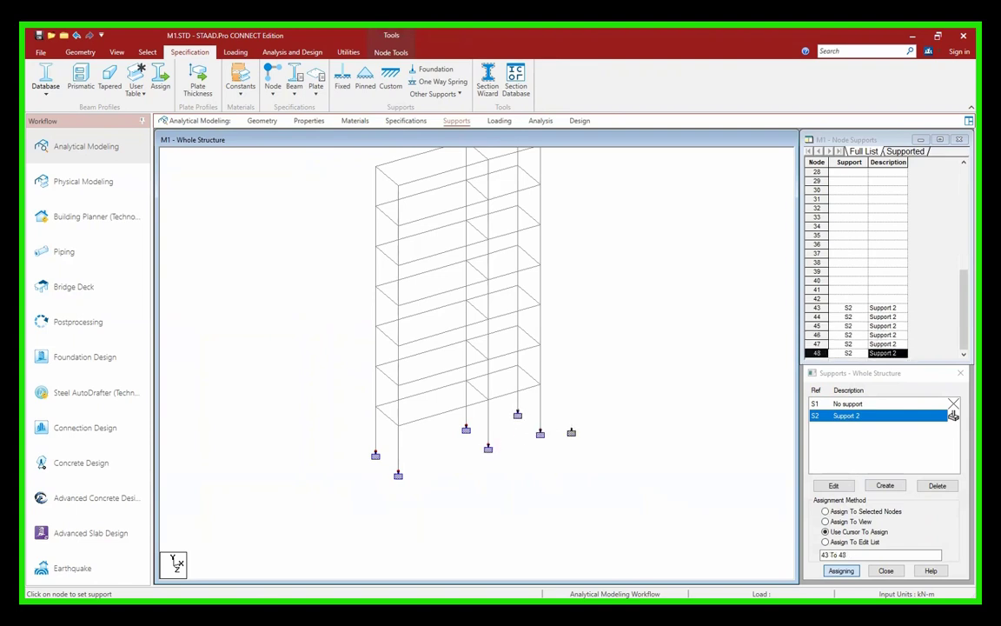
{"action": "left_click", "coordinate": [842, 571]}
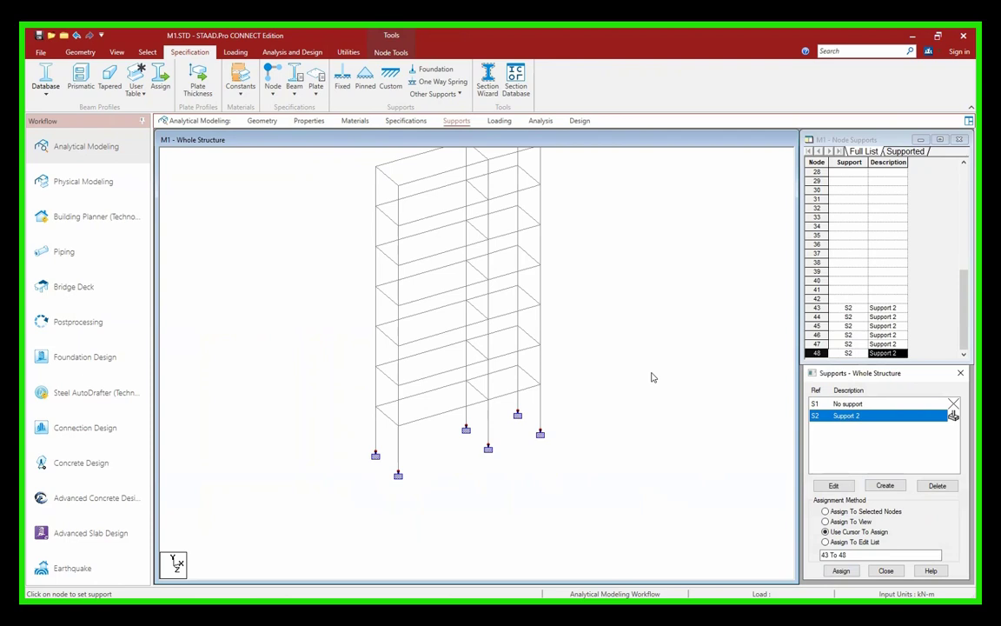
- Review the whole supported frame and switch to Snipping Tool to compare it with the reference plan and elevation
{"action": "middle_click_drag", "start_coordinate": [625, 337], "coordinate": [563, 387]}
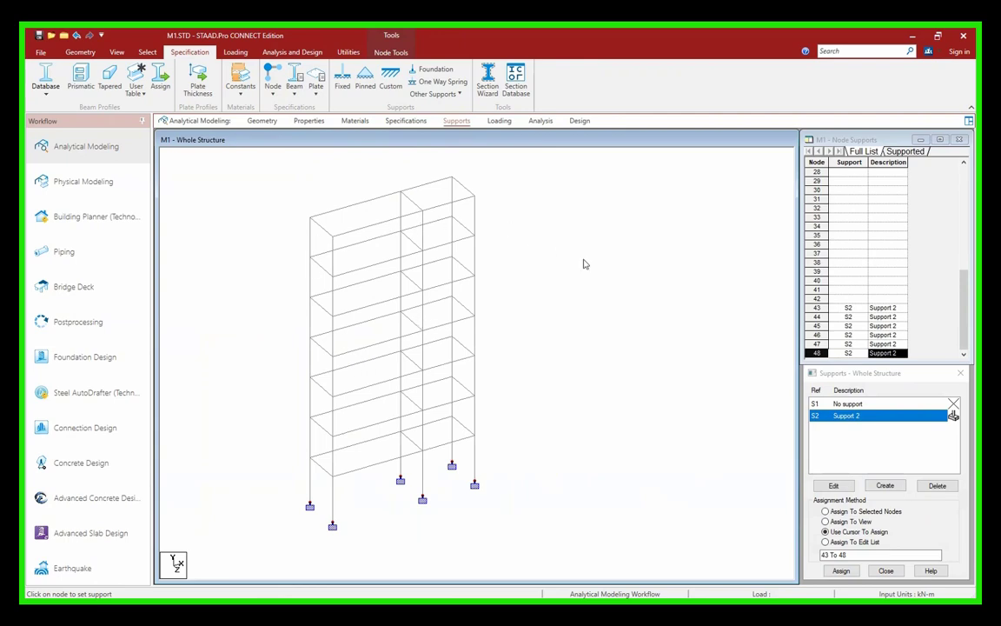
{"action": "key", "text": "alt+Tab"}
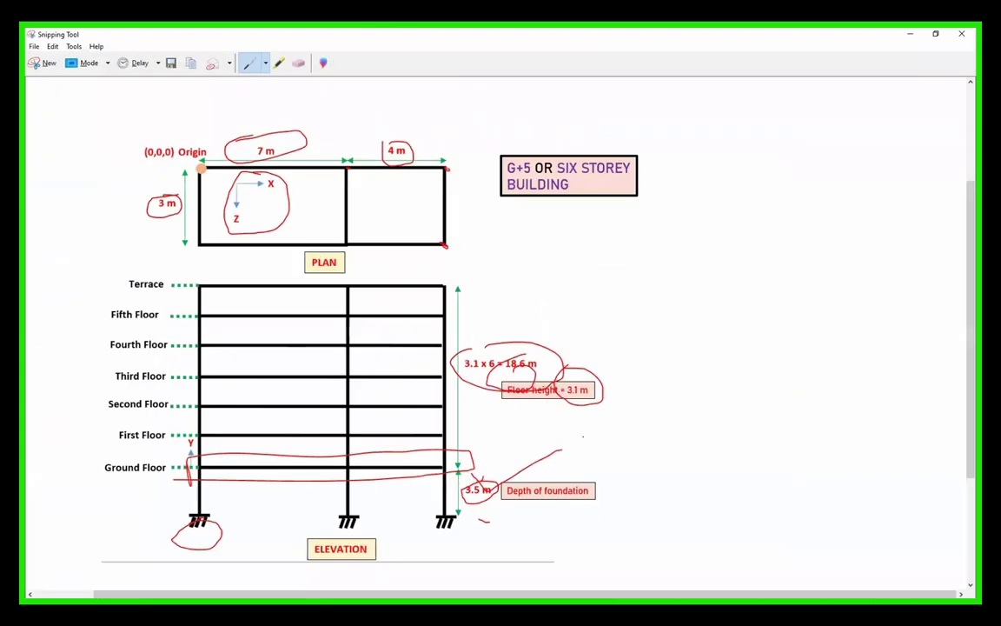
{"action": "left_click", "coordinate": [934, 38]}
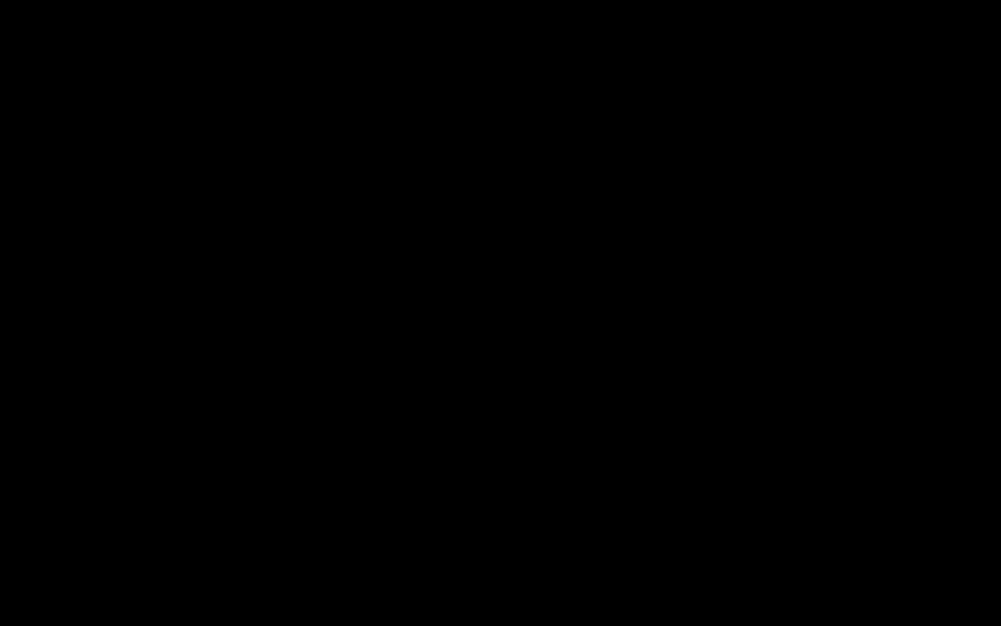